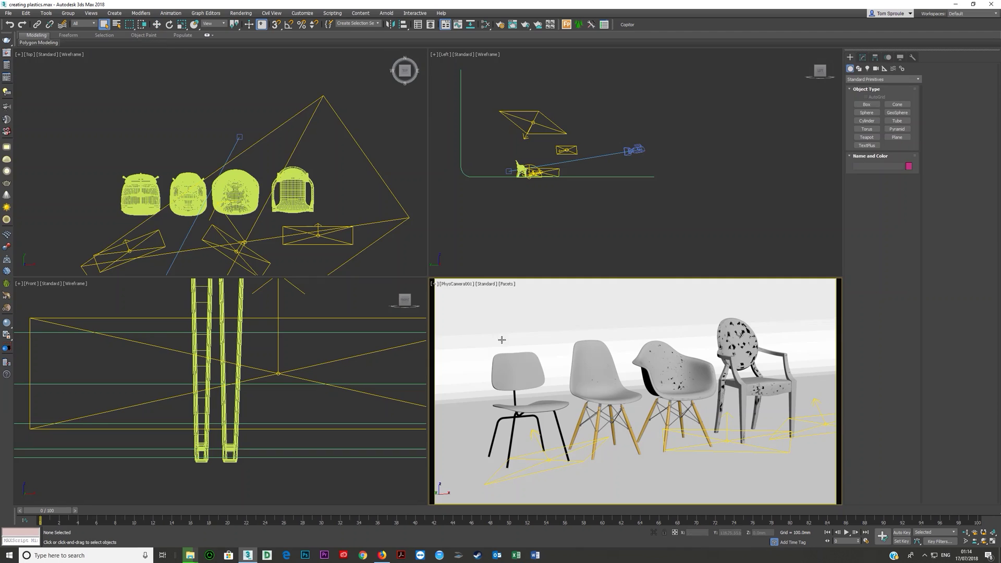
- Select the black-legged chair's seat and back and add a VRayMtl to the Slate Material Editor's plastics view
click(503, 371)
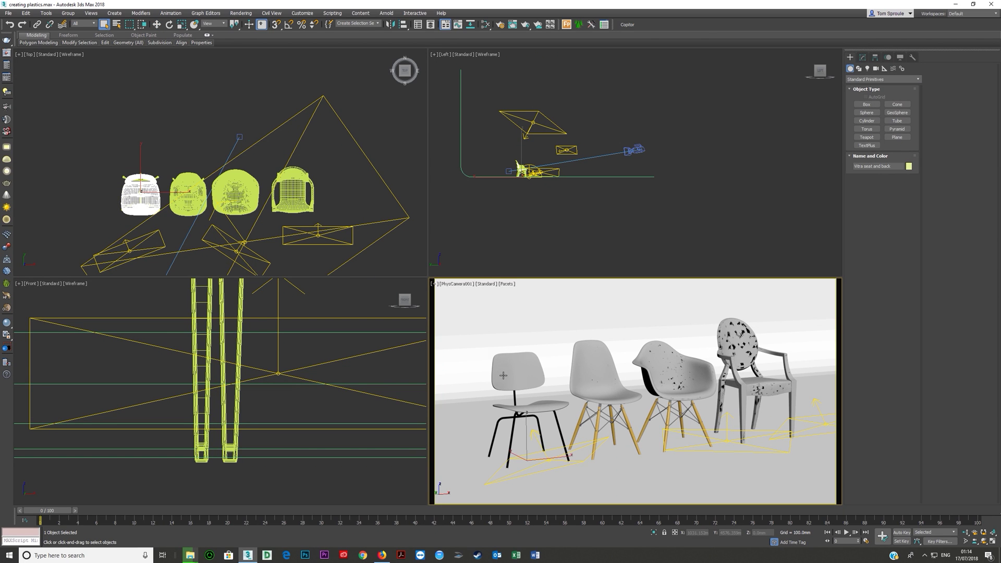
click(485, 24)
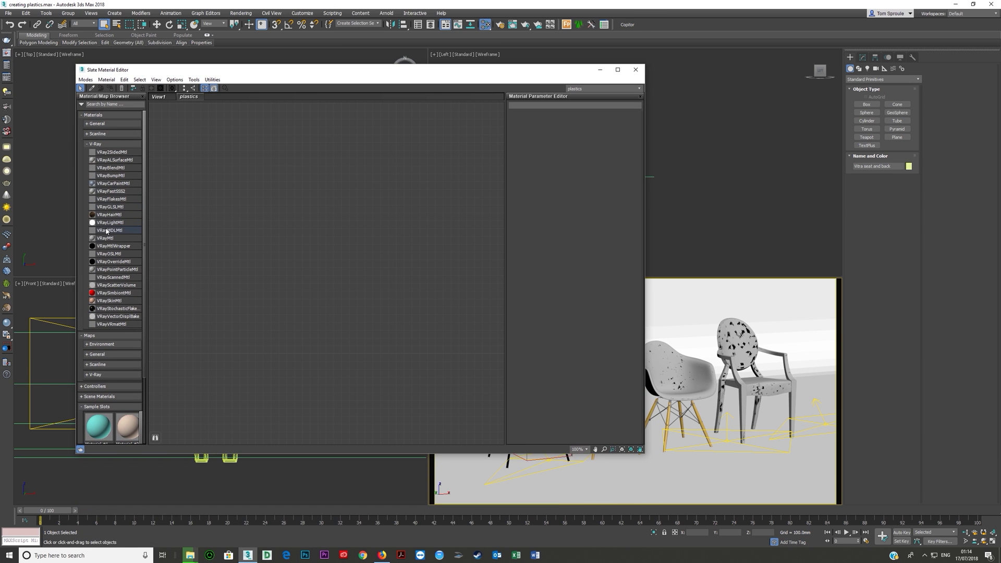
click(99, 145)
click(99, 145)
double_click(106, 238)
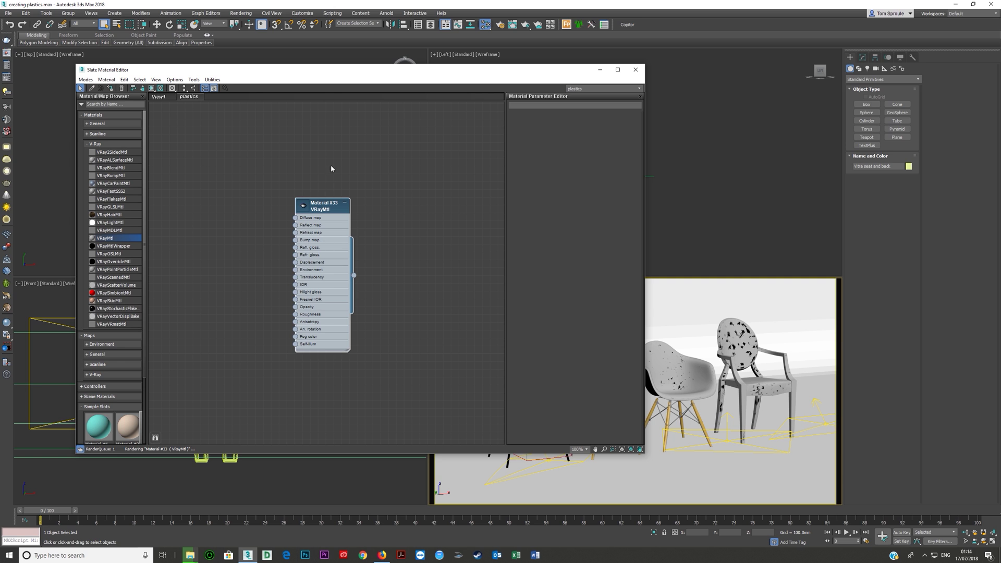
- Assign the new VRayMtl to the selected seat and back and enlarge its node preview
drag(540, 74, 357, 75)
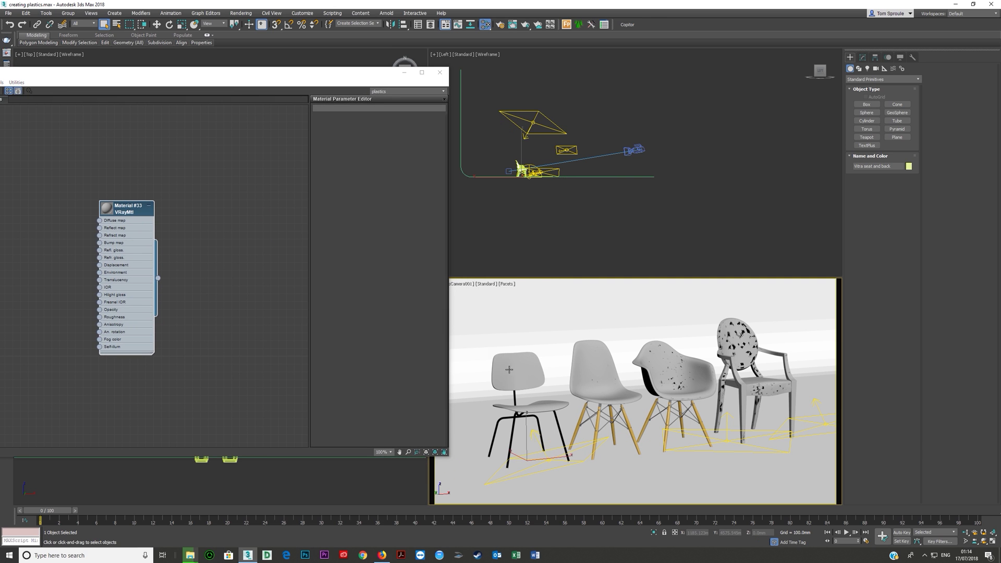
drag(289, 76, 645, 98)
click(271, 114)
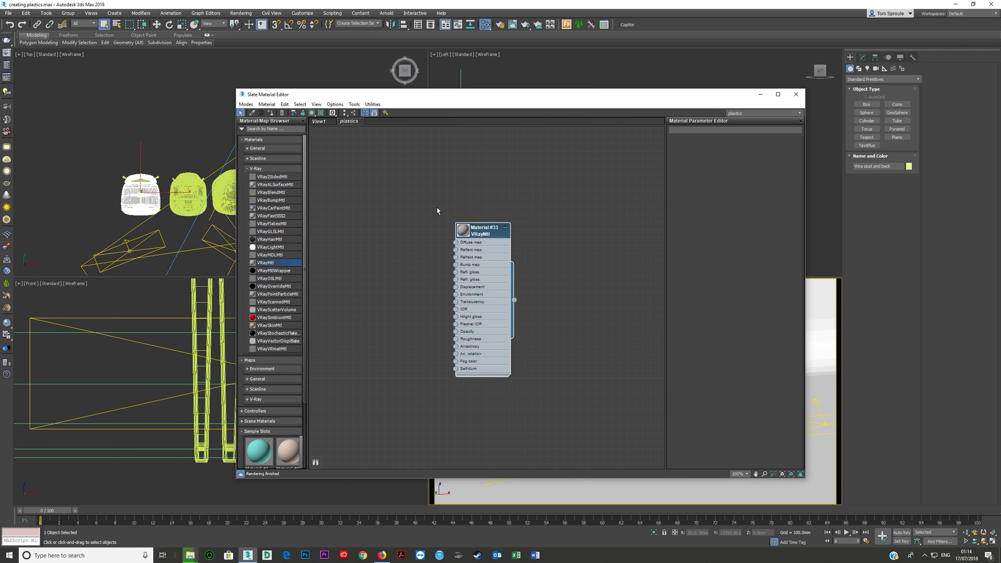
click(458, 227)
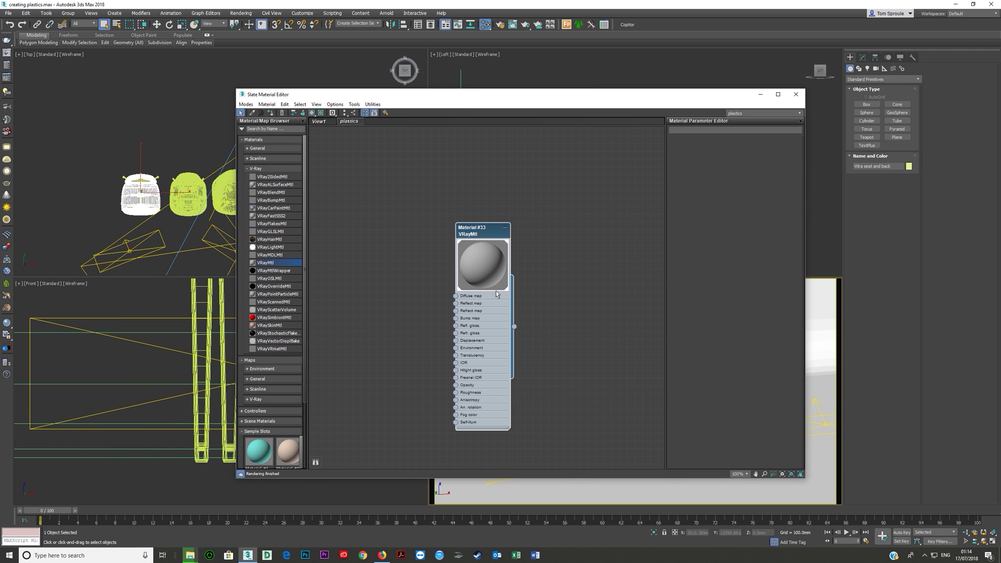
- Turn on edged faces in the physical camera view
drag(484, 98, 138, 126)
right_click(479, 314)
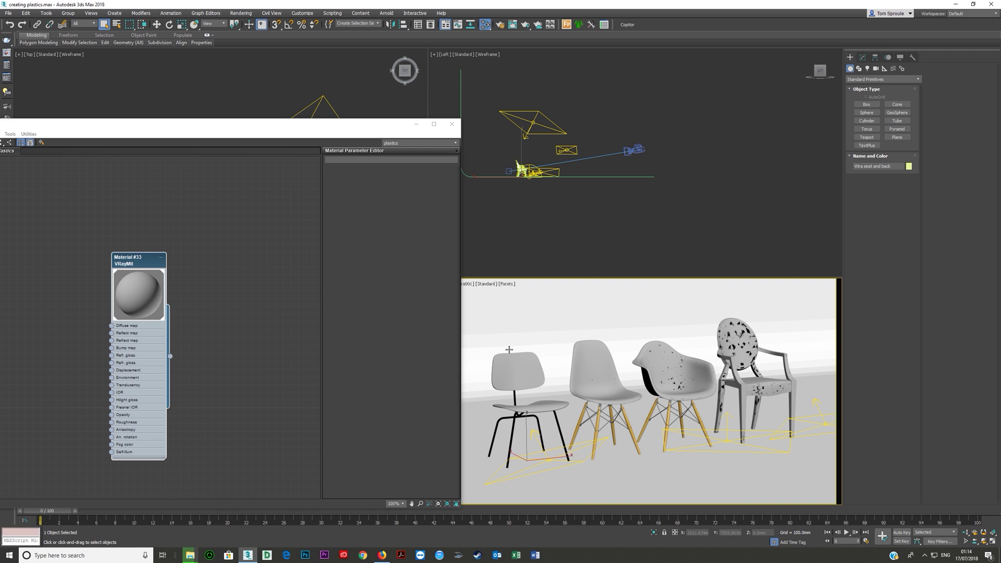
key(F4)
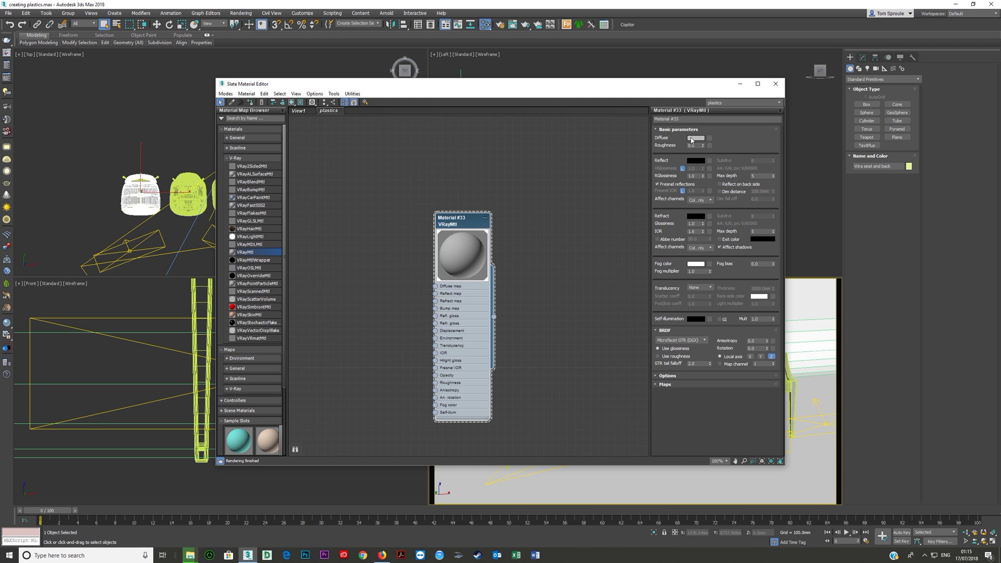
- Set the VRayMtl's diffuse colour to a deep red
click(691, 138)
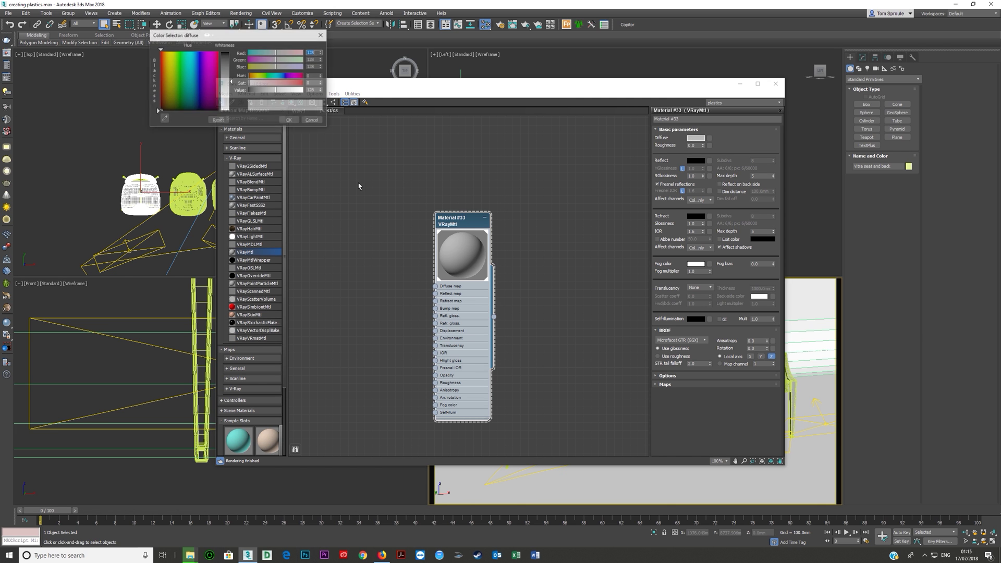
mouse_move(278, 84)
mouse_down()
mouse_move(299, 83)
mouse_move(256, 92)
mouse_move(303, 86)
mouse_move(276, 94)
mouse_up()
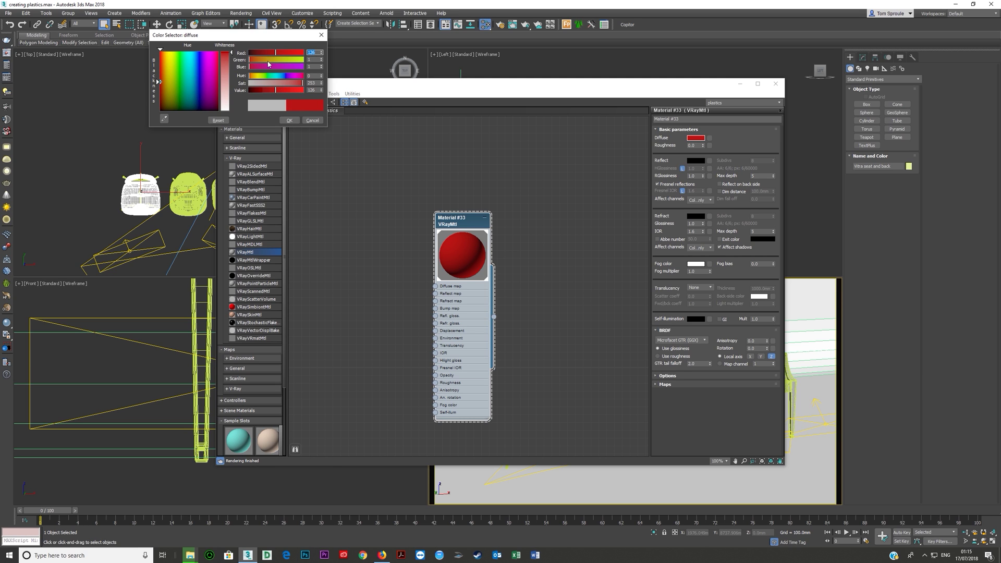
drag(273, 97, 276, 91)
click(289, 121)
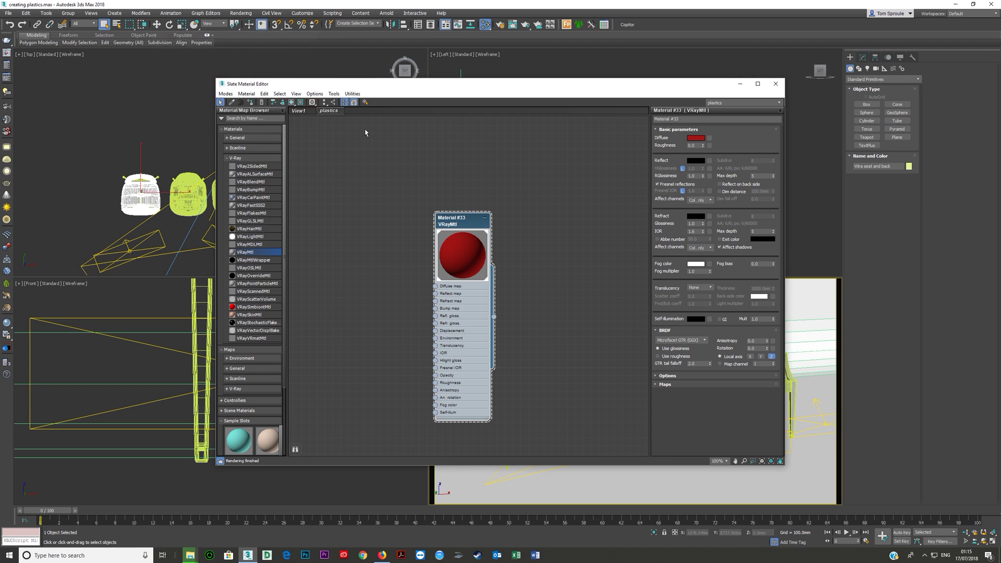
- Show the red material shaded in the viewport and enable the checkered background in its preview
click(292, 103)
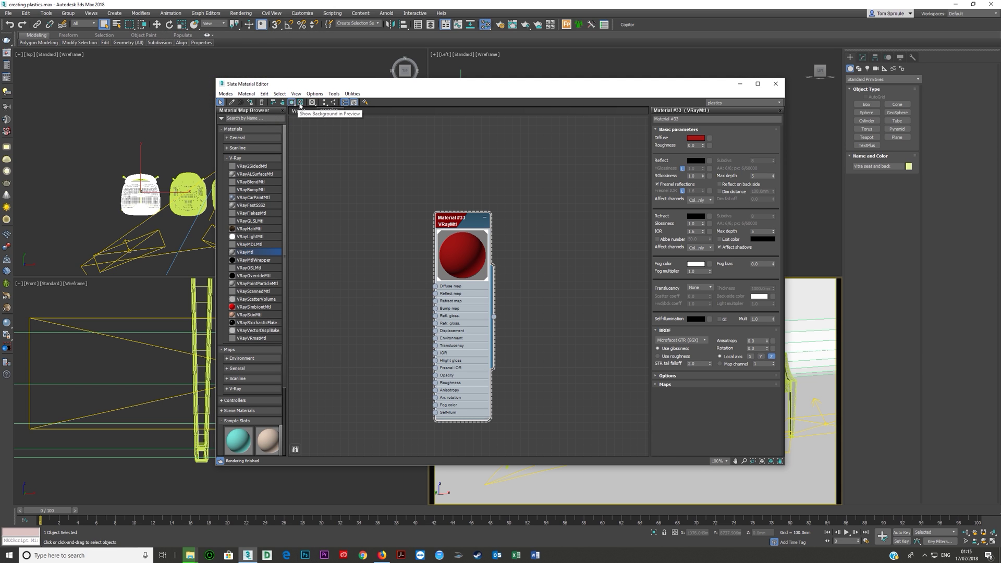
click(301, 103)
drag(450, 86, 301, 73)
- Set the material's reflect colour to light grey and its reflection glossiness to 0.8
click(546, 149)
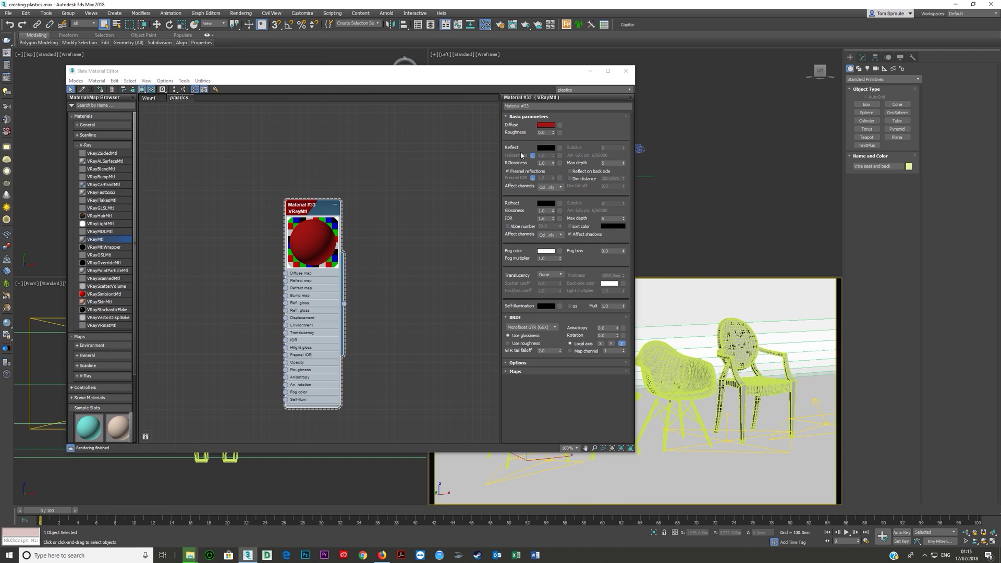
drag(271, 93, 289, 91)
click(289, 120)
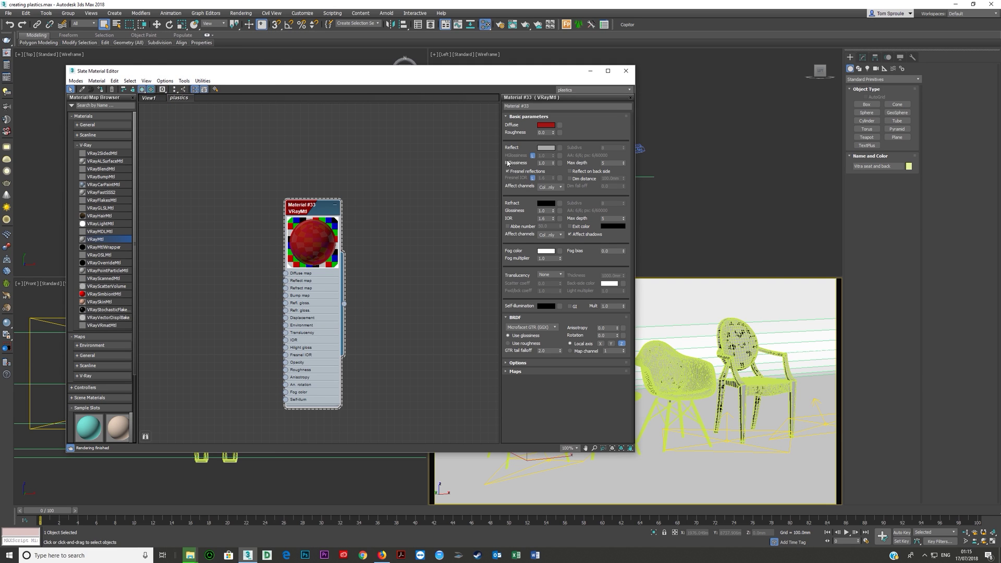
click(544, 164)
key(Tab)
- Load the latest creating plastics render in the V-Ray frame buffer and region-render the black-legged chair's seat and back
click(7, 56)
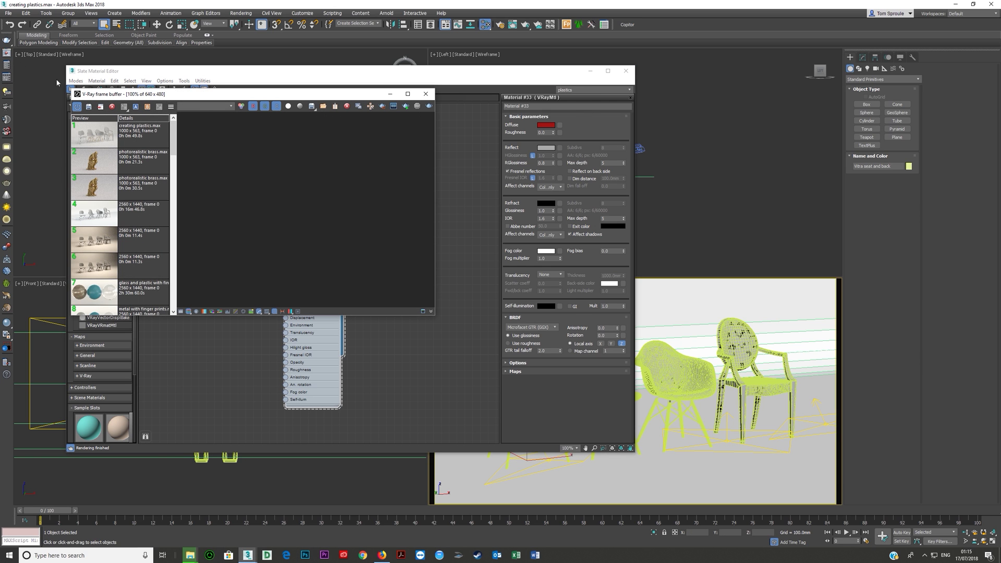
double_click(99, 135)
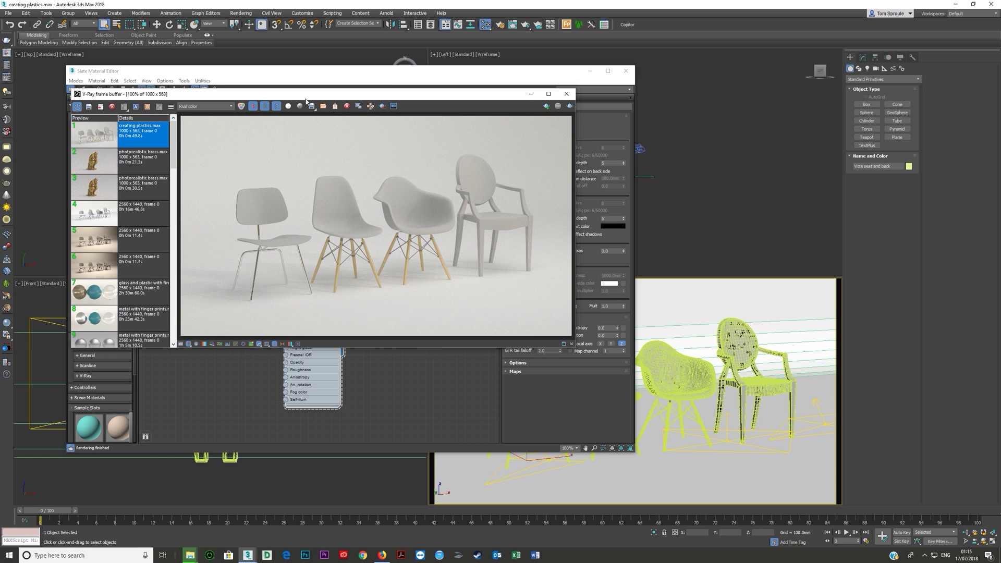
click(382, 106)
drag(225, 182, 320, 254)
click(569, 107)
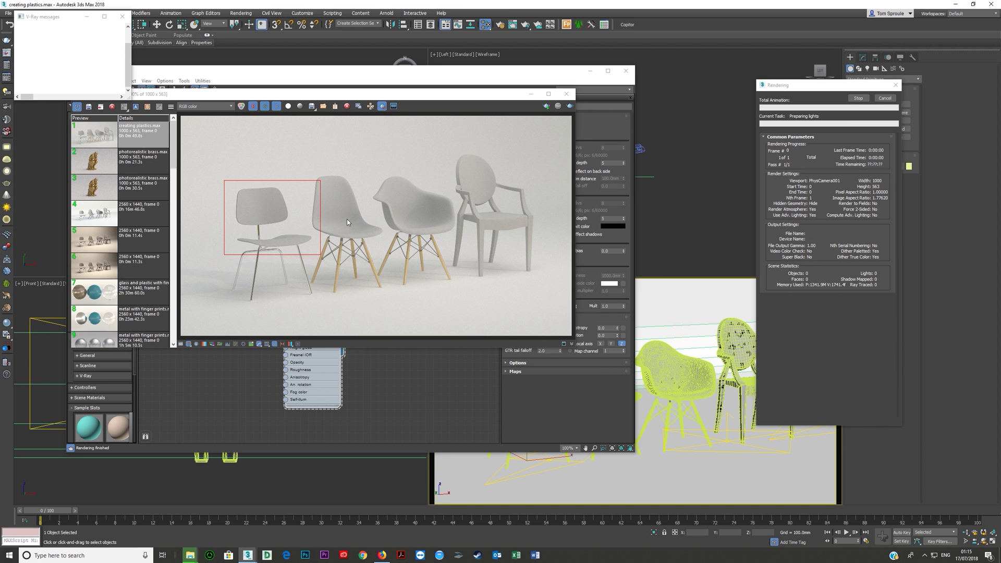
- Examine the rendered red chair up close in the frame buffer, including its image channel, and close the buffer
scroll(258, 204, up, 2)
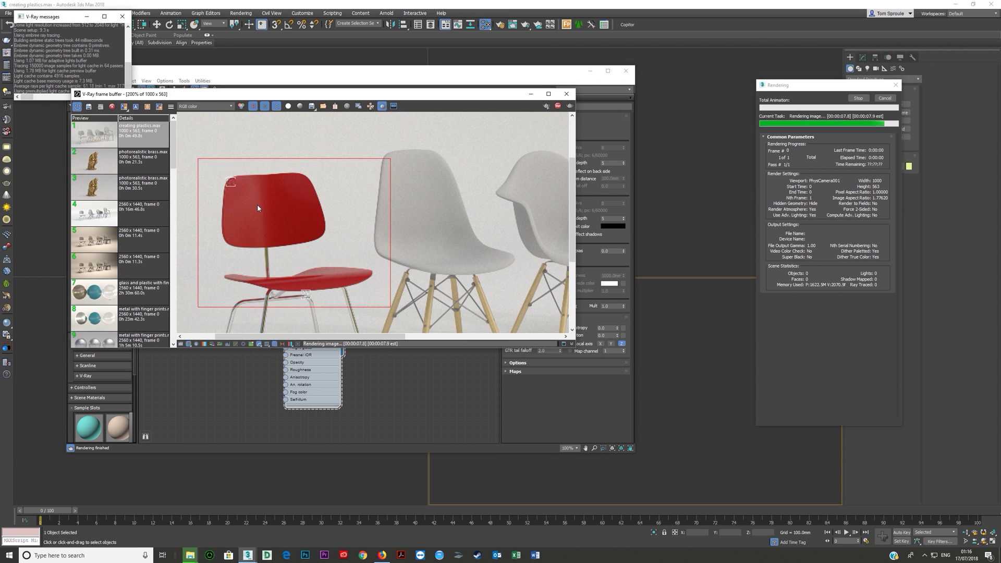
click(204, 106)
click(203, 114)
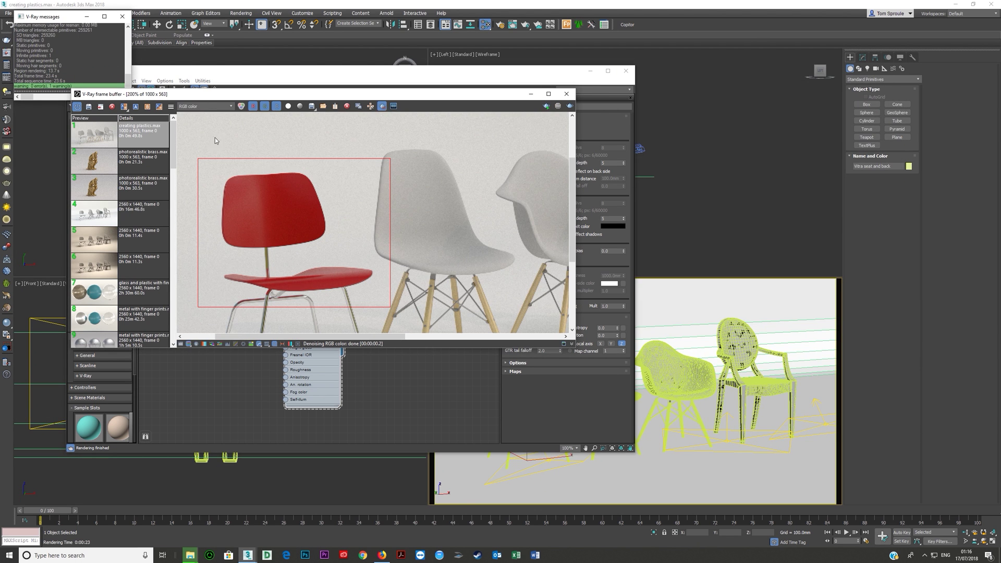
click(566, 94)
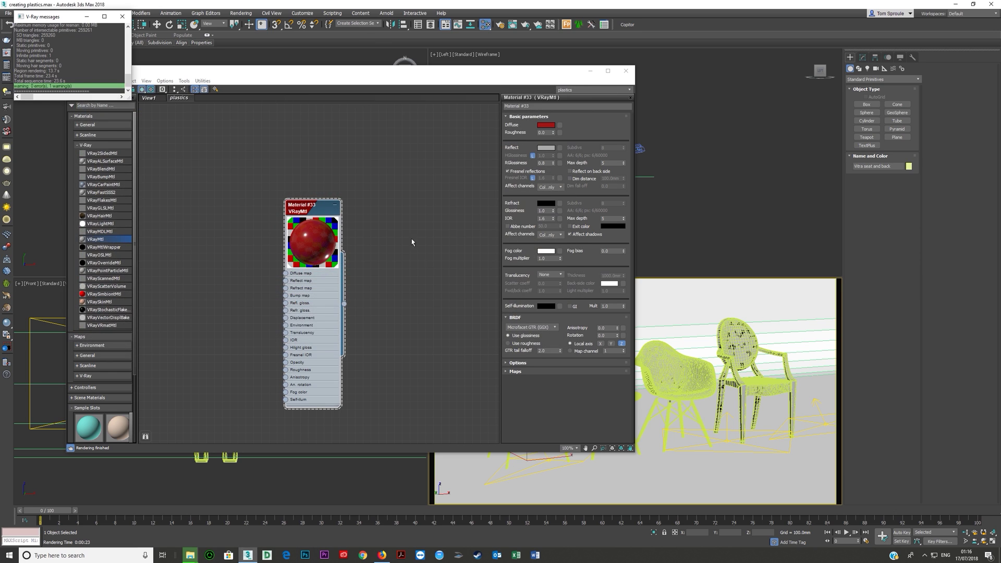
- Set the material's reflection glossiness to 0.9
click(553, 163)
text(0.9)
key(Tab)
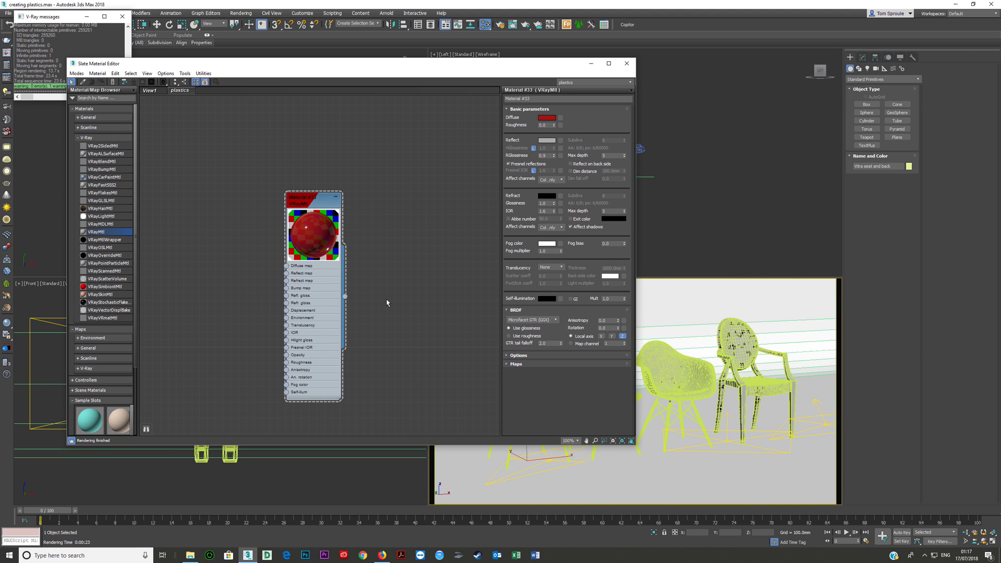
- Add the dirt map 2 and dirt map 3 images from the maps folder as bitmap nodes in the plastics view
key(alt+Tab)
drag(394, 116, 562, 134)
key(alt+Tab)
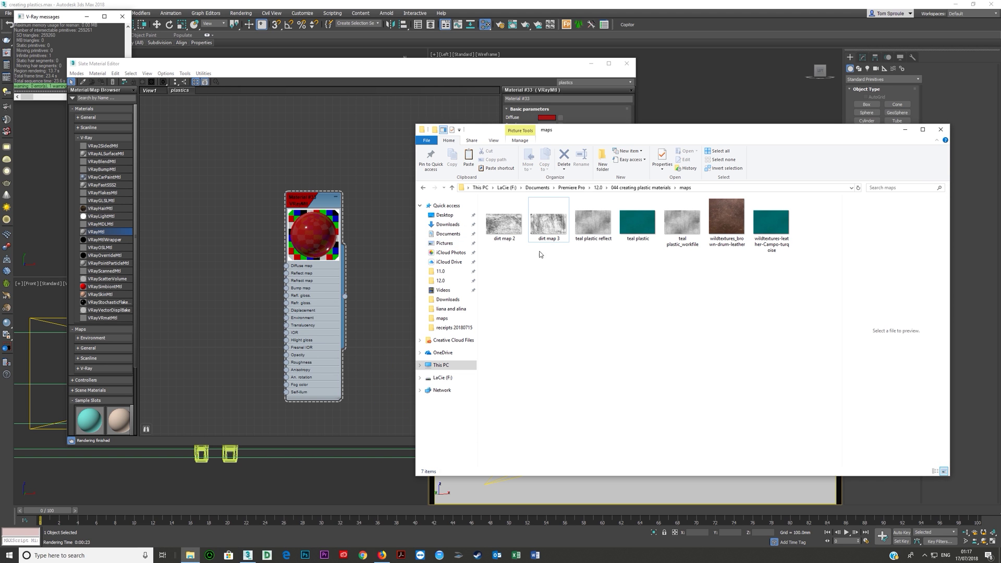
click(506, 233)
drag(505, 224, 211, 257)
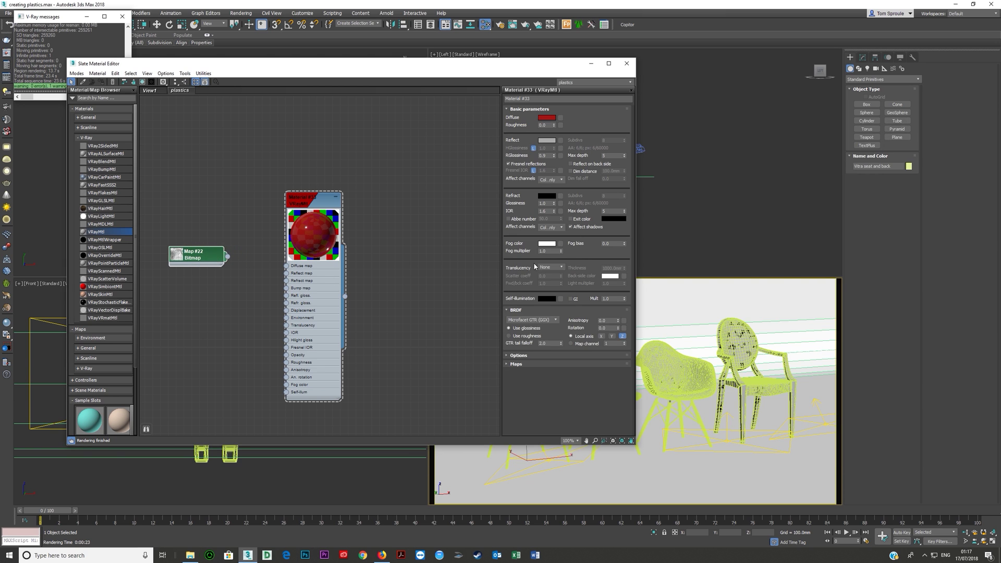
key(alt+Tab)
click(548, 236)
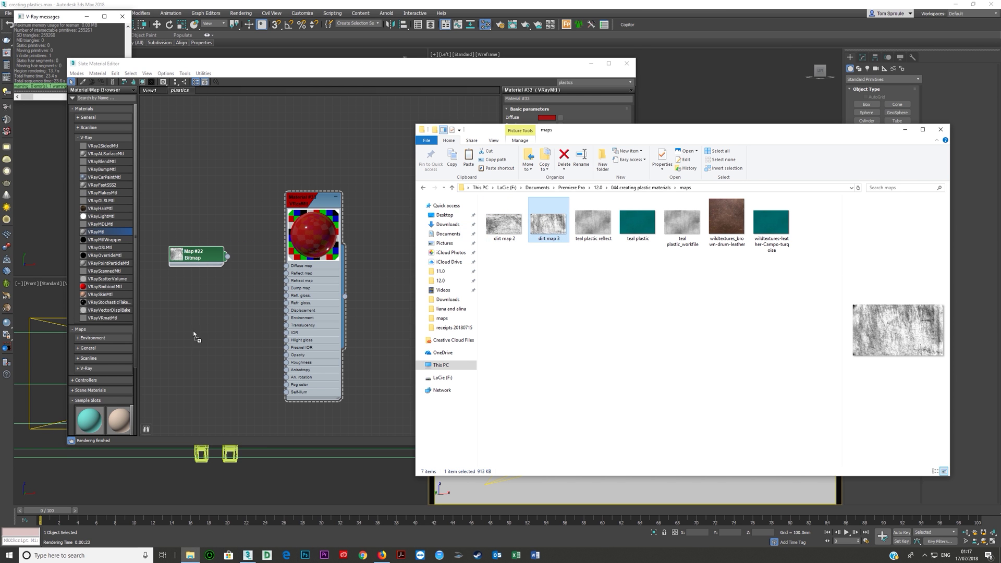
drag(192, 334, 219, 319)
- Connect the dirt map 2 bitmap to the material's Reflect map input and open an enlarged material preview window
drag(228, 257, 287, 272)
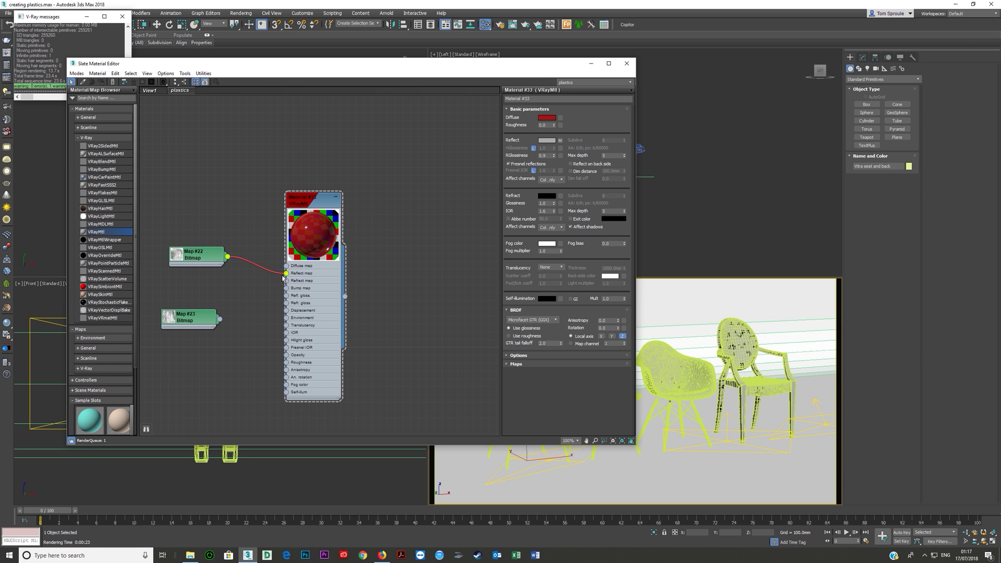
right_click(320, 251)
click(365, 266)
drag(370, 292, 574, 291)
drag(439, 263, 494, 114)
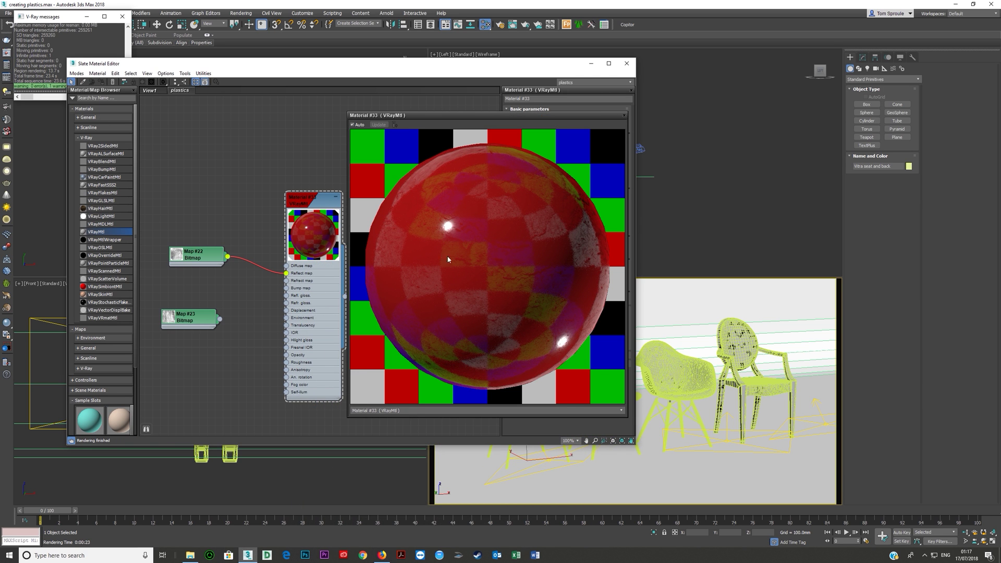
- Connect the dirt map 3 bitmap to the material's reflection glossiness input
drag(219, 319, 287, 295)
click(185, 326)
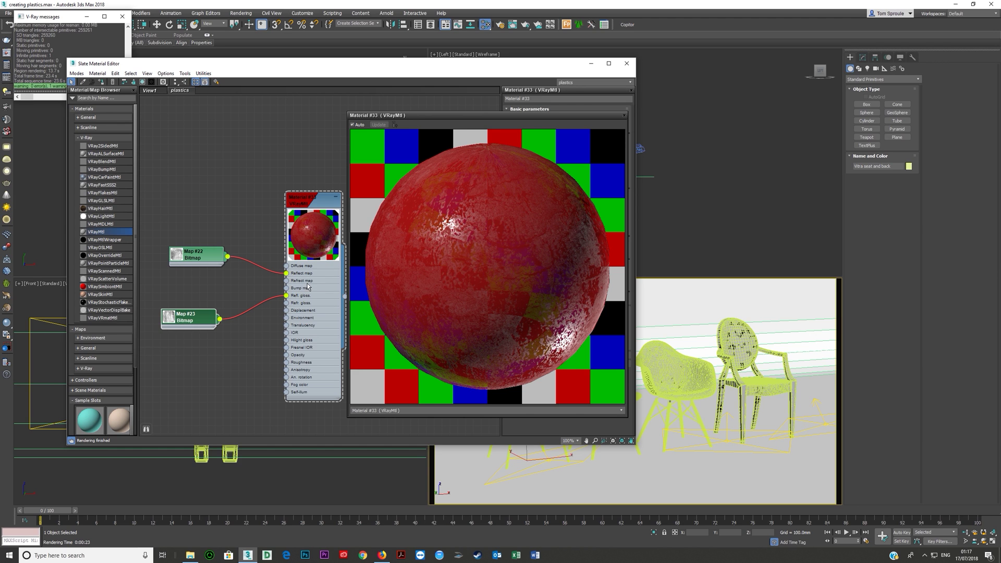
click(286, 285)
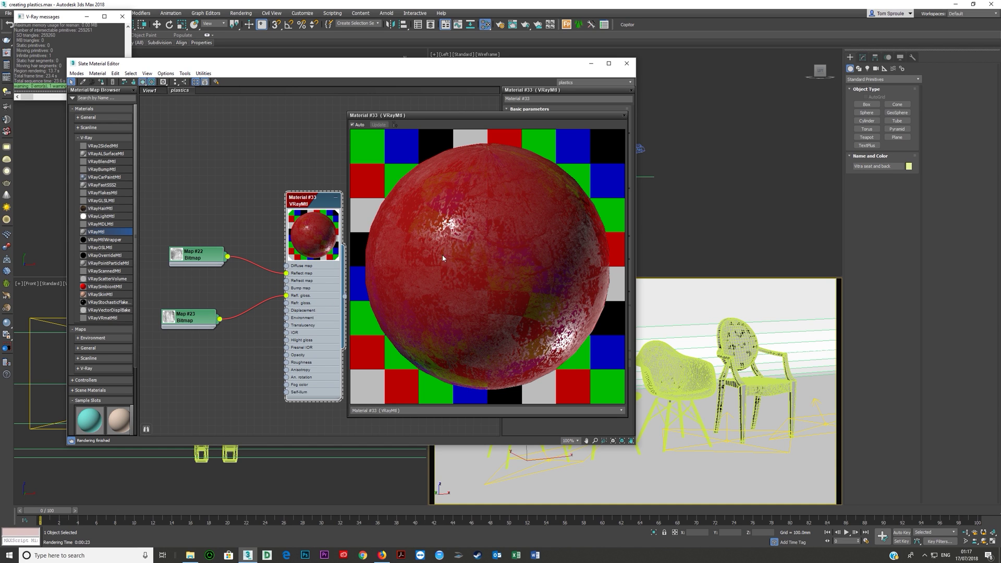
- Show the dirt map 2 bitmap in the viewport, close the material editor and turn off edged faces in the camera view
click(194, 264)
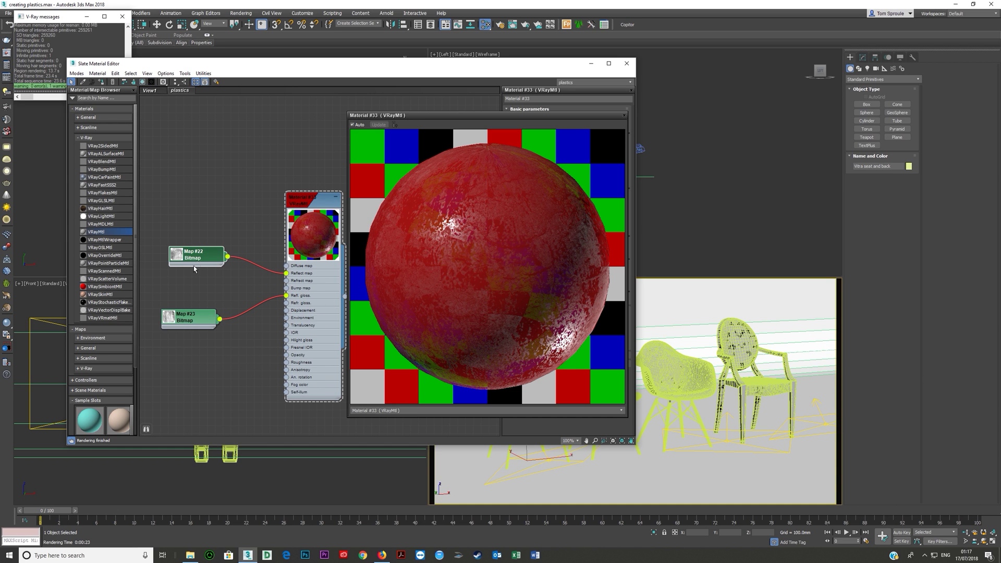
click(142, 82)
click(627, 66)
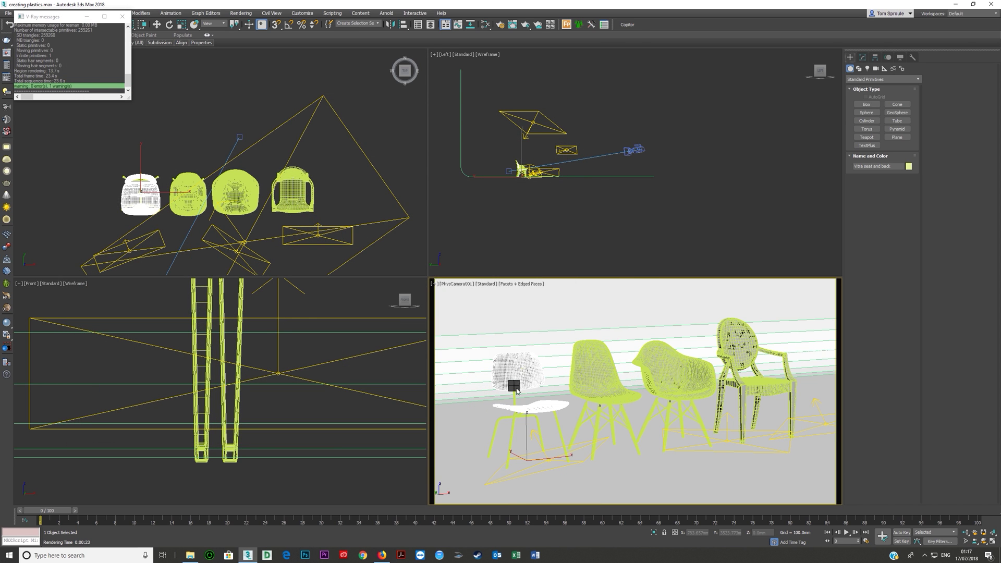
key(F4)
- Maximise the top viewport and change it to a shaded perspective view framed on the selected seat and back
right_click(263, 251)
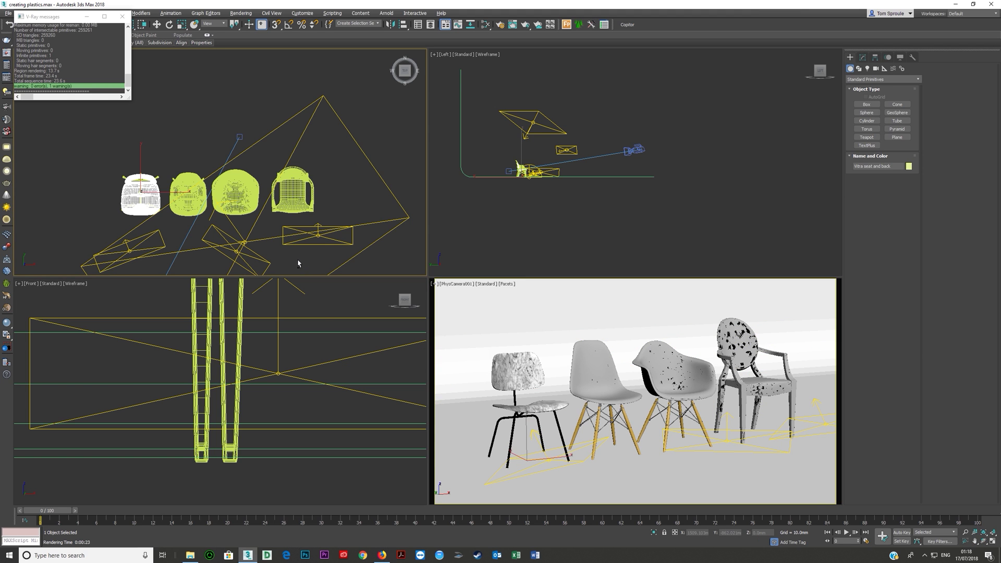
key(alt+w)
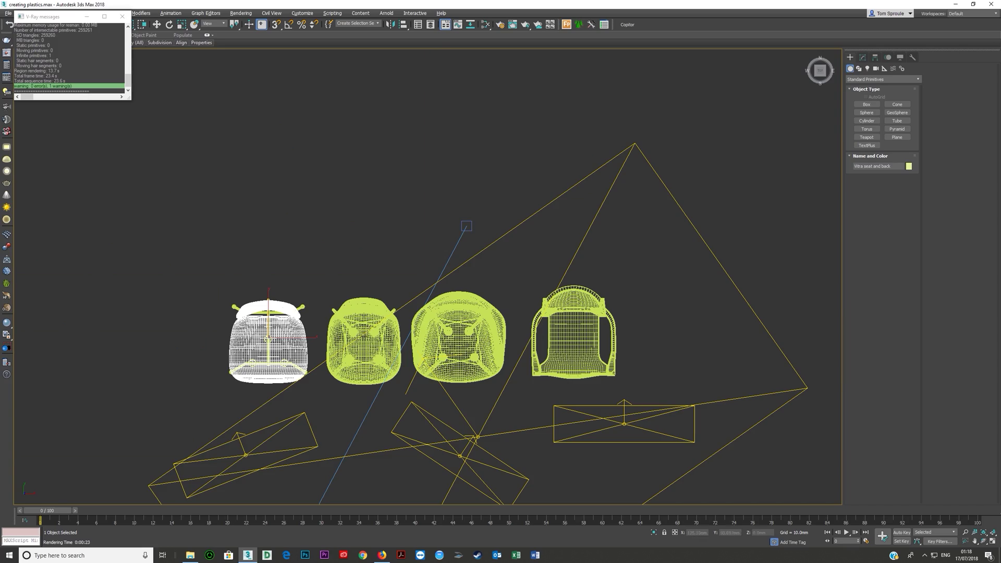
key(p)
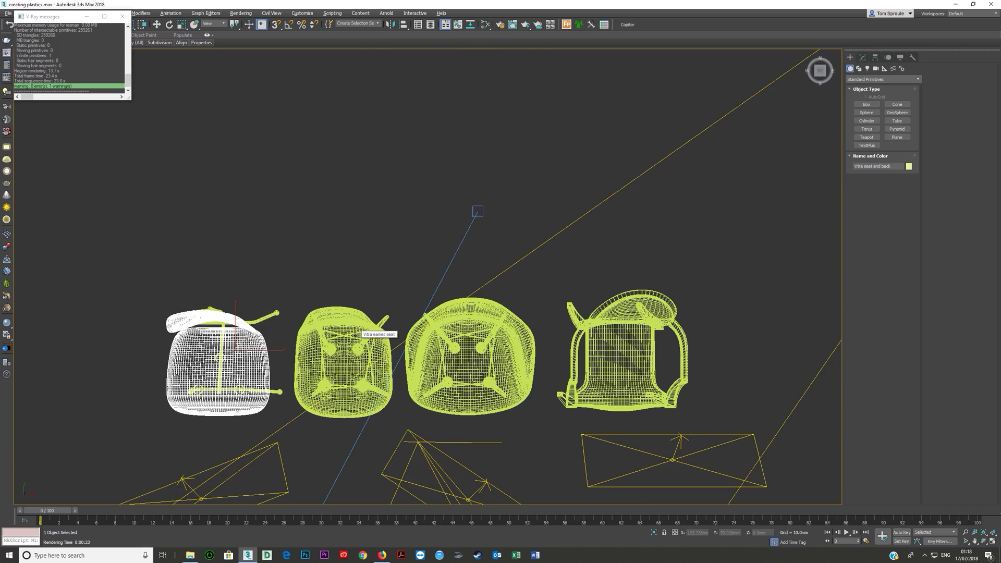
key(z)
alt+middle_drag(354, 336, 377, 281)
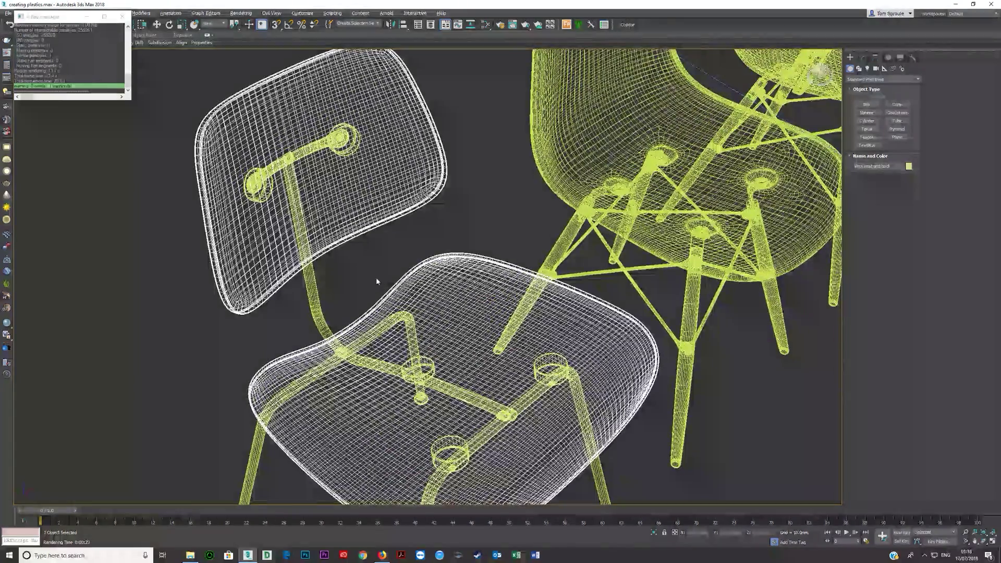
key(F3)
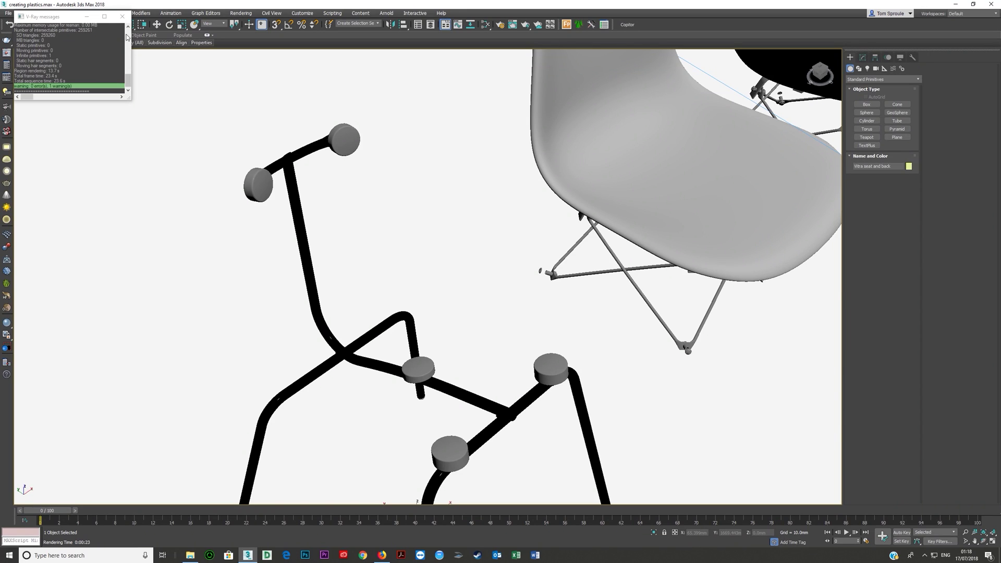
- Close the V-Ray messages window, set the perspective view's shading to Facets and frame the textured seat and back
click(122, 16)
click(86, 55)
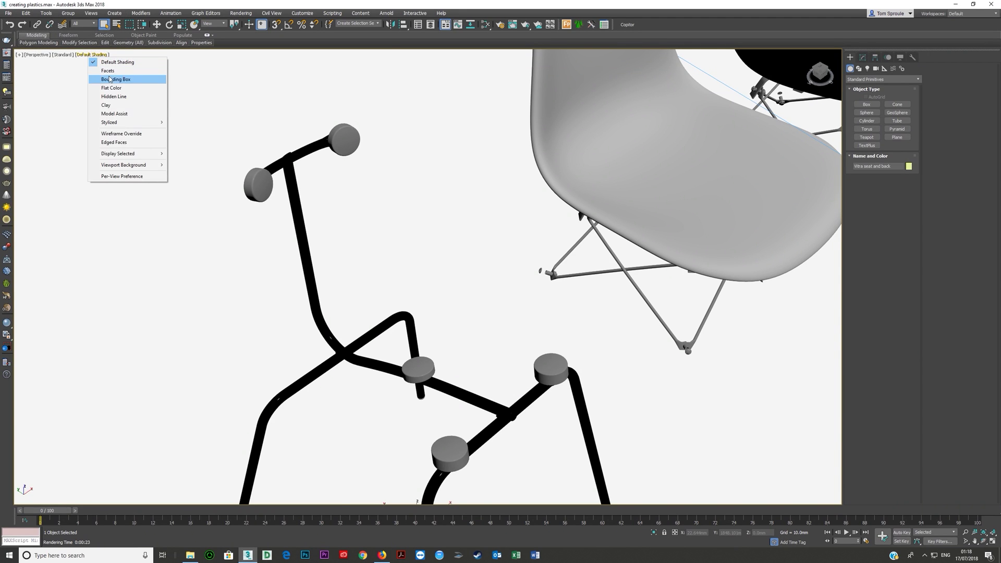
click(112, 69)
alt+middle_drag(312, 250, 381, 222)
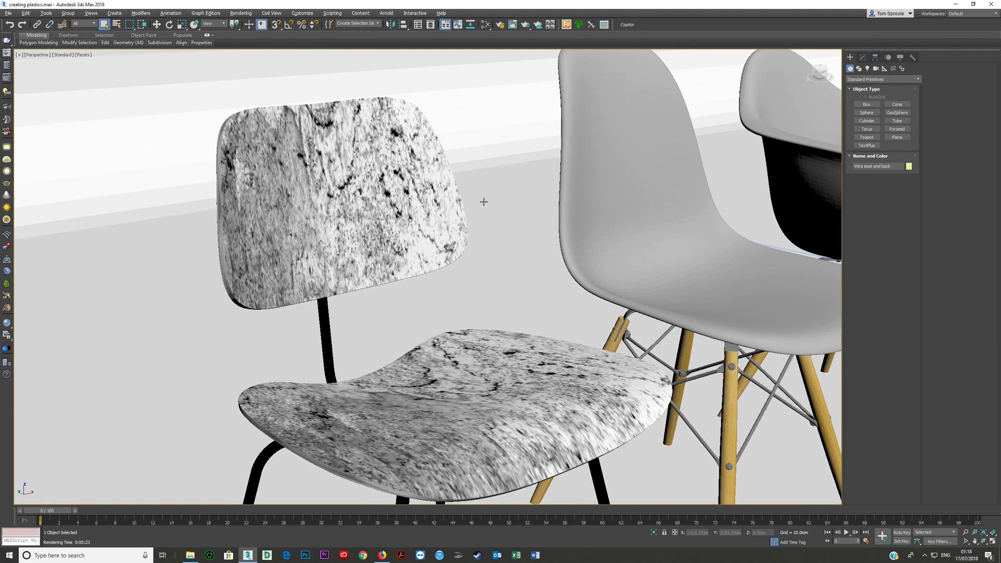
- Try a UVW Map modifier with Box mapping on the first chair's seat and back
click(862, 57)
click(918, 82)
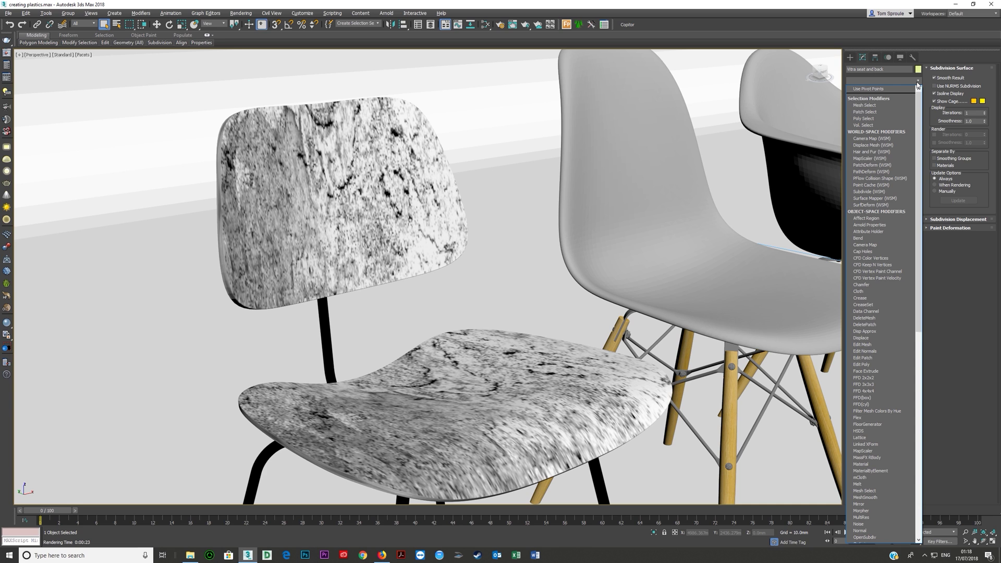
text(uv)
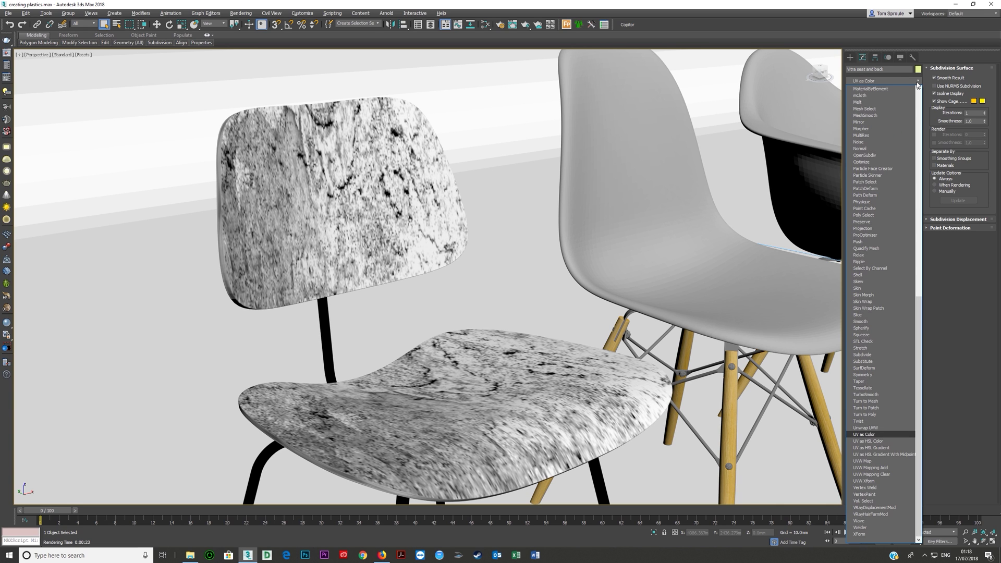
key(Down)
key(Down)
key(Down)
key(Down)
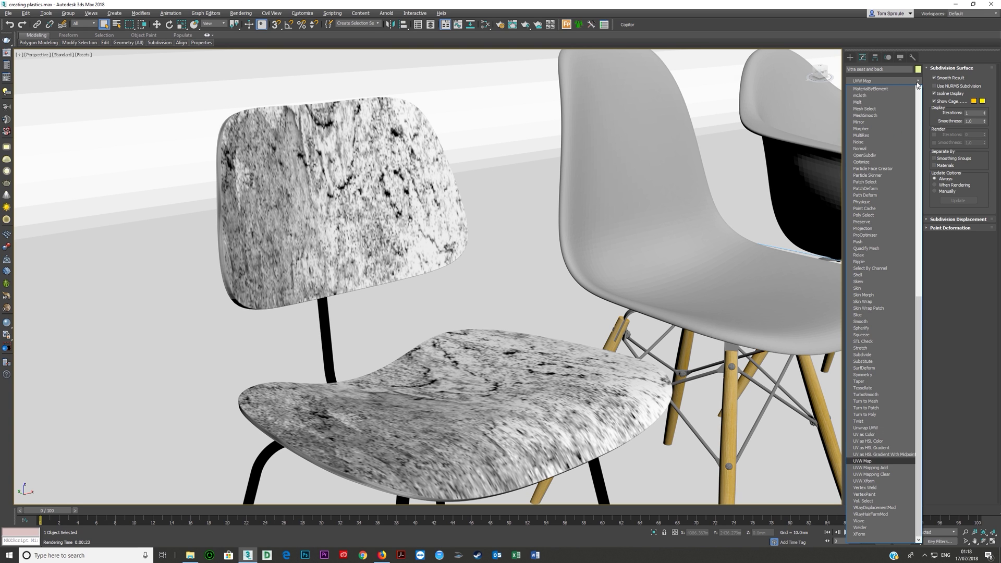
key(Return)
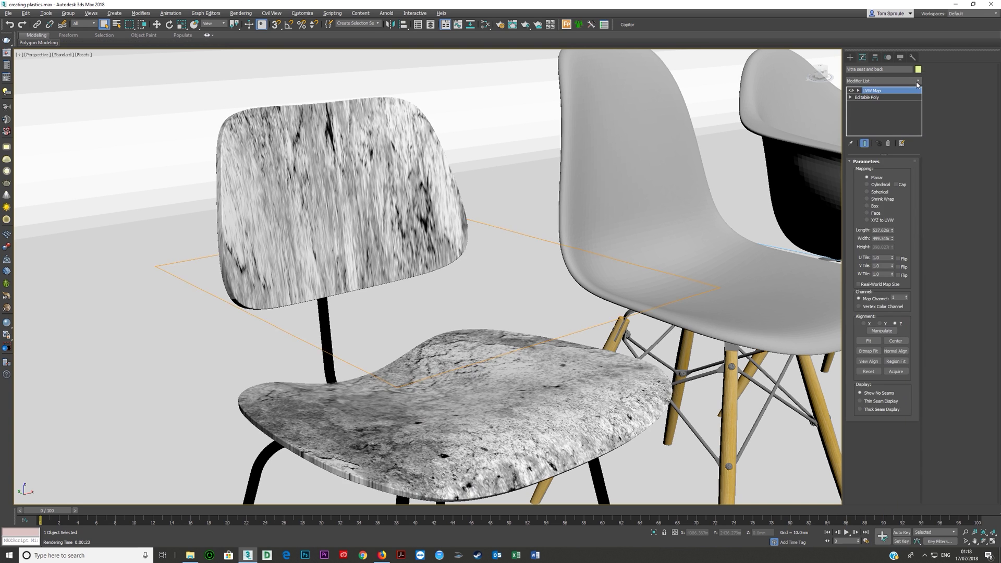
click(867, 206)
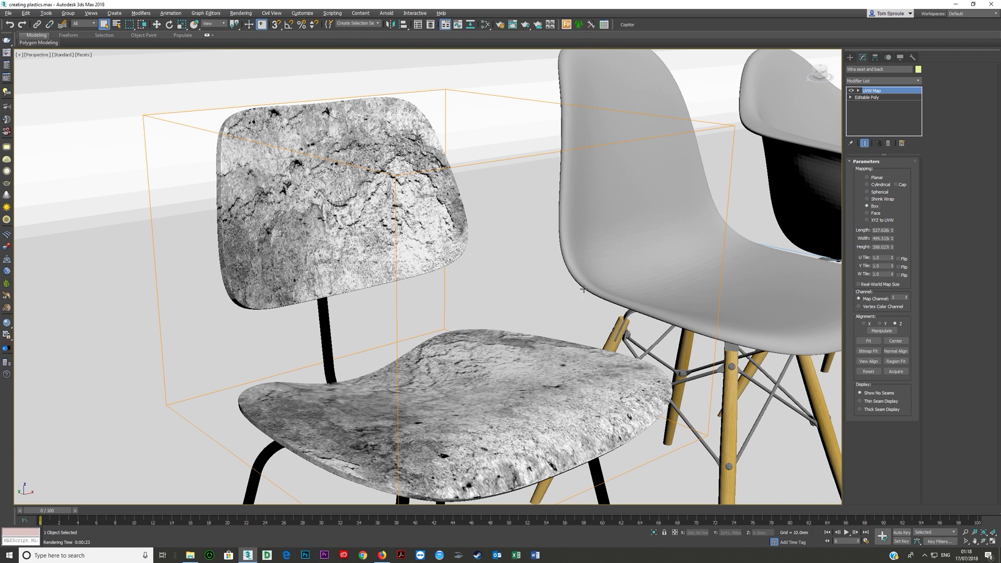
alt+middle_drag(420, 311, 701, 203)
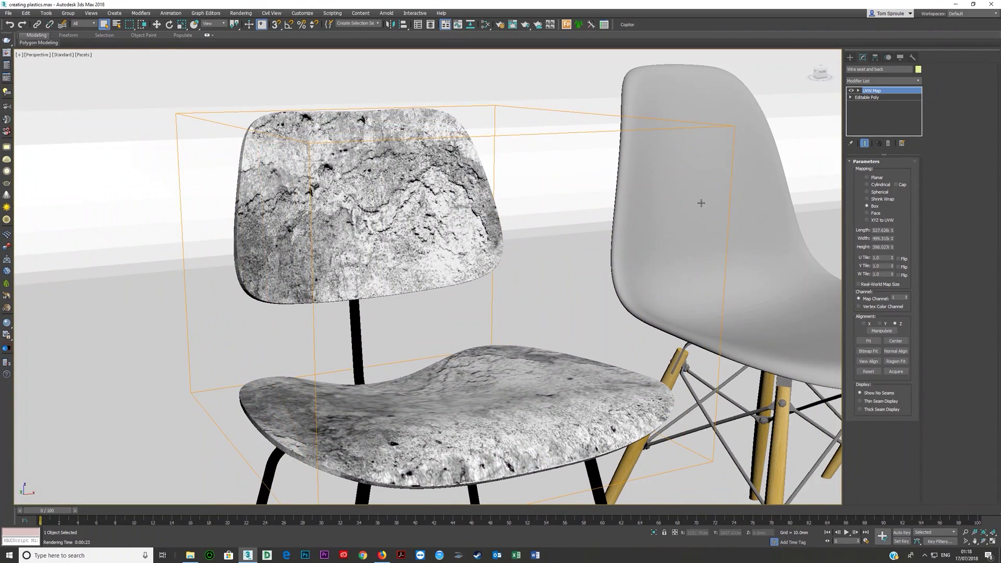
- Compare the dirt texture with the UVW Map modifier on and off, and delete the modifier from the stack
click(850, 91)
click(851, 92)
click(850, 92)
click(851, 91)
click(850, 92)
click(850, 92)
click(888, 144)
- Inspect the seat and back's original texture mapping from several angles and restore the four-viewport layout
alt+middle_drag(411, 250, 448, 252)
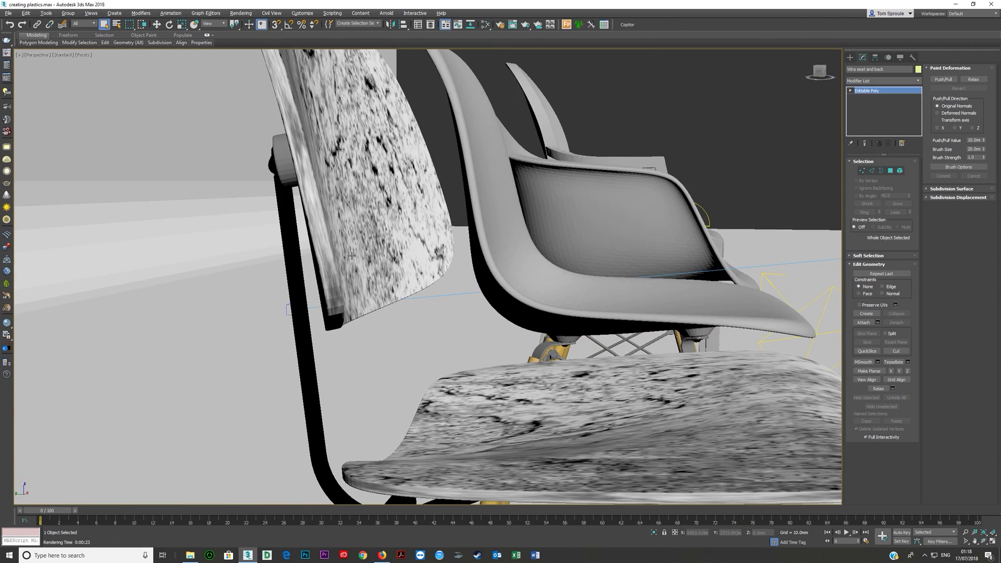
scroll(352, 255, down, 4)
alt+middle_drag(329, 222, 231, 276)
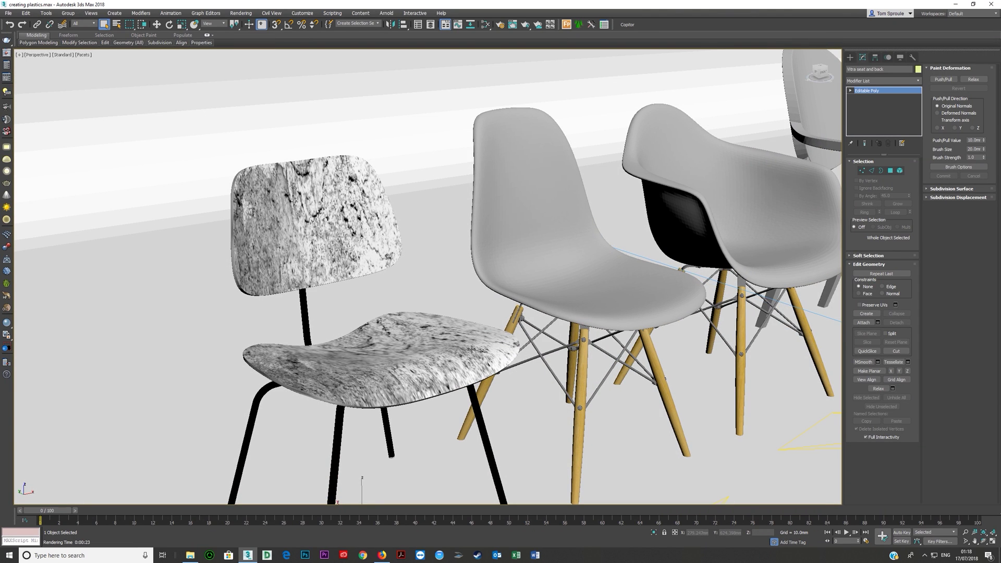
key(alt+w)
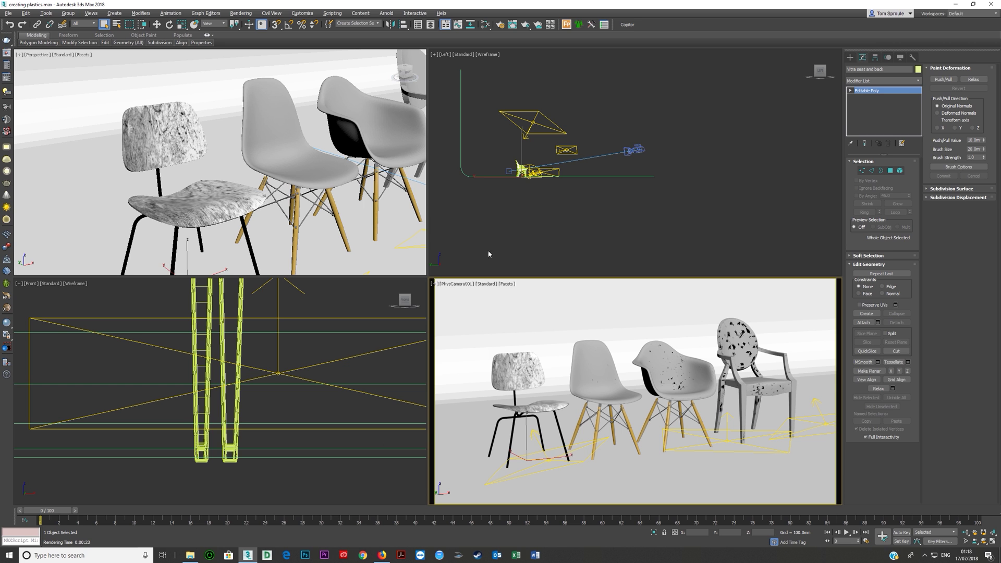
- Add another UVW Map modifier to the seat and back and try its Box mapping
click(918, 81)
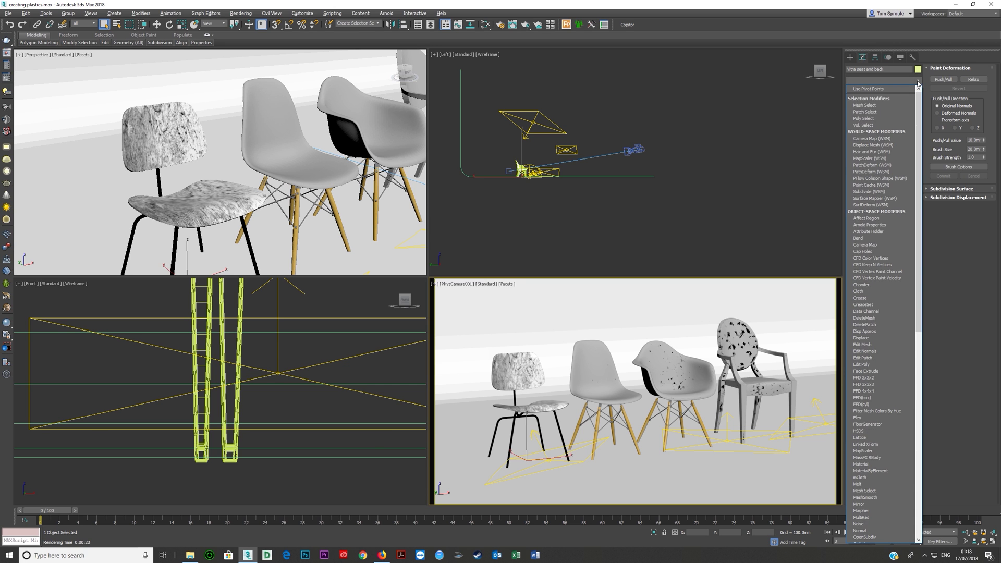
key(u)
key(u)
key(u)
key(u)
key(u)
key(u)
key(u)
key(u)
key(Return)
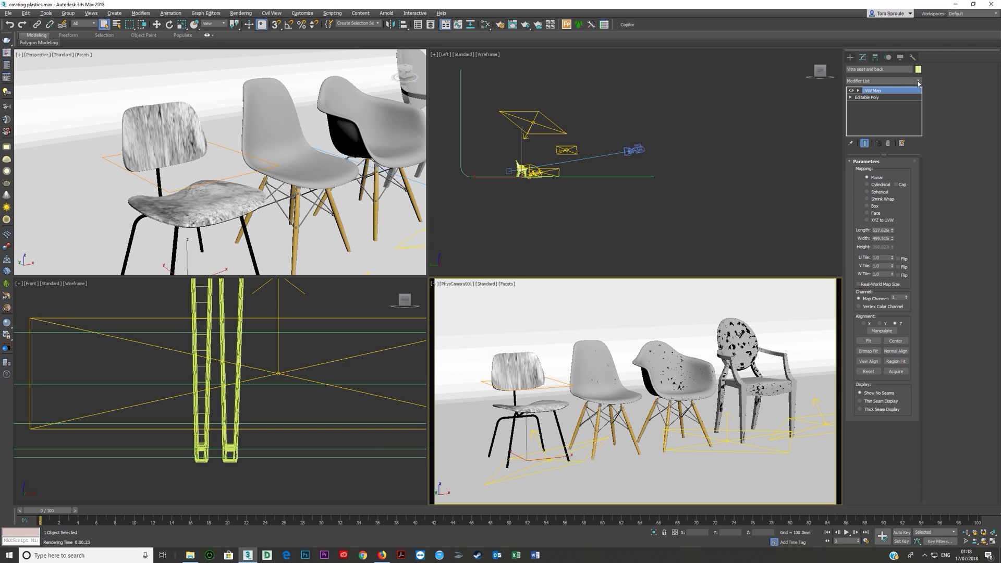
click(866, 206)
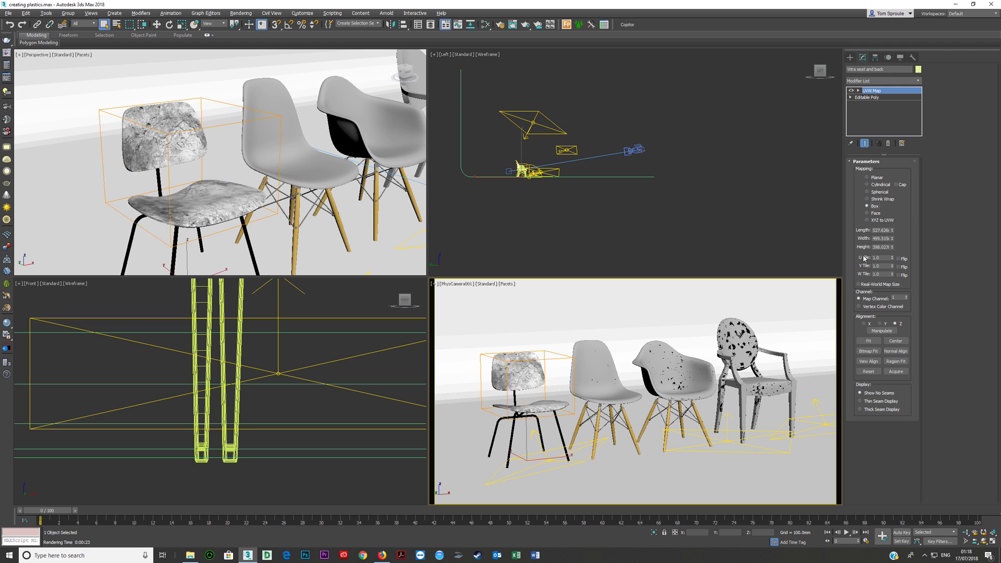
- Try Real-World Map Size on the box mapping and remove the UVW Map modifier from the seat and back
click(858, 284)
click(864, 285)
click(858, 284)
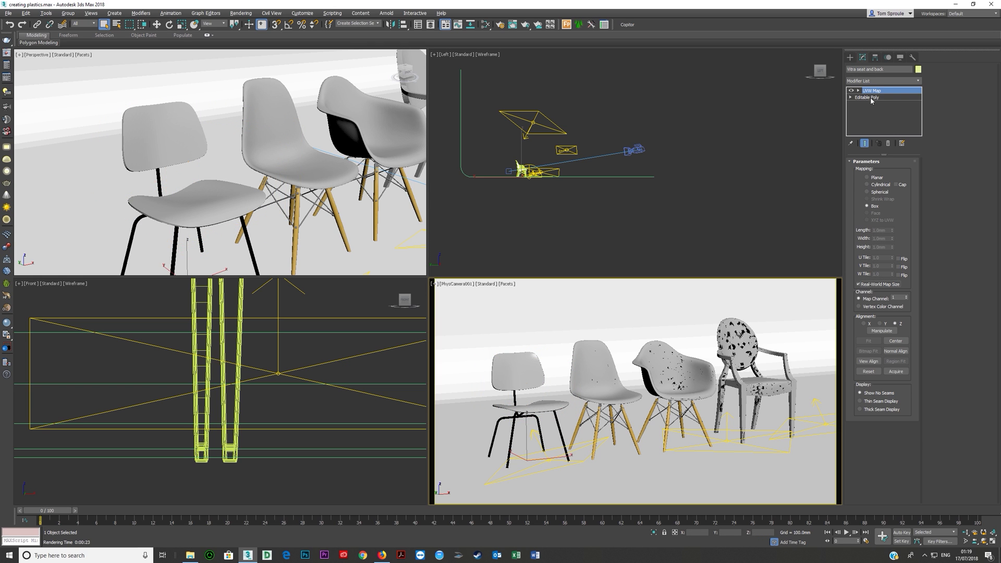
click(888, 142)
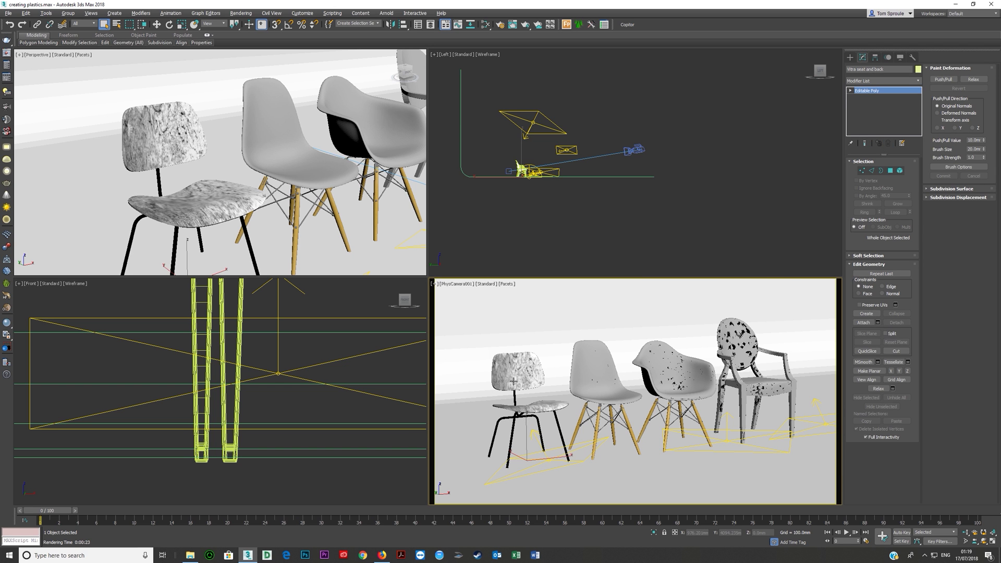
- Reopen the Slate Material Editor, test-render the first chair's region in the camera view and close the frame buffer
key(alt+Tab)
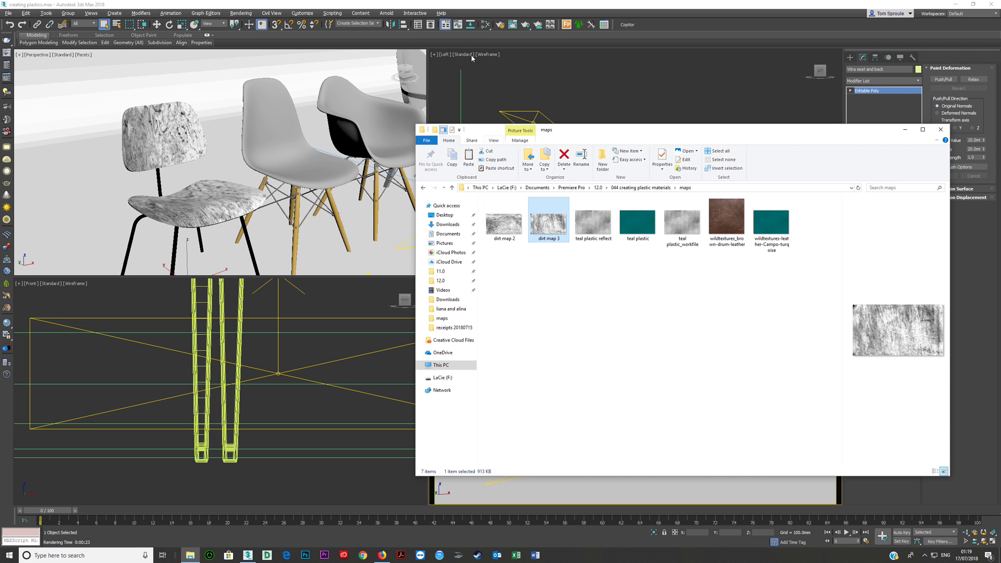
click(484, 24)
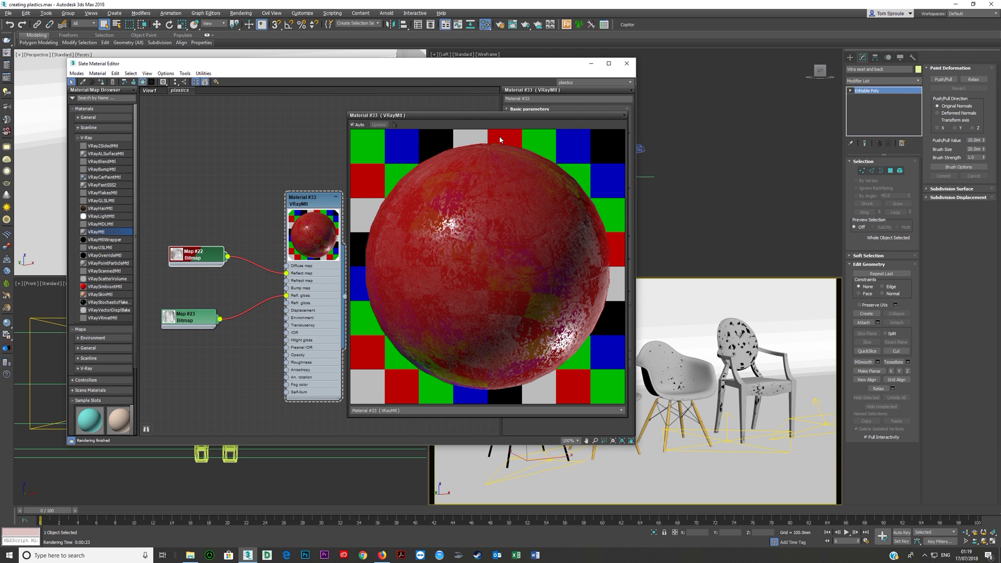
key(shift+q)
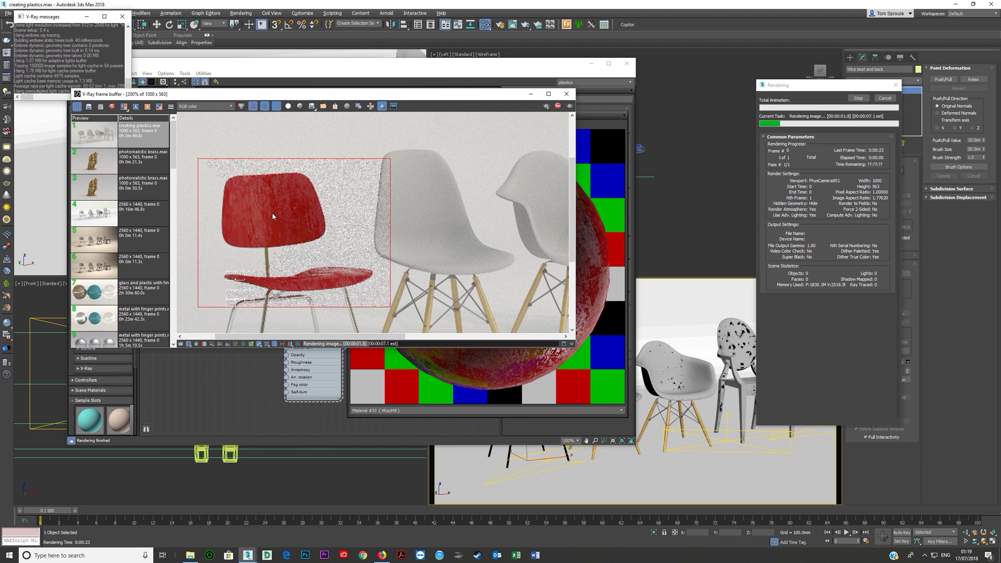
click(566, 94)
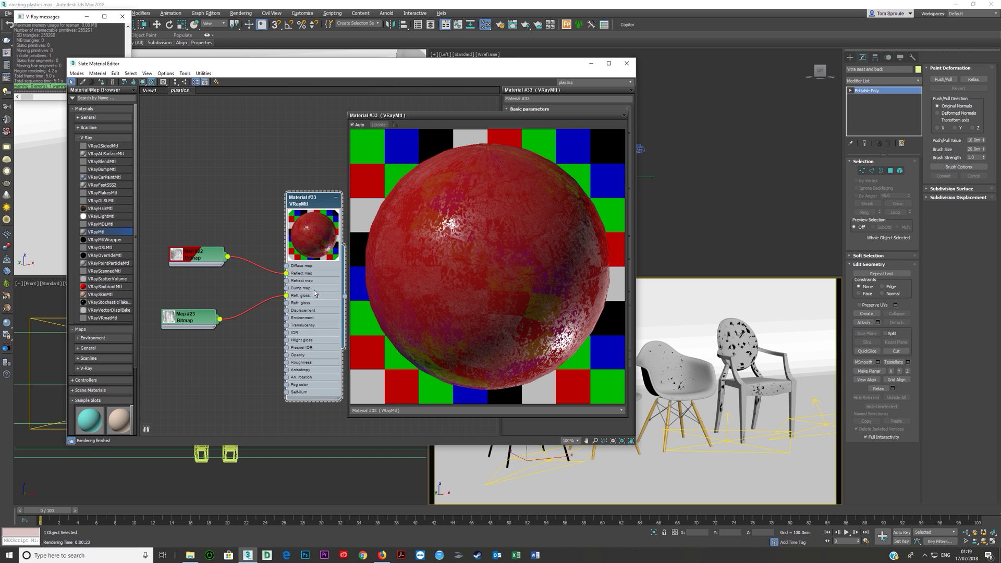
- Set the red material's Reflect map amount to 2 and its RGlossiness map amount to 3
drag(572, 117, 835, 136)
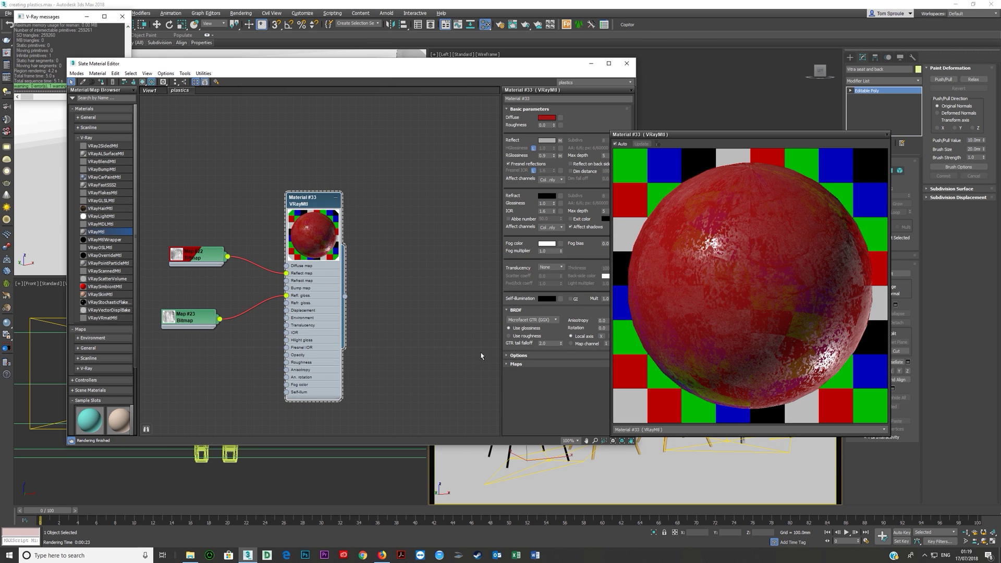
click(516, 364)
double_click(544, 323)
text(2)
key(Return)
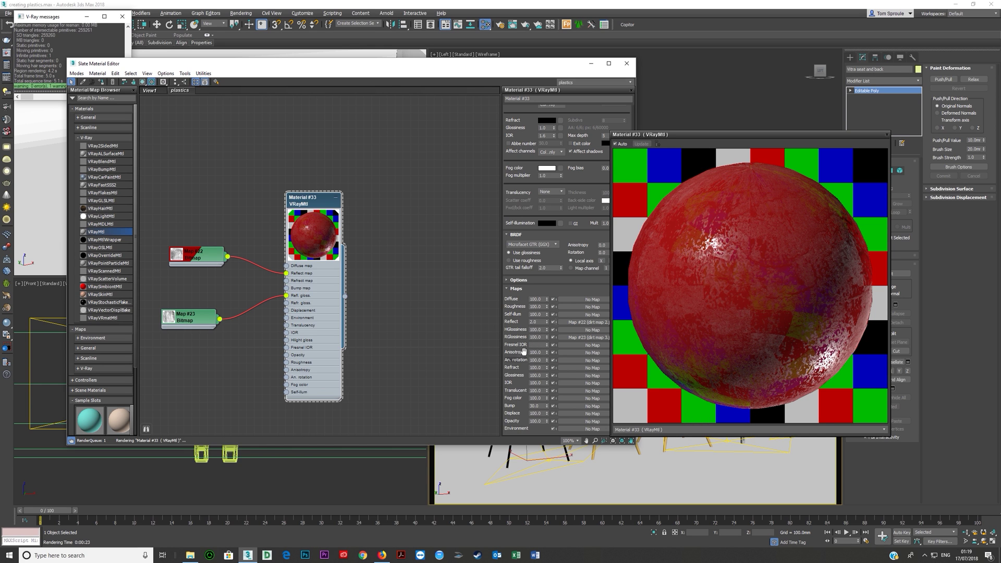
drag(542, 337, 516, 337)
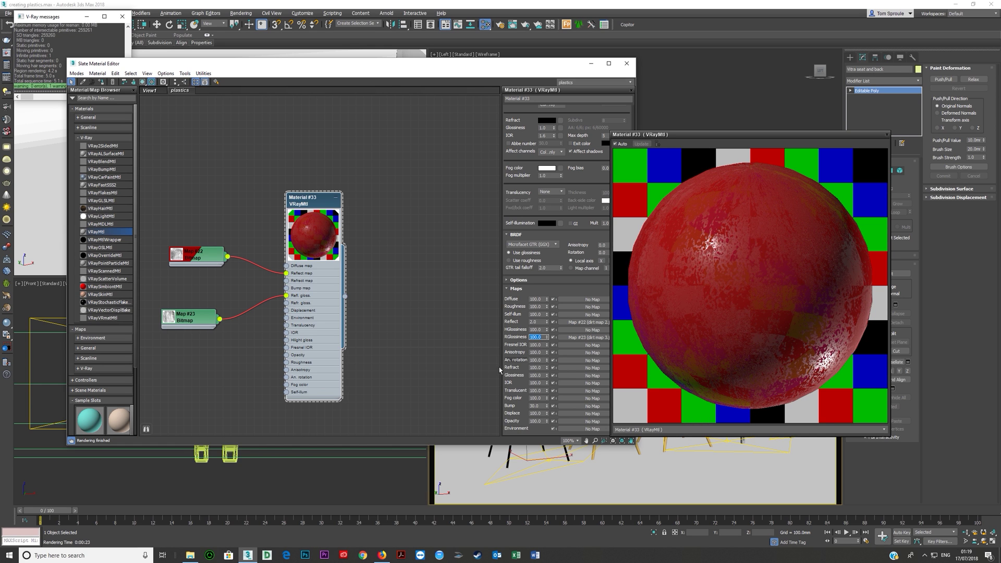
text(3)
key(Return)
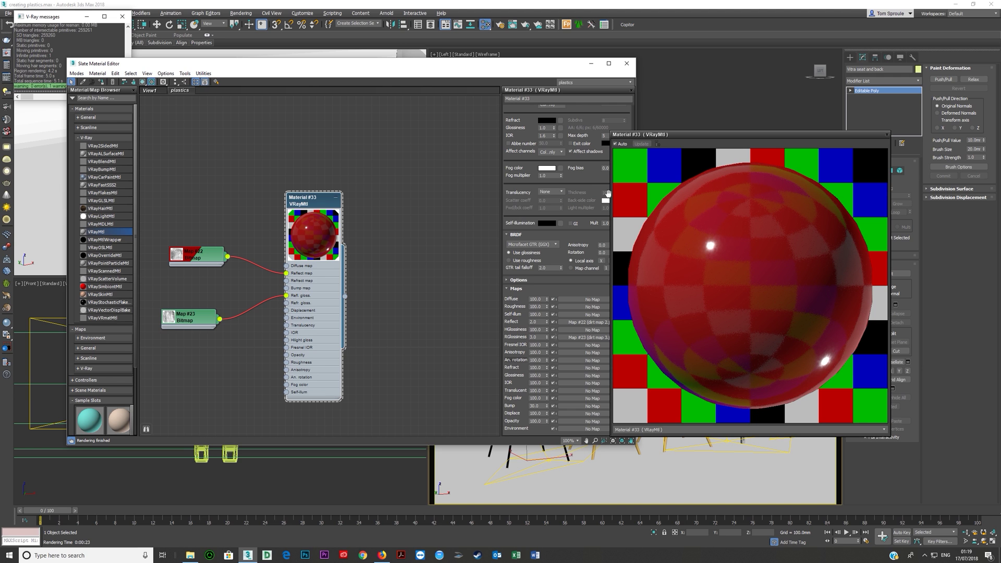
- Enlarge the material preview and set the blur of both the dirt map 2 and dirt map 3 bitmaps to 0.2
drag(608, 193, 501, 313)
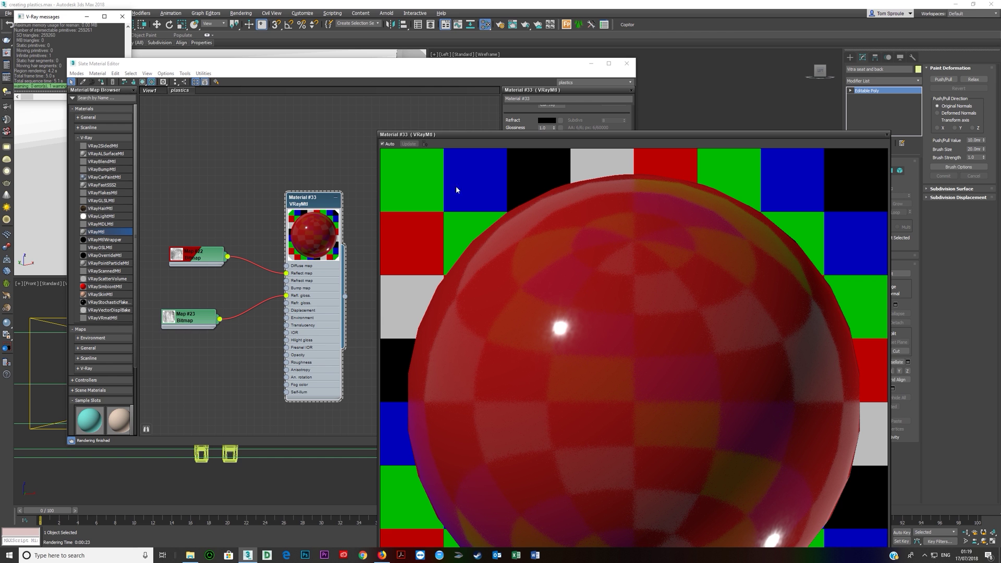
drag(571, 134, 412, 264)
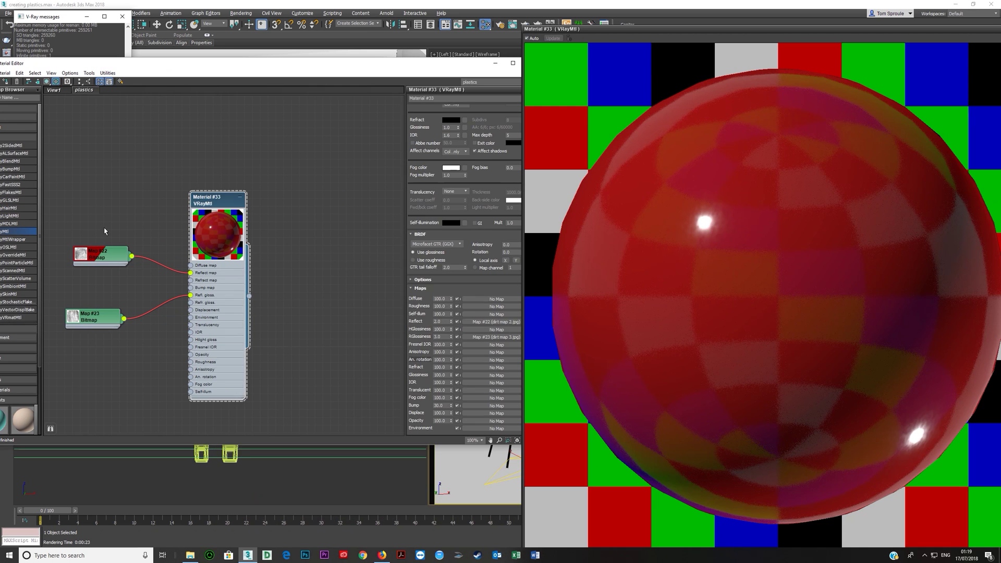
double_click(106, 253)
double_click(106, 255)
double_click(431, 173)
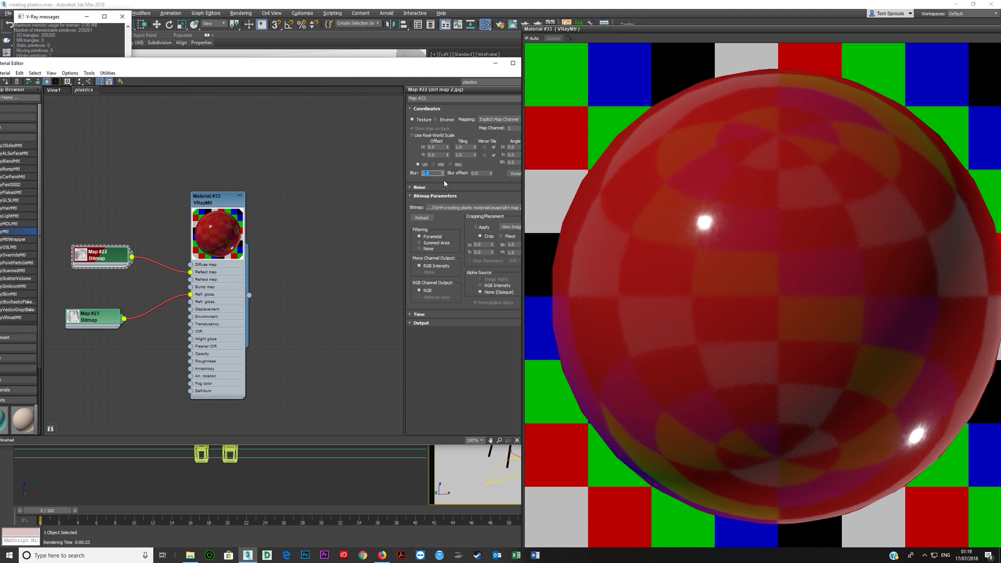
text(.2)
key(Tab)
double_click(110, 316)
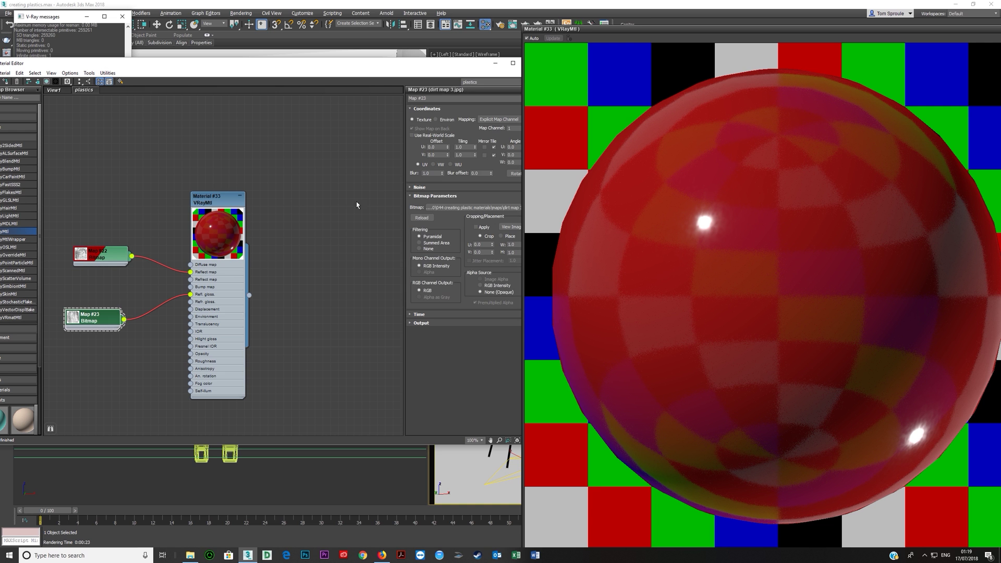
click(436, 175)
key(Tab)
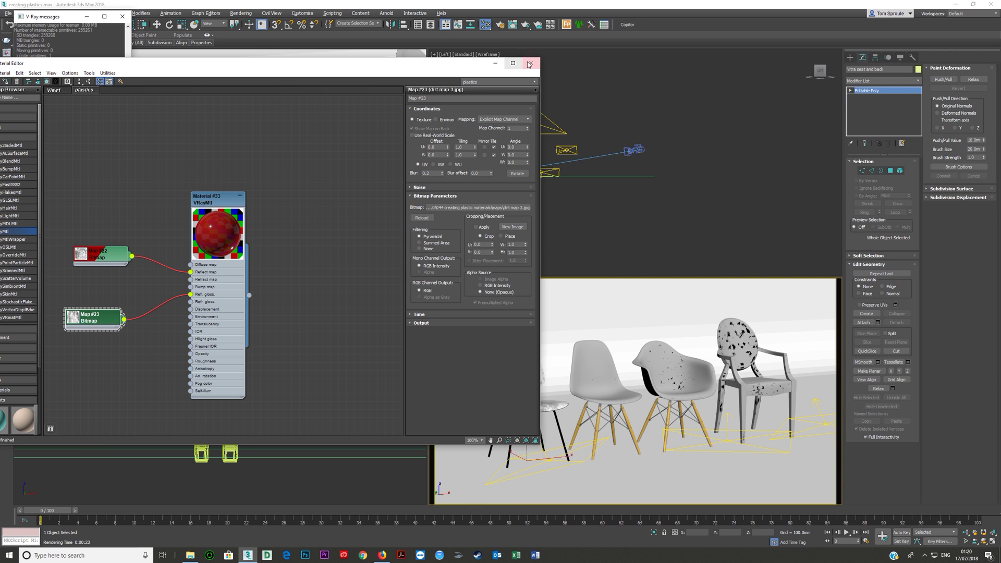
- Close the material editor and render the first chair's region in the camera view again
click(529, 63)
right_click(473, 385)
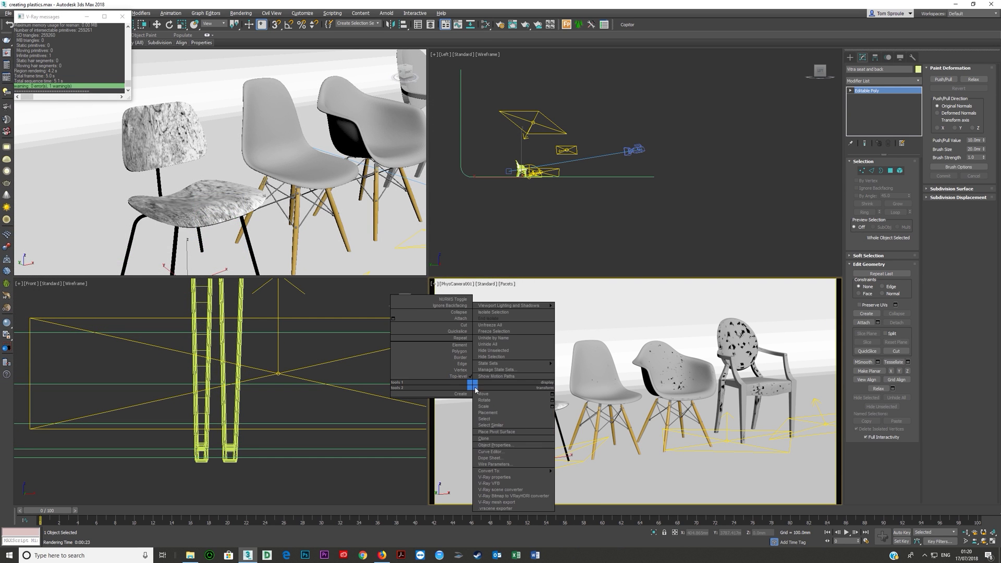
click(455, 422)
key(shift+q)
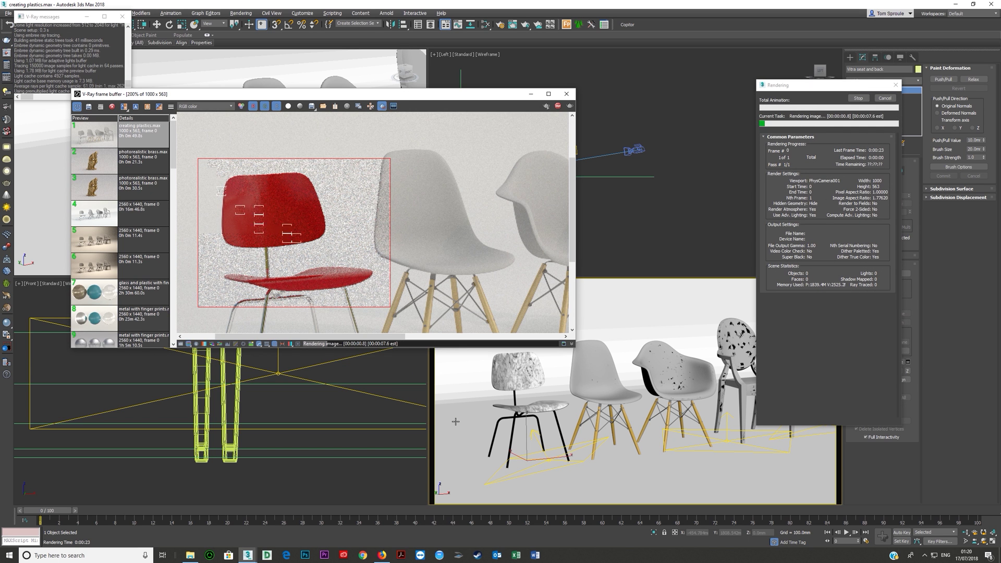
- Examine the rendered red seat and back up close for the subtle dirt-mapped reflections
scroll(249, 212, up, 1)
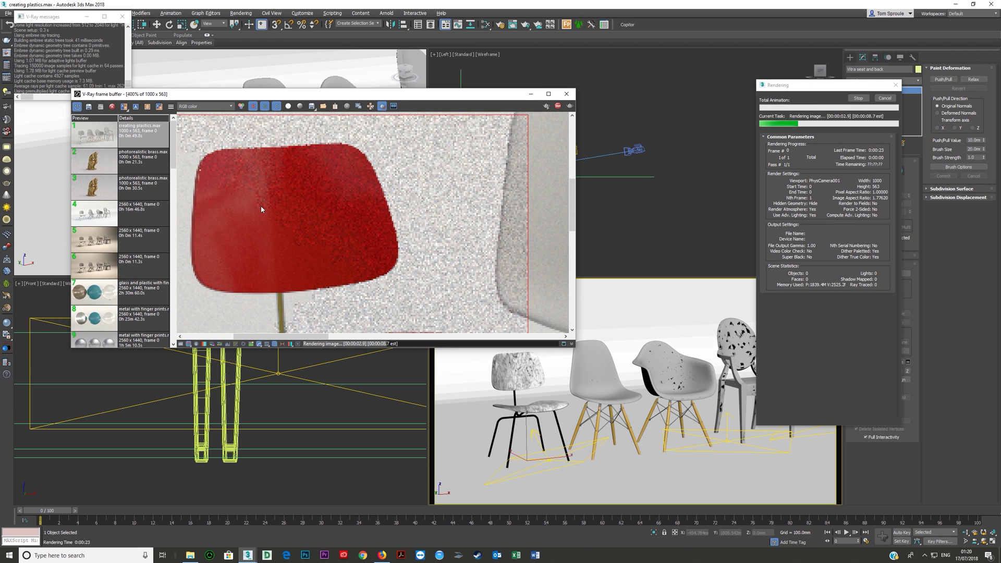
scroll(268, 216, down, 1)
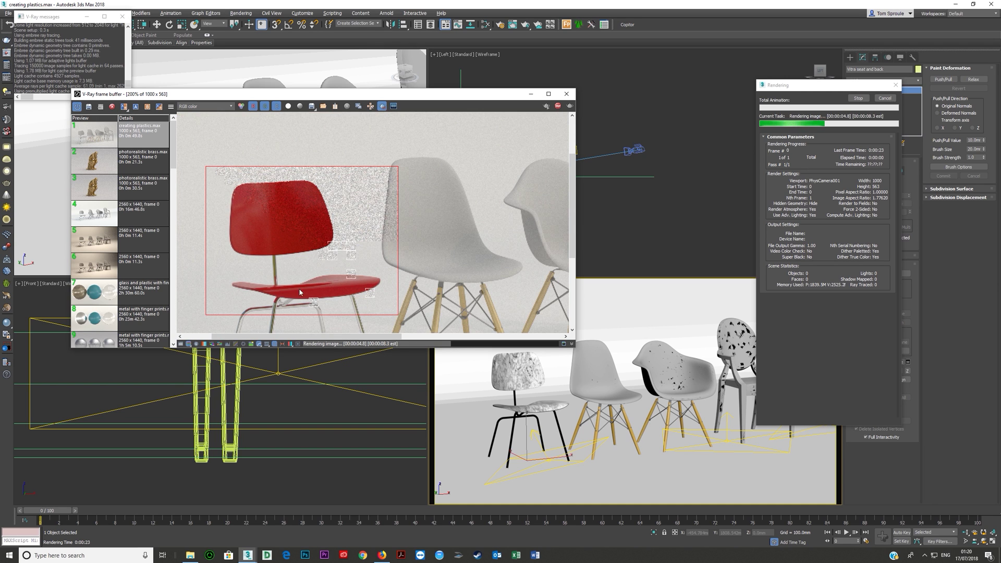
scroll(300, 286, up, 1)
middle_drag(275, 215, 317, 273)
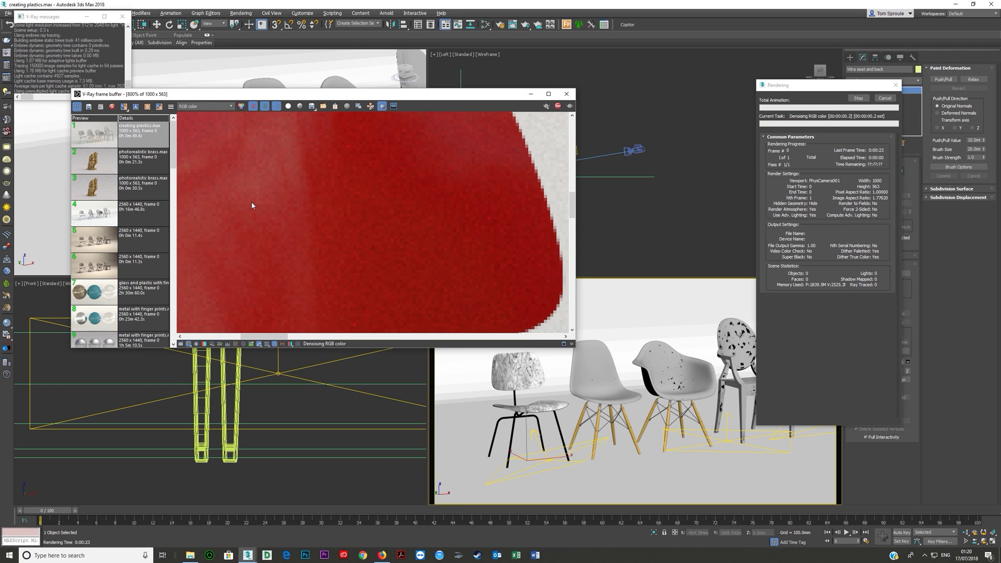
scroll(252, 203, down, 2)
scroll(253, 206, up, 1)
click(188, 106)
click(189, 116)
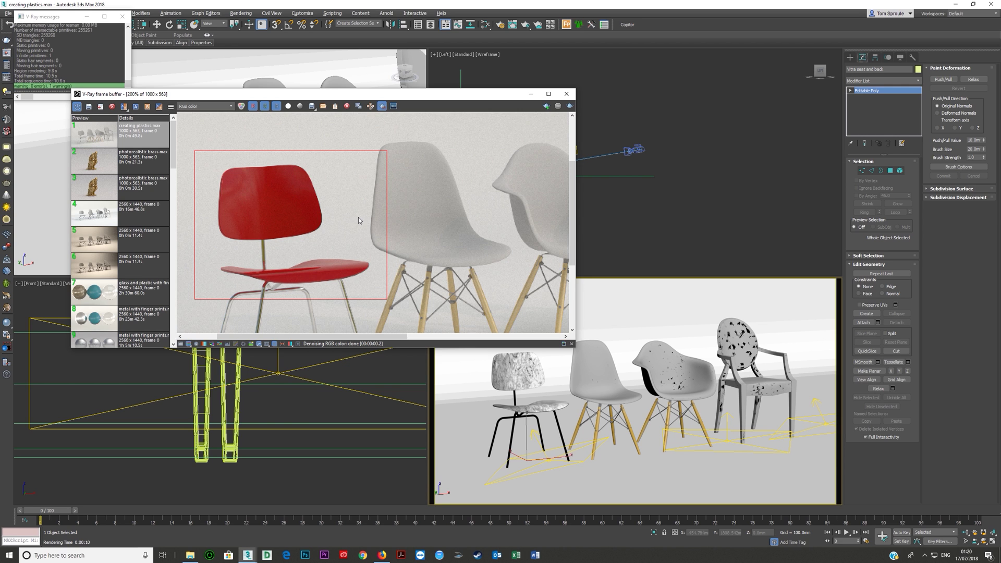
- Redraw the render region around the second chair's seat and reopen the material editor with free space beside the red material
scroll(358, 217, down, 3)
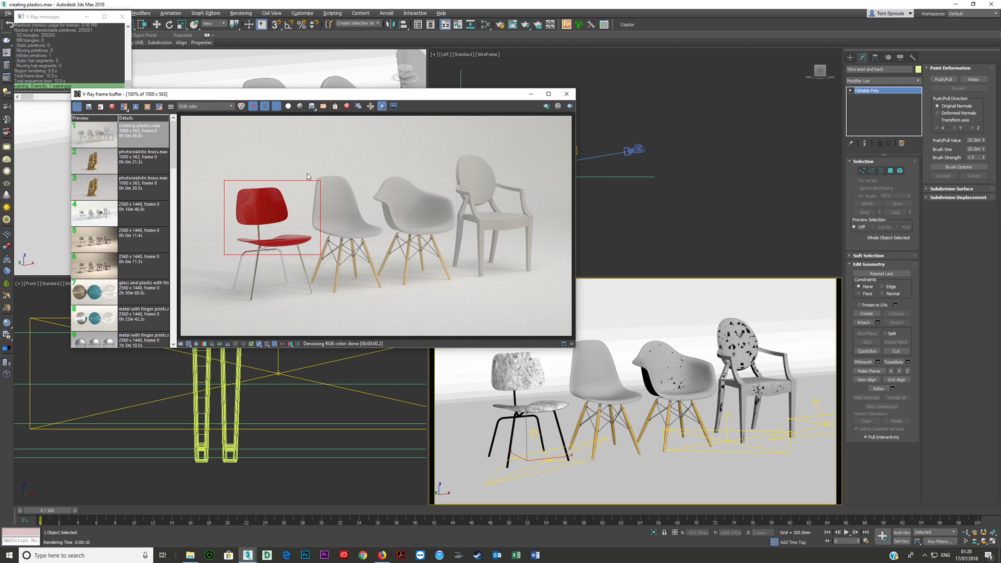
drag(307, 168, 388, 244)
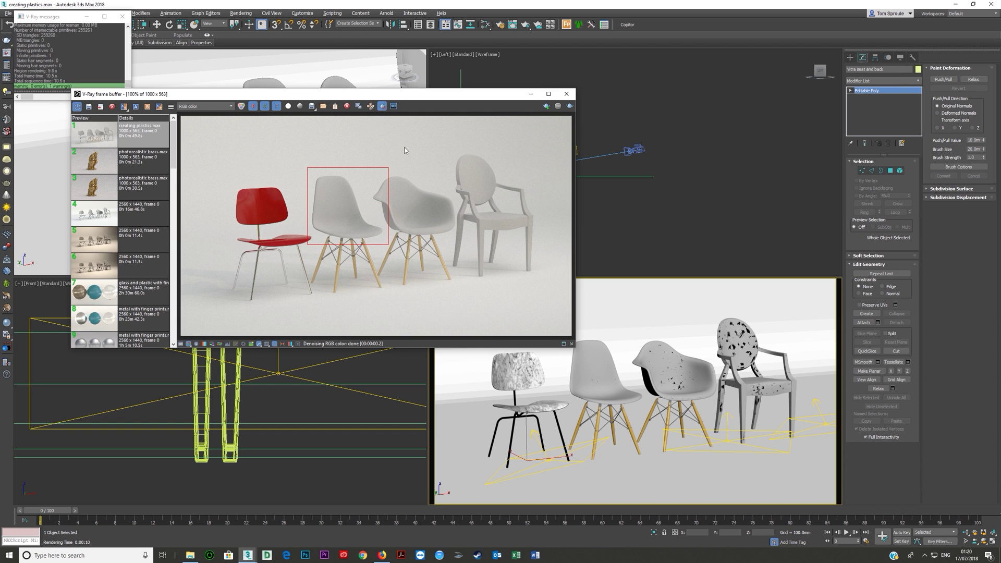
click(485, 24)
scroll(273, 213, down, 1)
middle_drag(273, 212, 233, 196)
drag(172, 65, 339, 63)
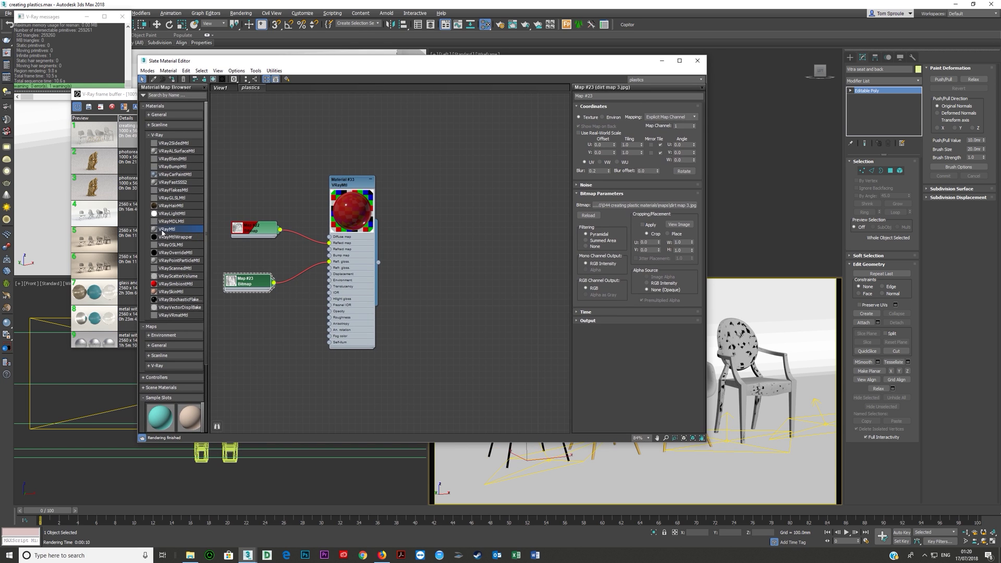
- Add a new VRayMtl material node beside the red material's node
drag(164, 231, 500, 263)
drag(476, 298, 502, 271)
middle_drag(467, 259, 321, 274)
scroll(322, 274, up, 3)
drag(379, 281, 411, 280)
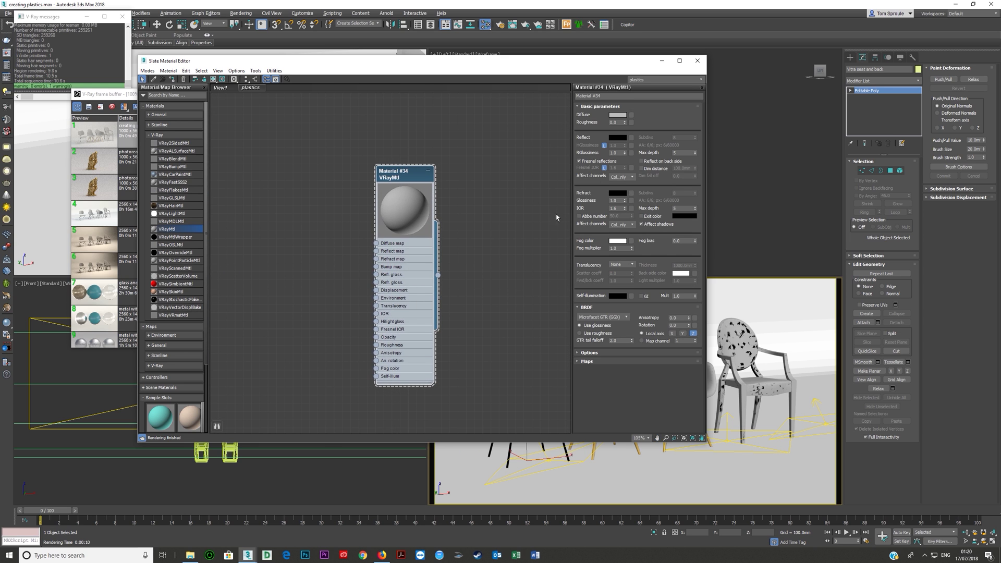
- Set the new material's diffuse colour to a bright, saturated yellow
click(619, 116)
click(257, 77)
drag(297, 68, 253, 68)
click(256, 77)
click(301, 84)
drag(272, 93, 299, 91)
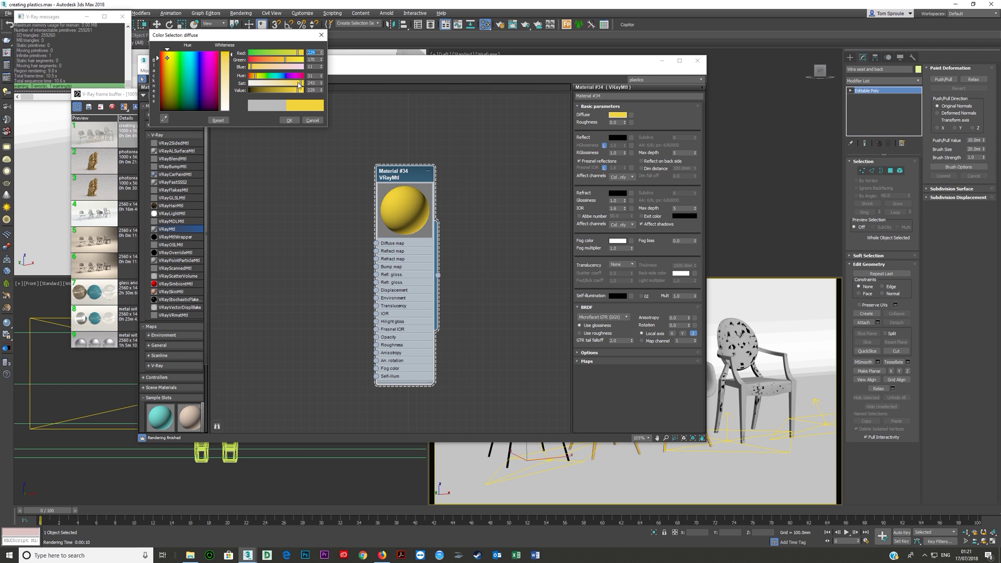
click(294, 61)
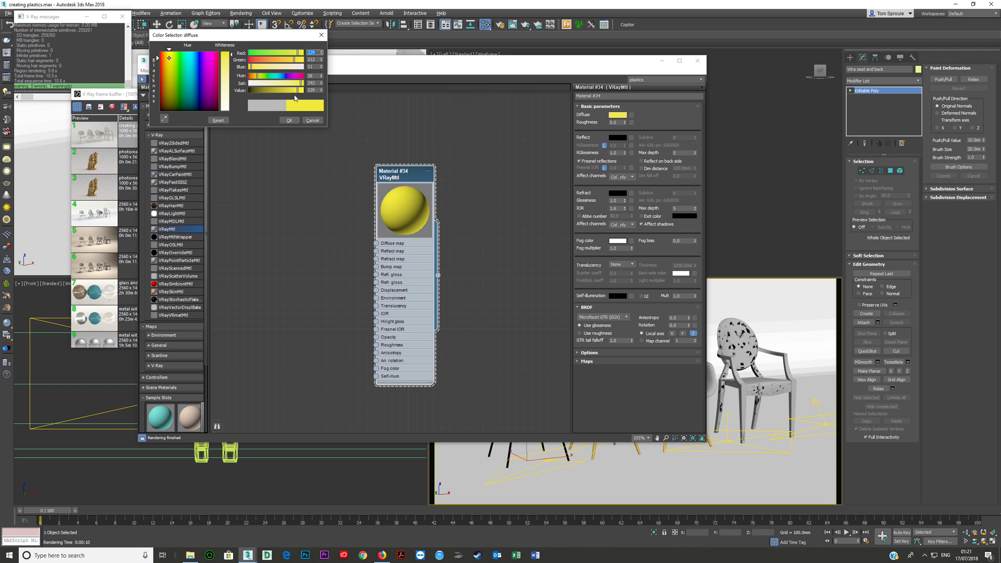
click(302, 53)
click(289, 120)
- Warm the diffuse yellow slightly, and turn on the material's viewport display and checkered preview background
click(617, 115)
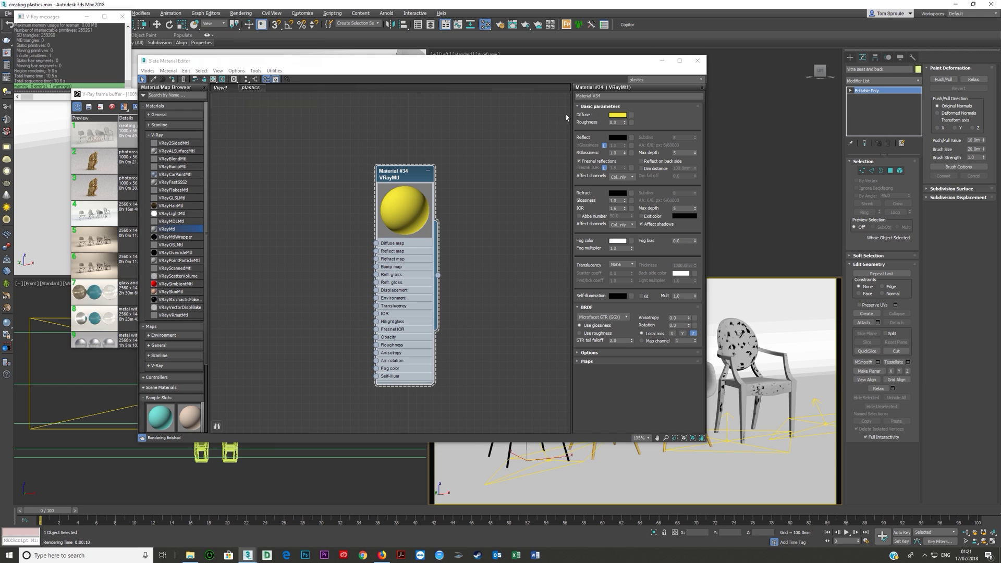
click(255, 78)
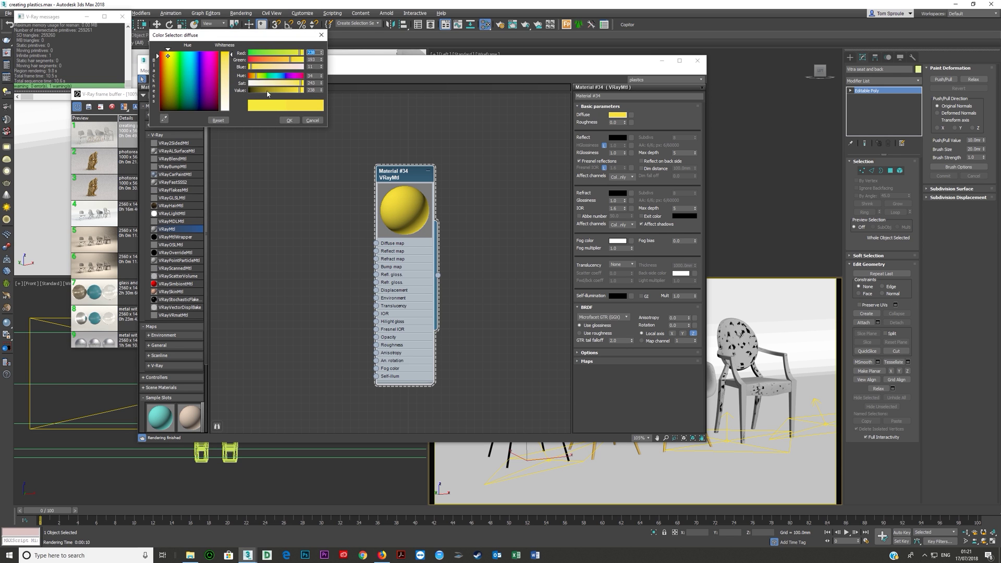
click(289, 121)
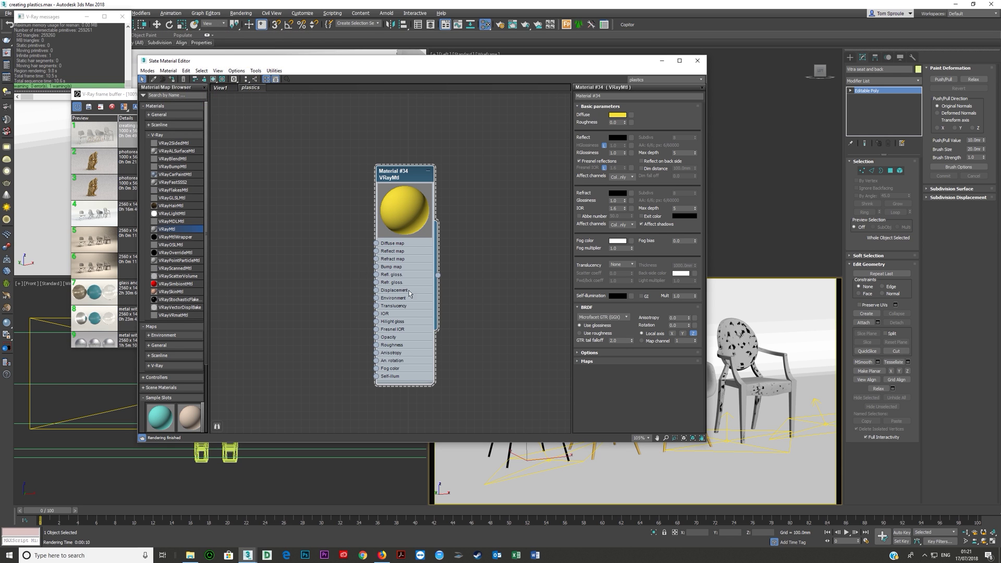
click(214, 79)
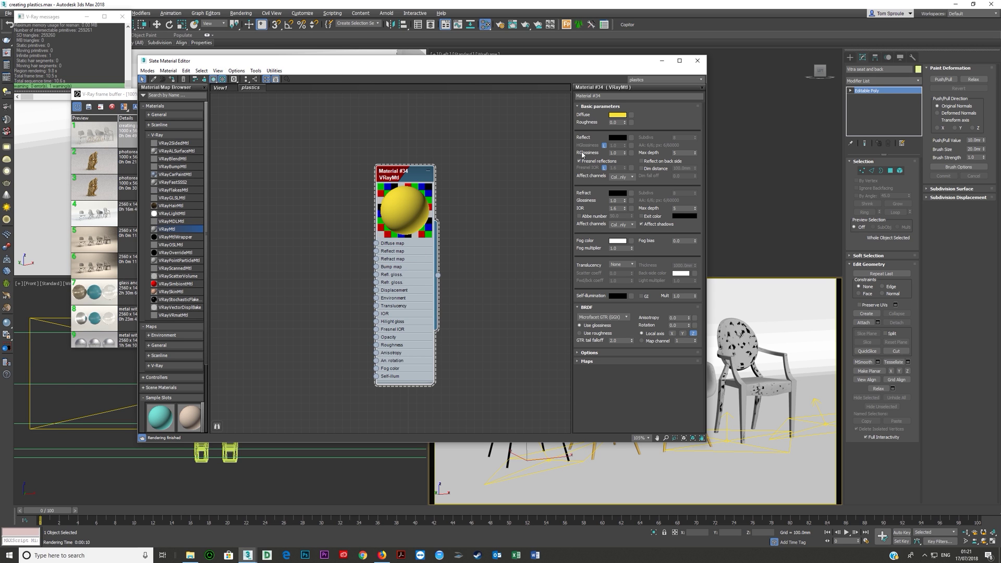
- Give the yellow material a mid-grey reflection colour and set its RGlossiness to 0.95
click(618, 137)
drag(276, 92, 286, 90)
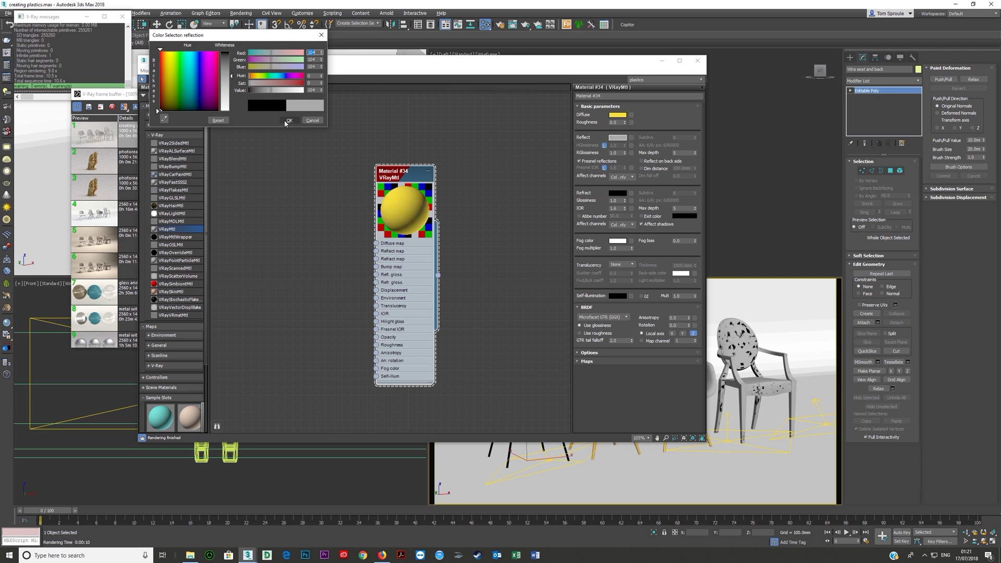
click(289, 121)
double_click(621, 153)
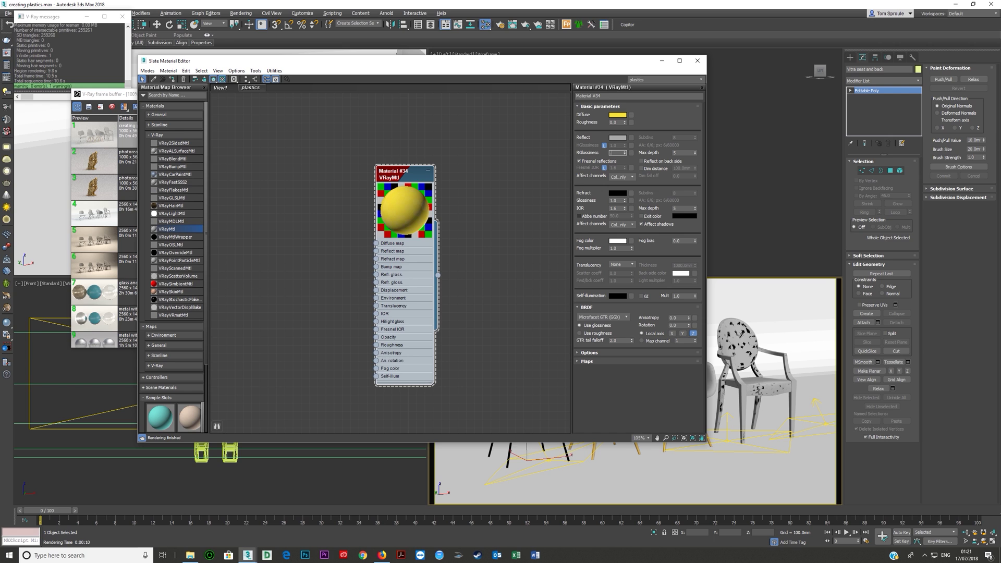
text(.95)
key(Tab)
- Brighten the yellow material's reflection colour to a very light grey
click(620, 138)
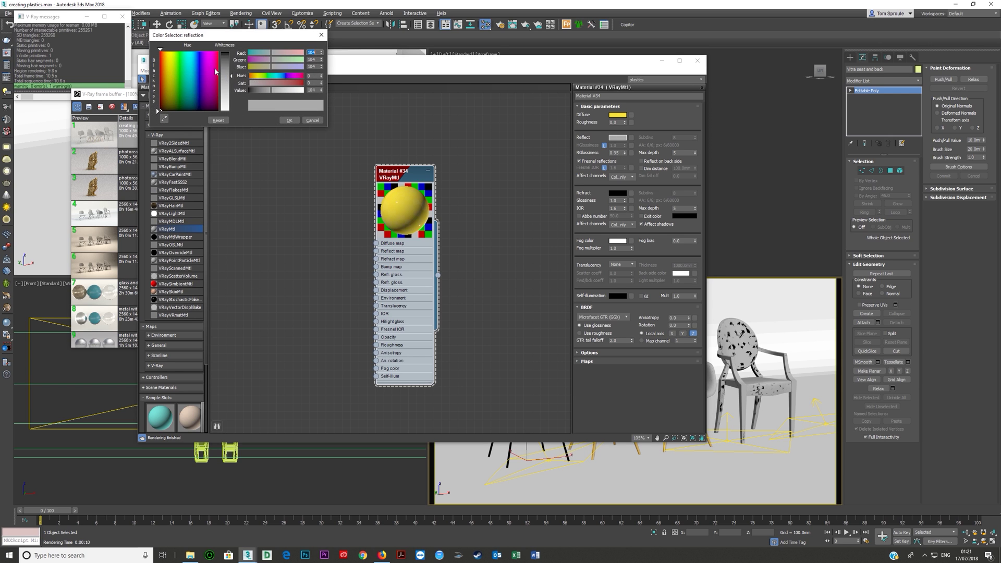
drag(284, 90, 289, 90)
click(291, 121)
click(290, 121)
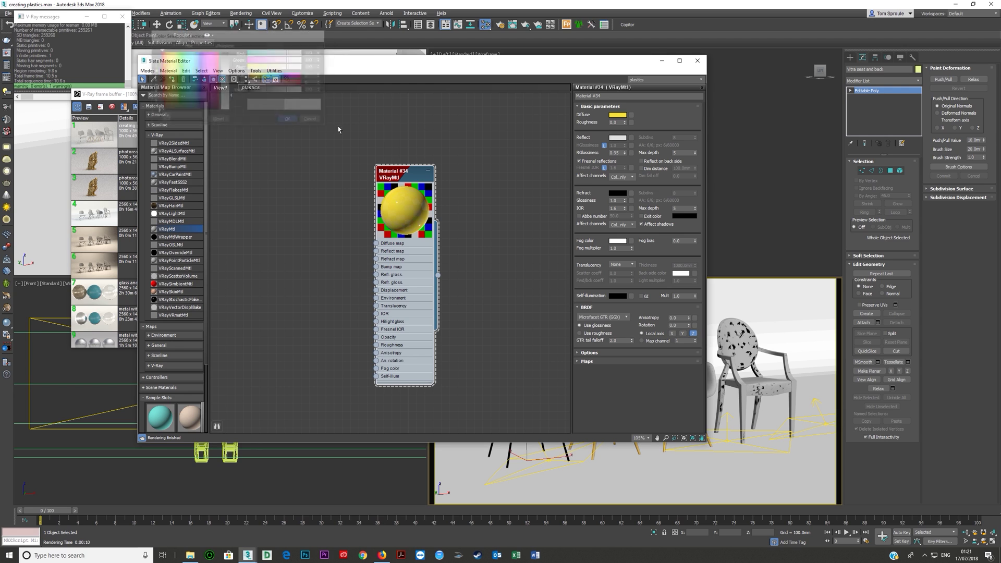
- Unlock the yellow material's Fresnel IOR and raise it to 2.1
click(605, 169)
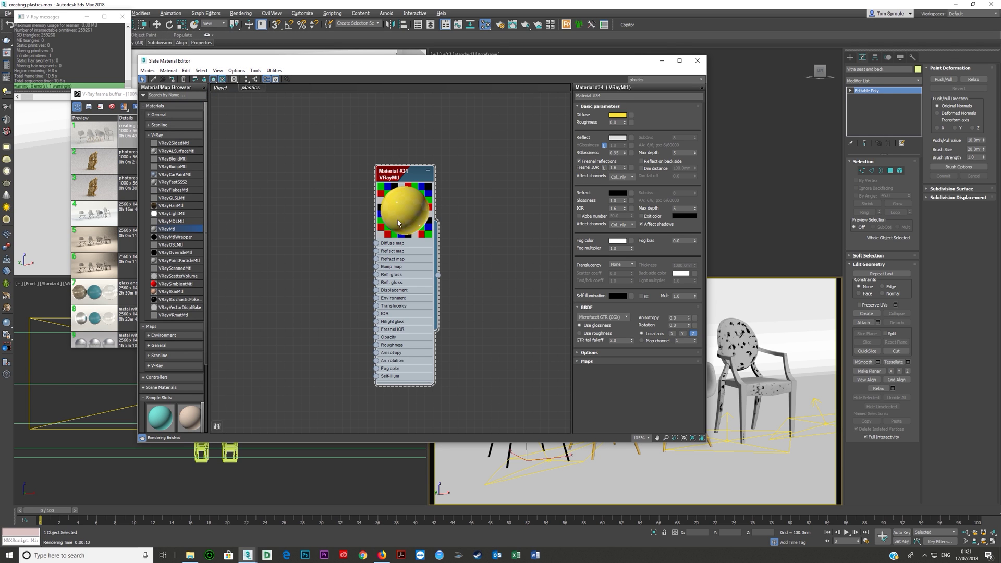
click(618, 137)
click(312, 121)
mouse_move(625, 169)
mouse_down()
mouse_move(634, 119)
mouse_move(632, 165)
mouse_up()
- Run a quick region render, close it, and assign the yellow material to the second chair's seat
click(7, 53)
click(570, 107)
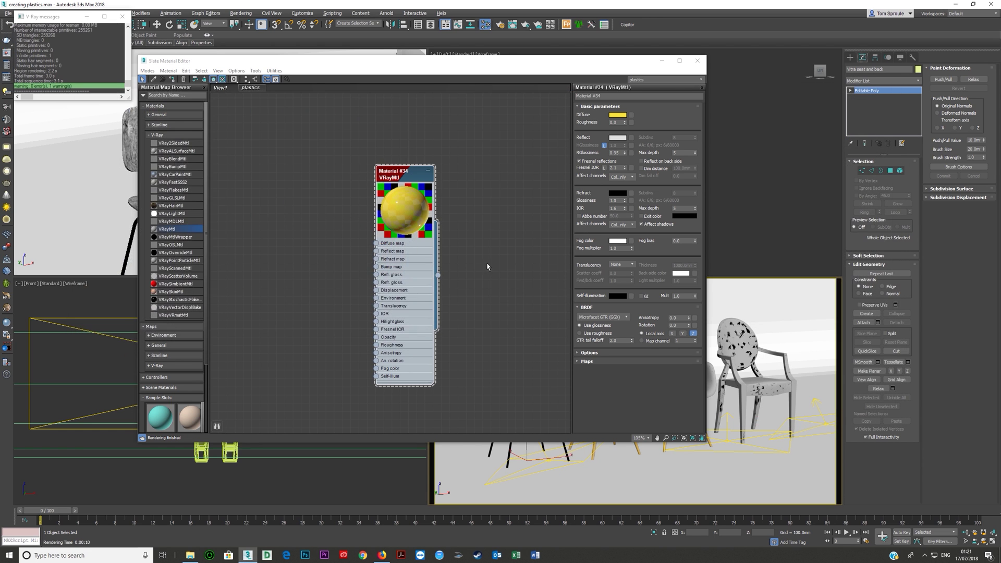
drag(601, 70, 368, 109)
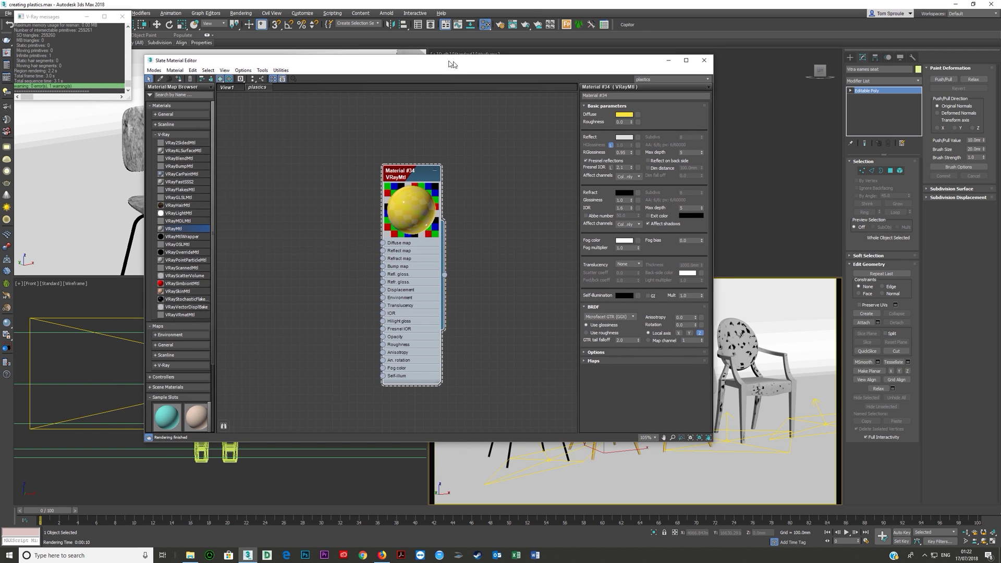
click(178, 80)
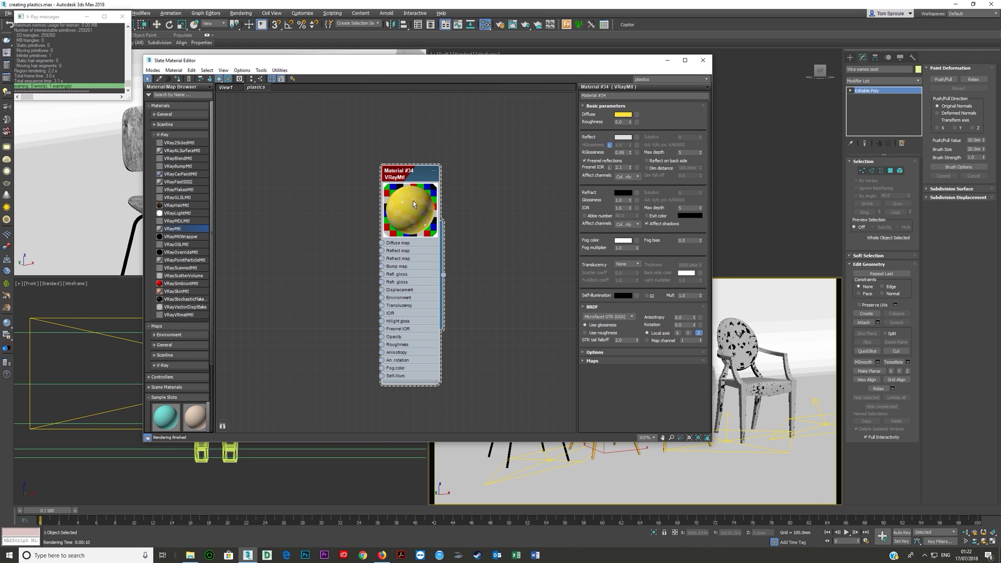
drag(365, 71, 248, 45)
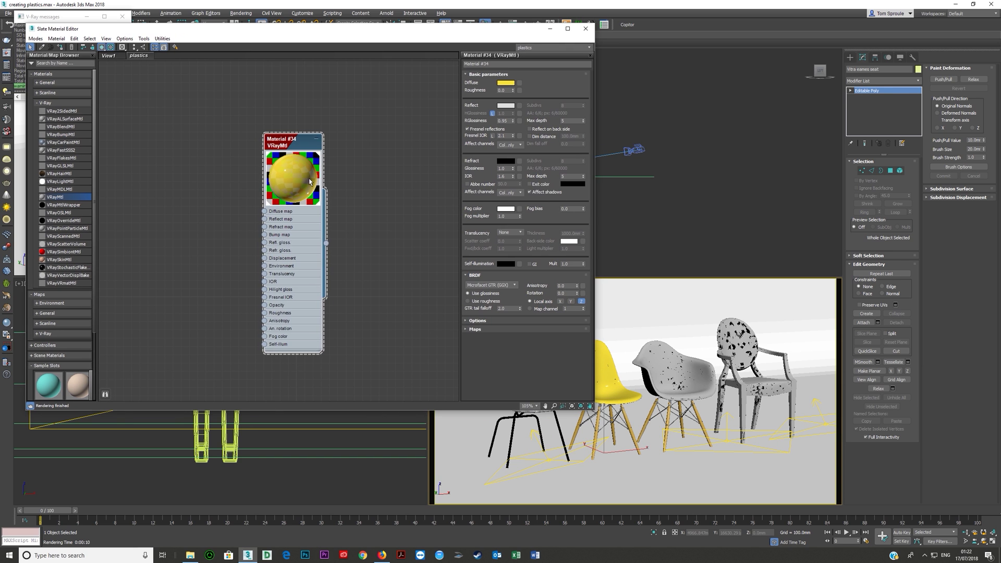
- Render the second chair's region and examine the yellow seat's reflections up close, displaying the RGB color channel
key(shift+q)
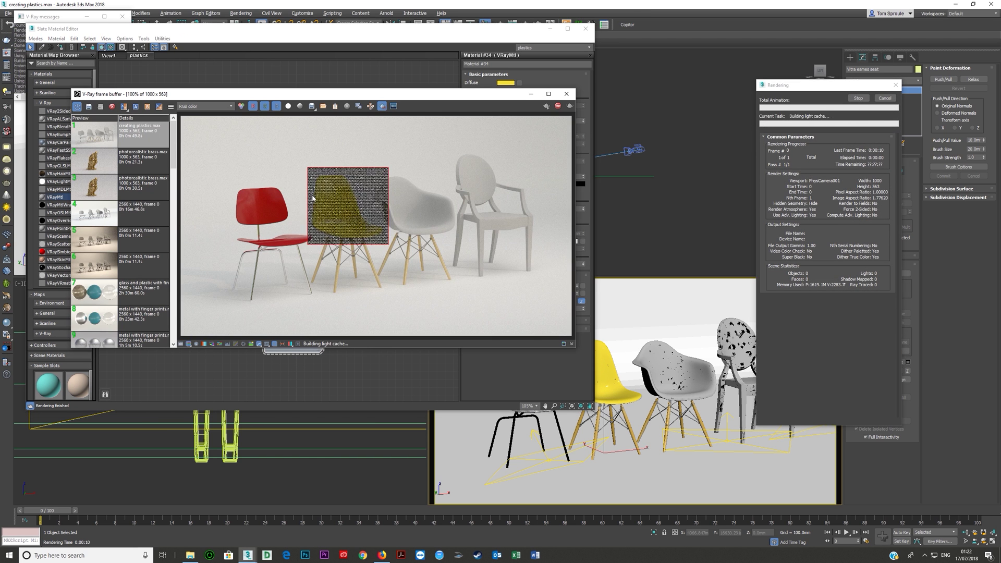
scroll(335, 209, up, 2)
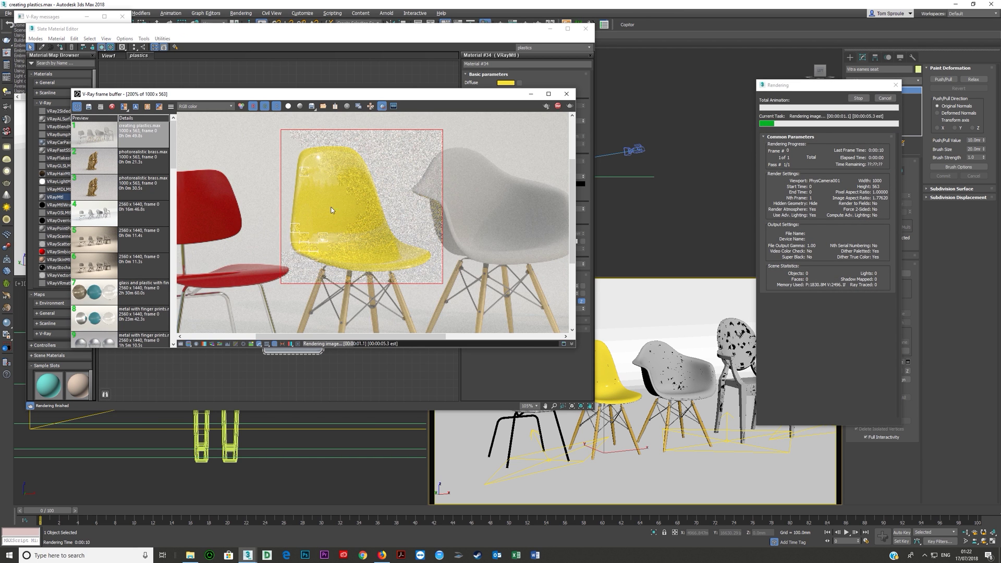
scroll(331, 208, down, 2)
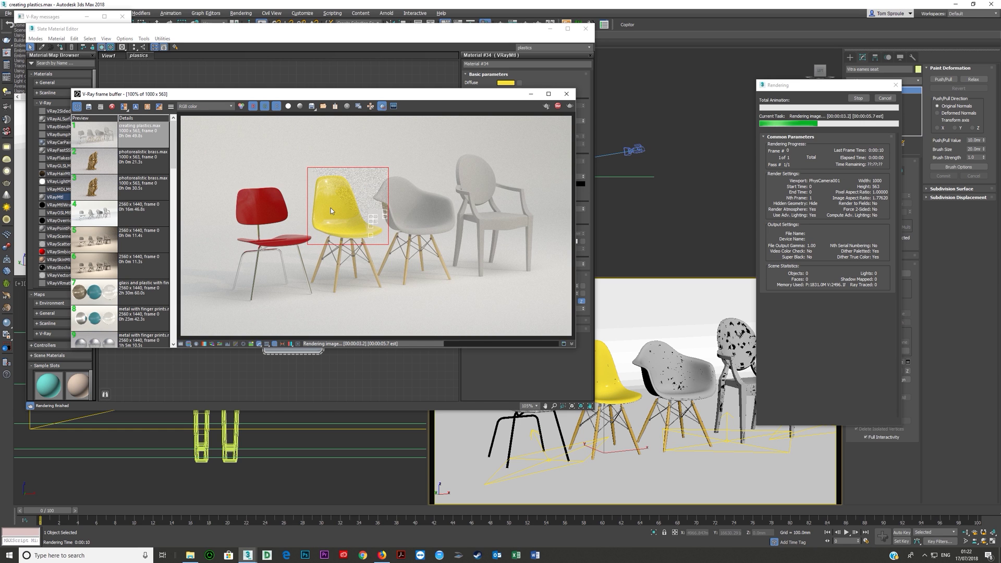
scroll(330, 208, up, 2)
scroll(330, 208, up, 2)
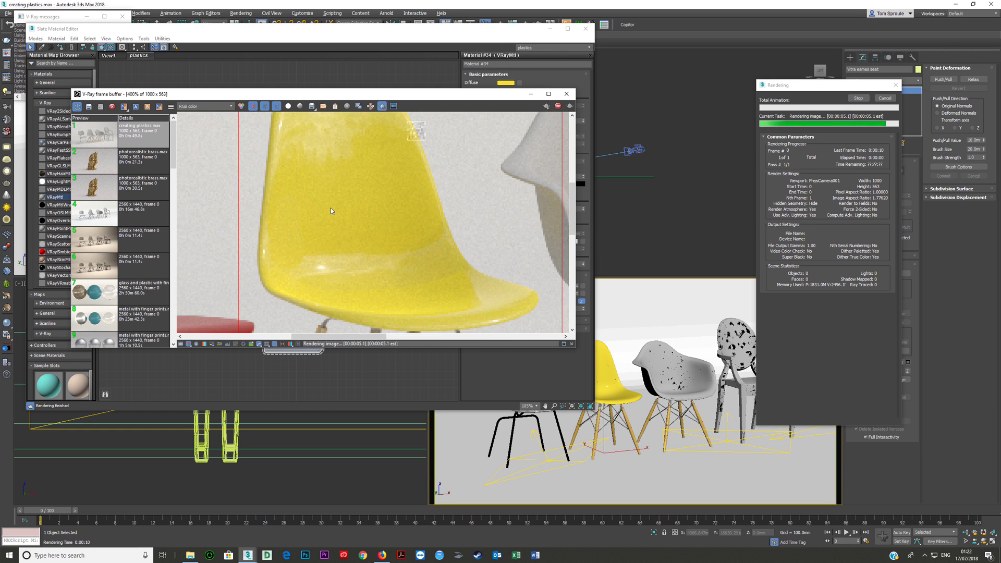
scroll(330, 209, down, 2)
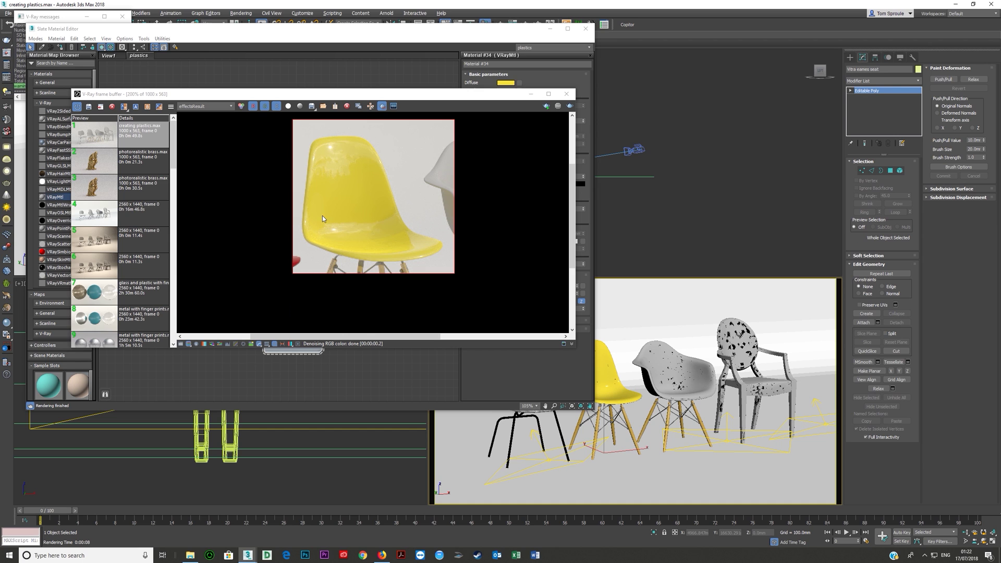
click(206, 106)
click(212, 136)
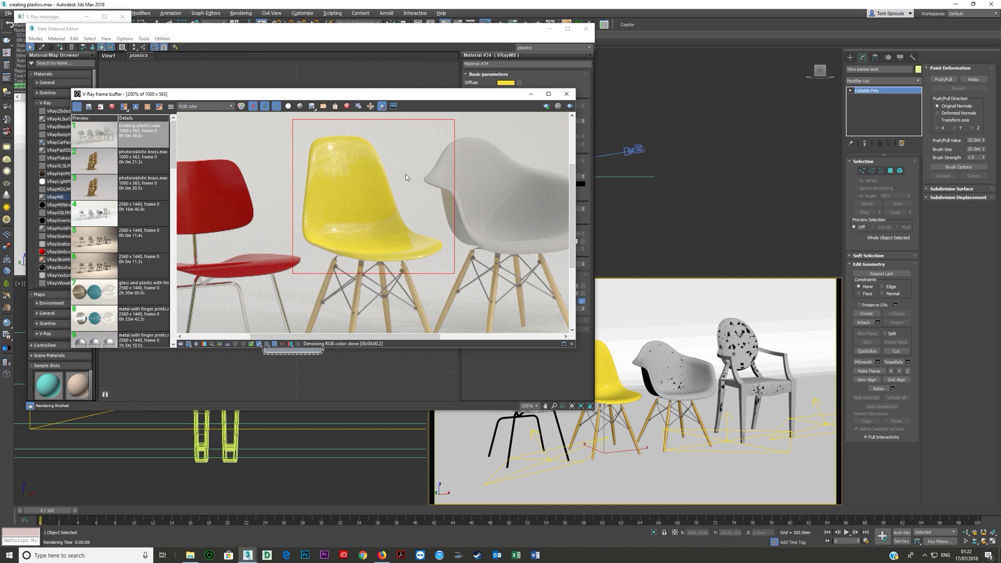
- Add a Noise map and connect it to the yellow material's Diffuse map input
click(396, 34)
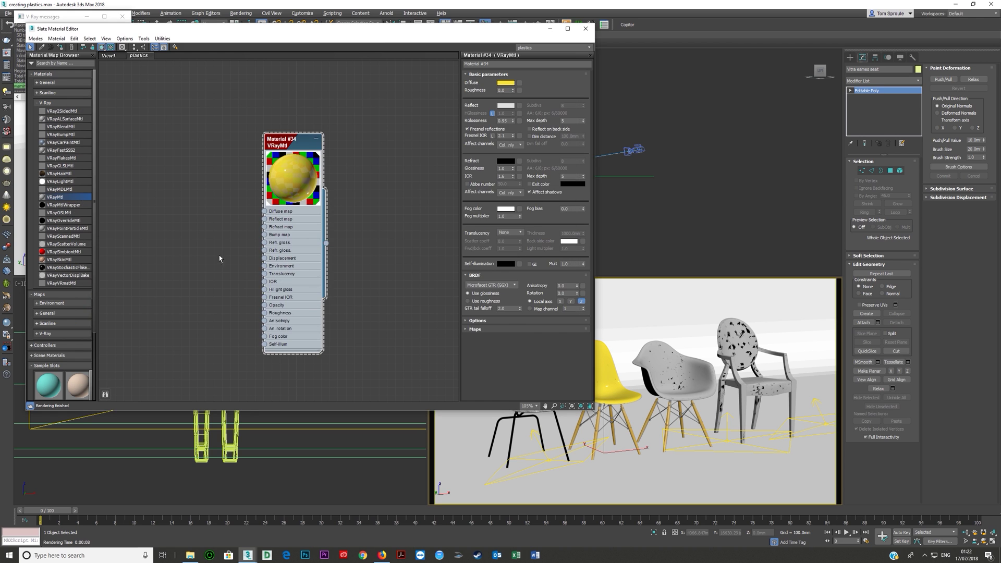
click(45, 103)
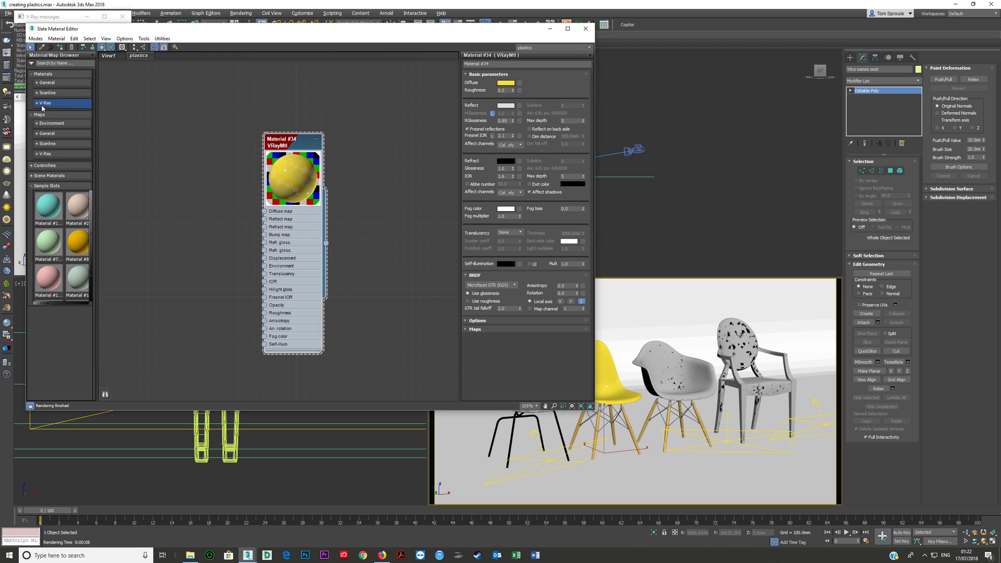
click(47, 133)
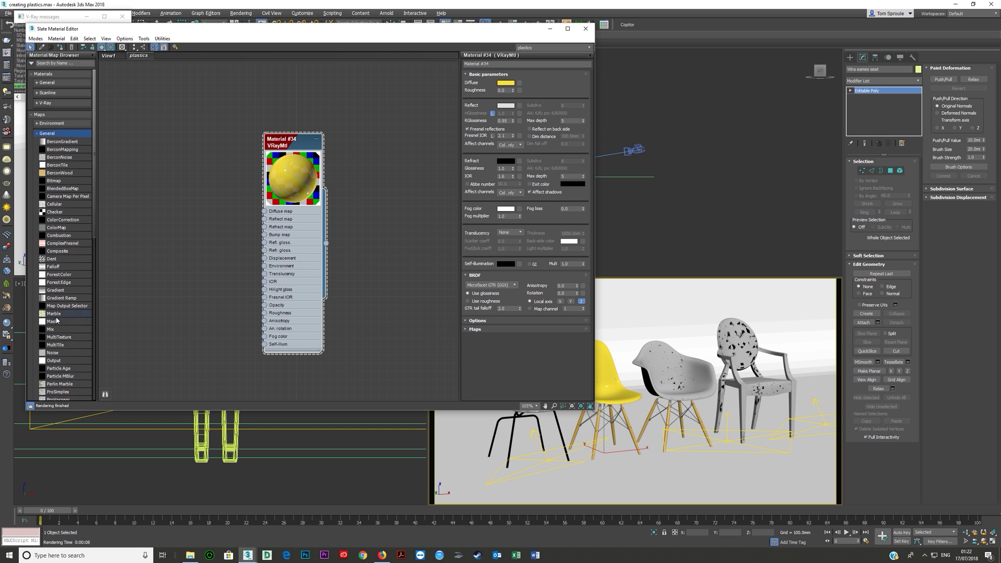
drag(52, 352, 159, 225)
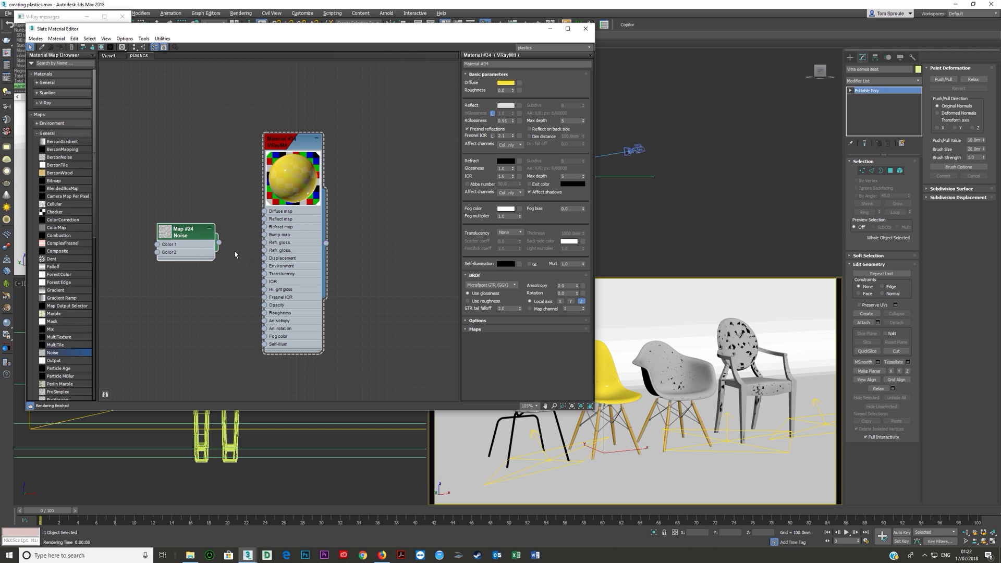
drag(218, 243, 265, 235)
drag(265, 234, 264, 212)
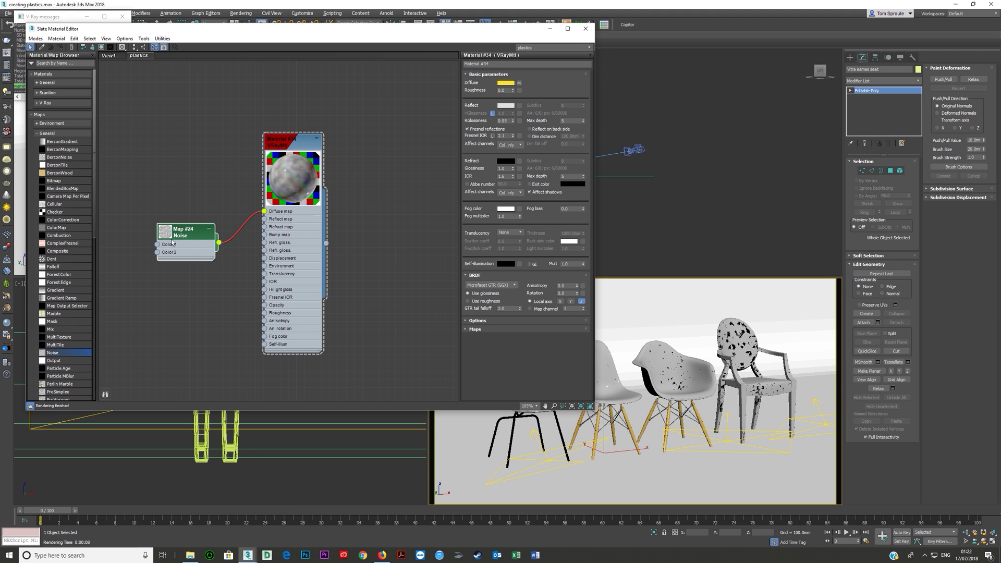
- Set the Noise map's size to 635
double_click(185, 247)
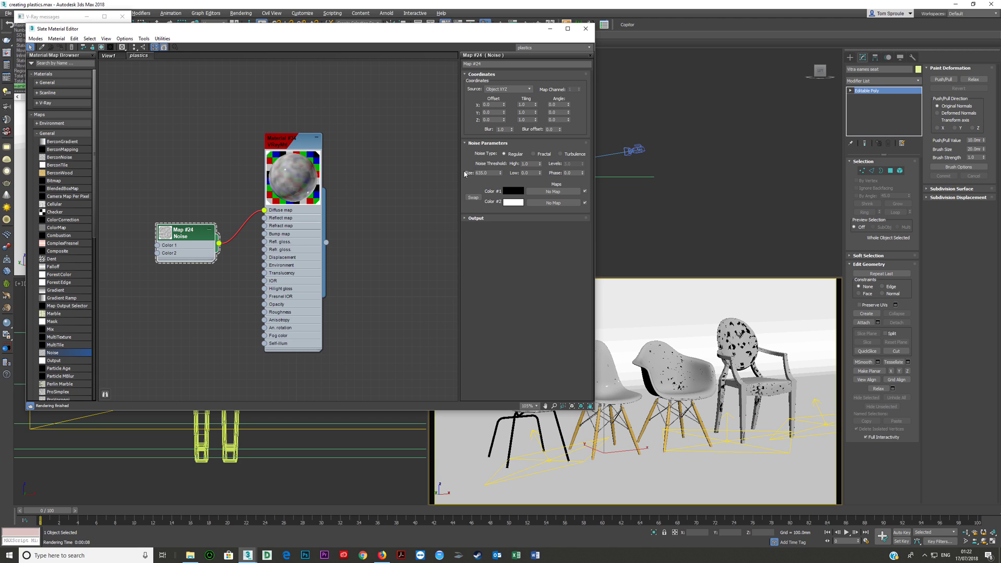
double_click(489, 173)
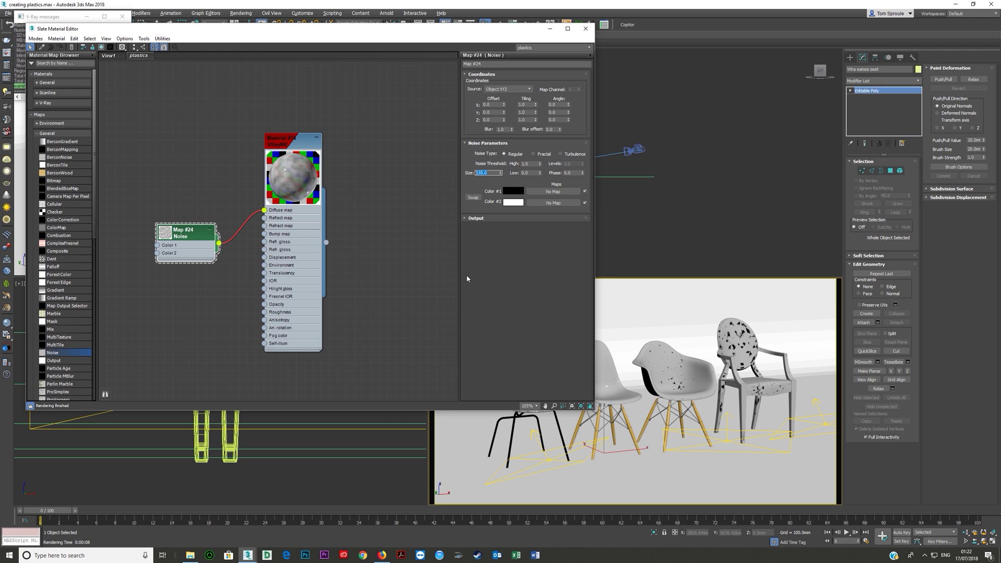
text(635)
key(Return)
- Show the Noise map in the viewport, test render the second chair's region, and close the render window
click(101, 47)
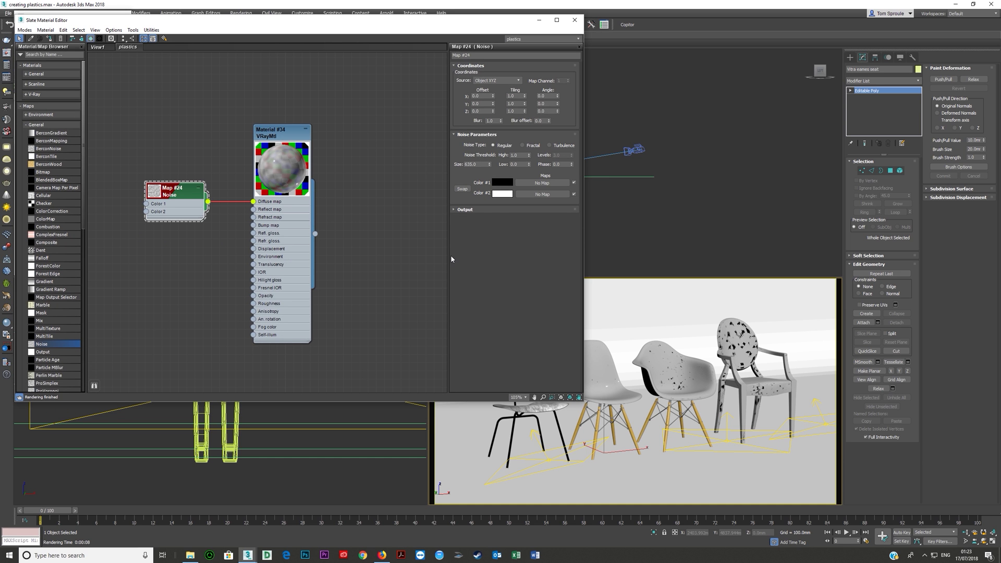
key(shift+q)
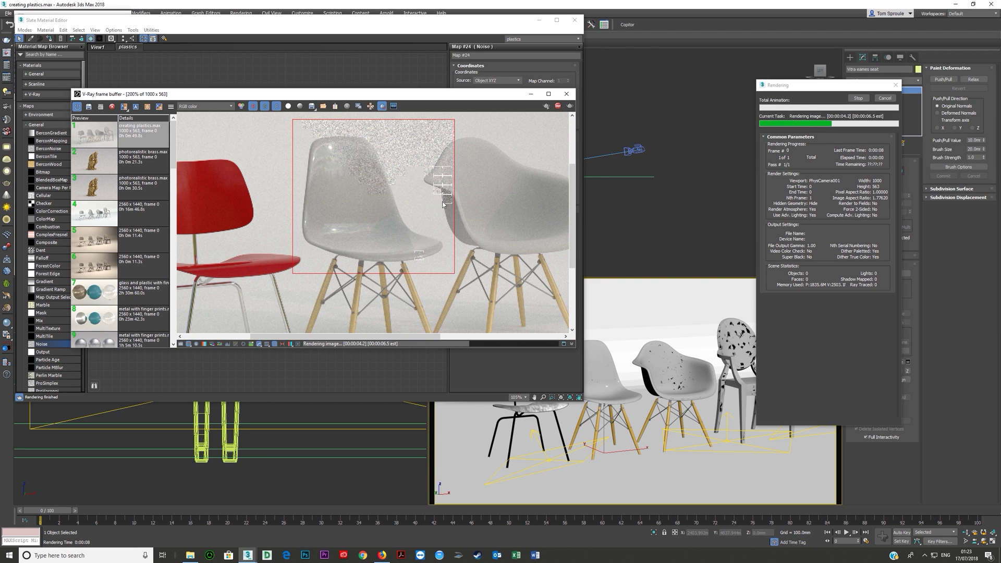
click(566, 94)
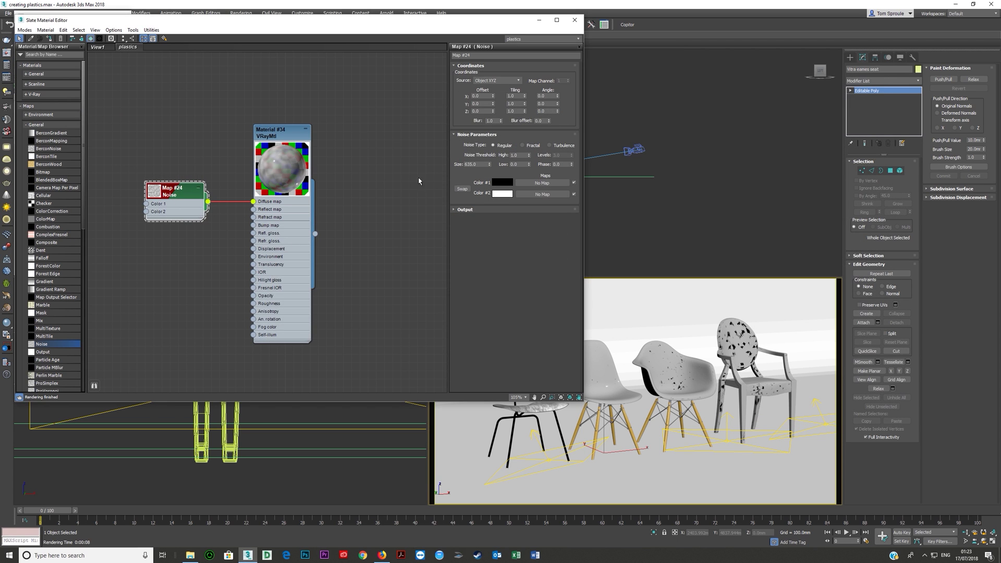
- Set the Noise map's size to 10
double_click(473, 165)
key(Return)
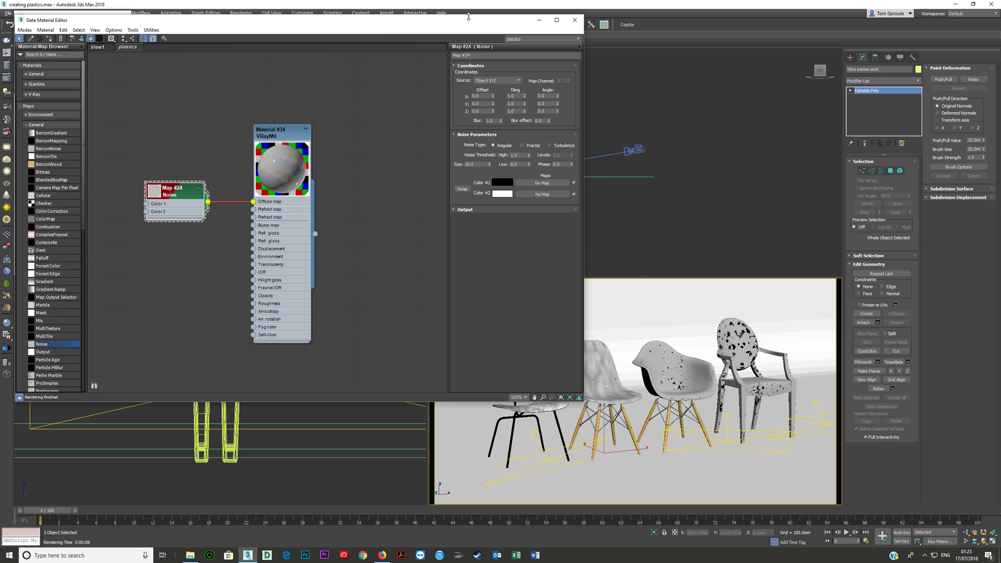
drag(463, 24, 407, 28)
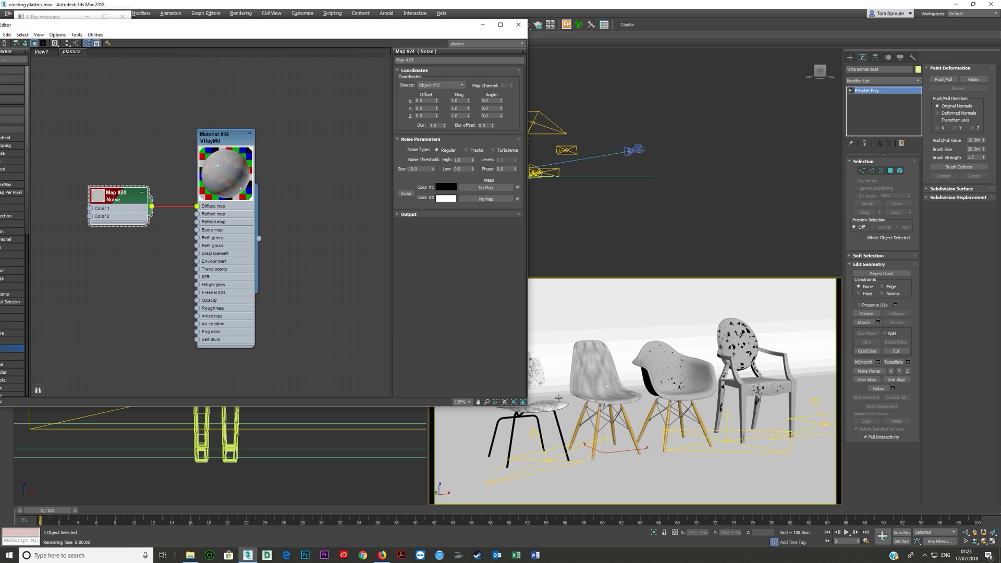
- Try a size of 0.1 for the Noise map and undo the change
double_click(421, 169)
text(0.1)
key(Tab)
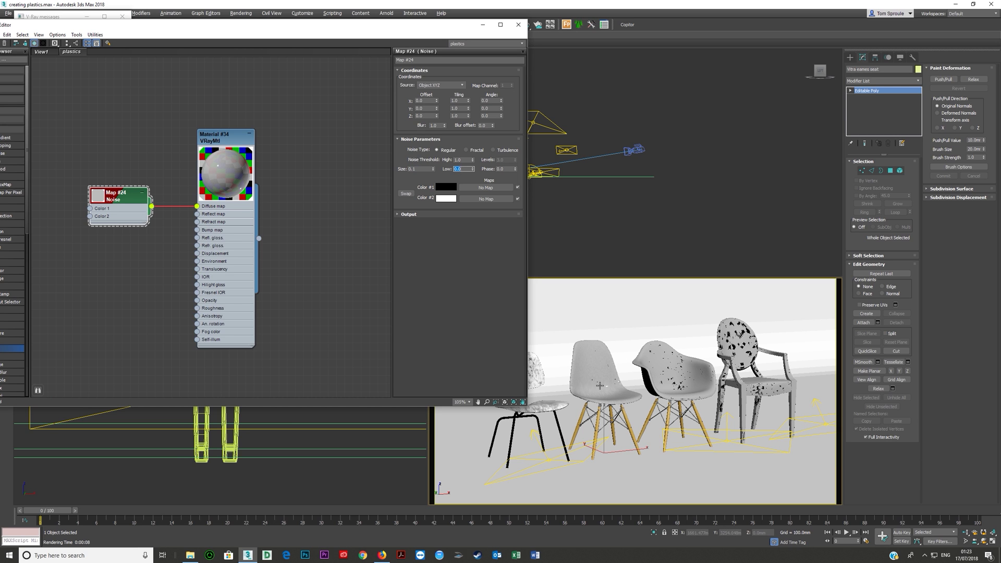
key(ctrl+z)
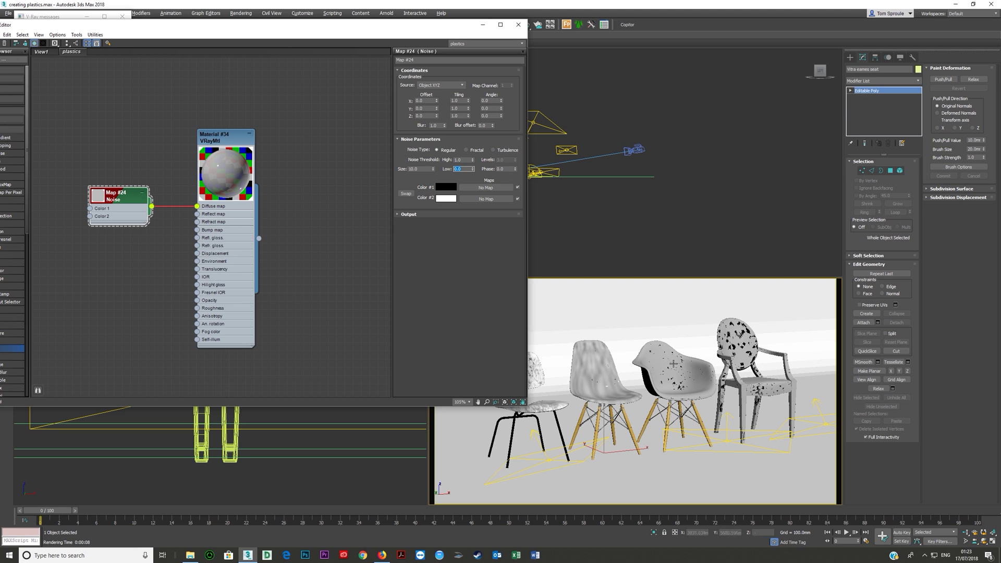
- Test render the second chair's region to check the noise pattern on the seat
click(605, 378)
key(shift+q)
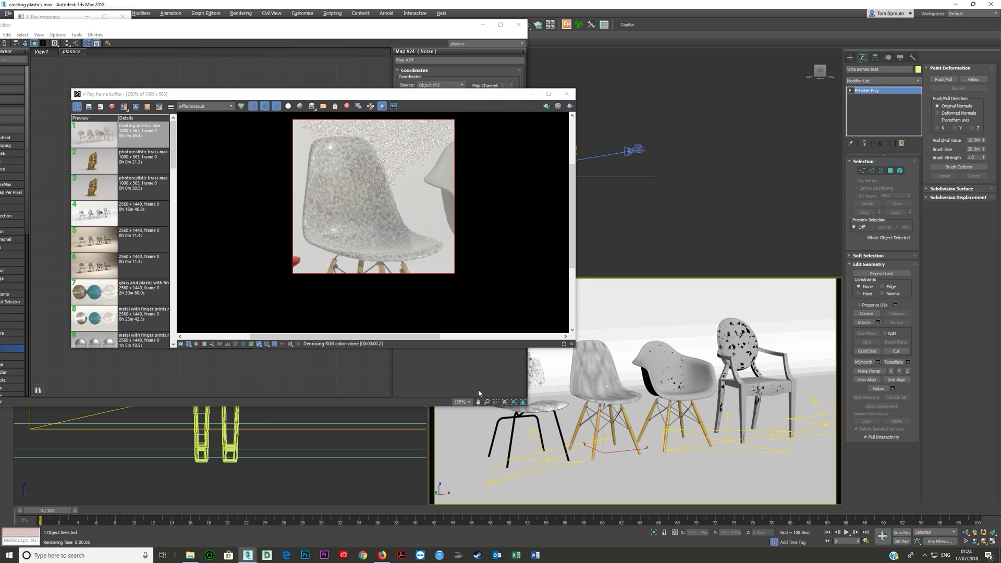
- Return to the material editor and set the Noise map's size to 1
click(328, 370)
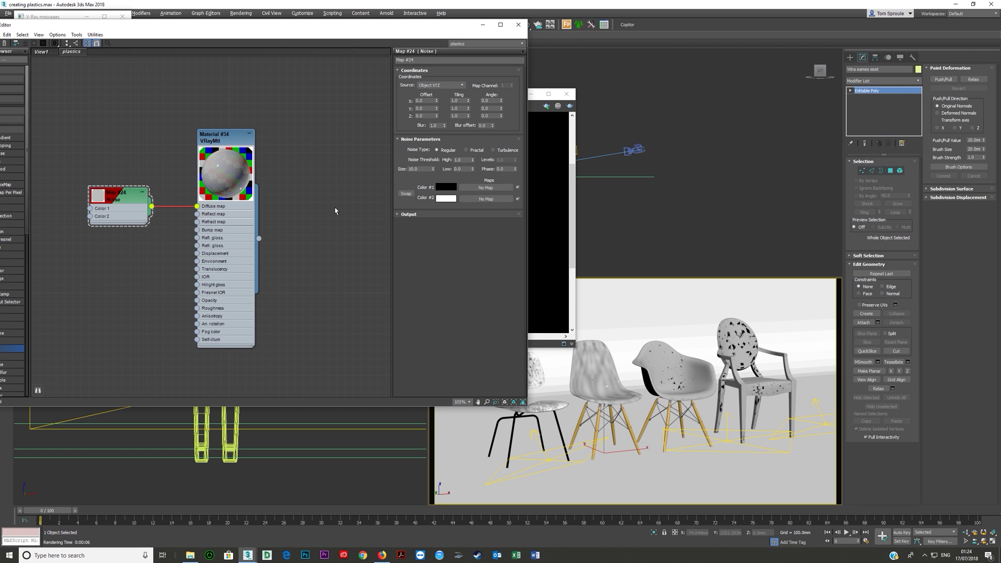
text(1)
key(Tab)
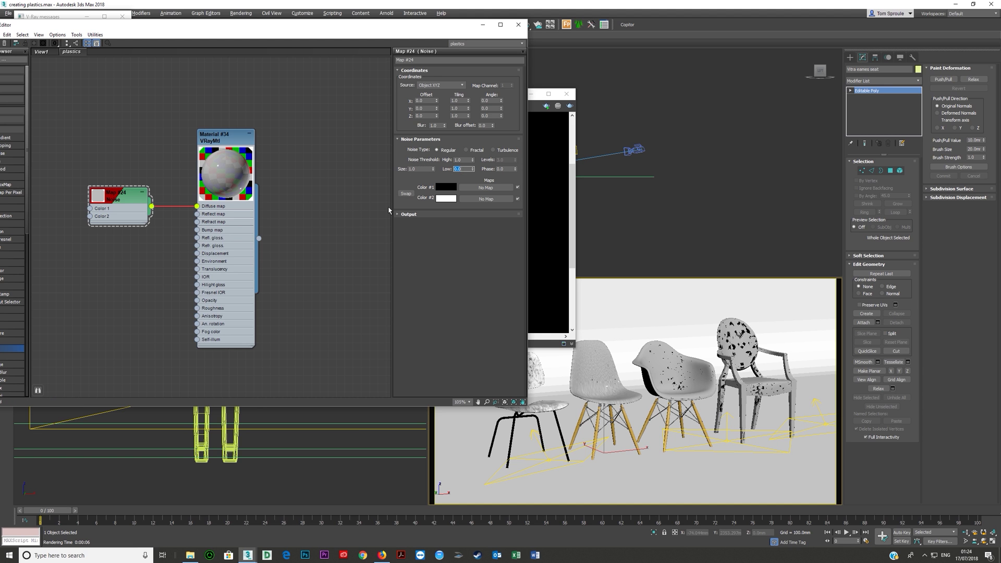
- Test render the second chair's region with the finer noise, examine the seat up close, and close the frame buffer
click(466, 224)
key(shift+q)
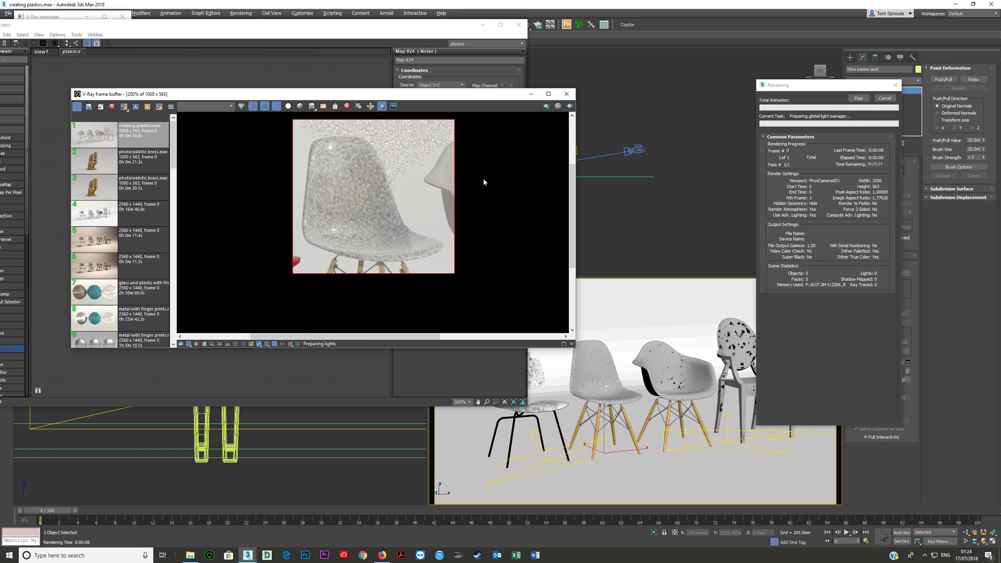
scroll(328, 224, up, 4)
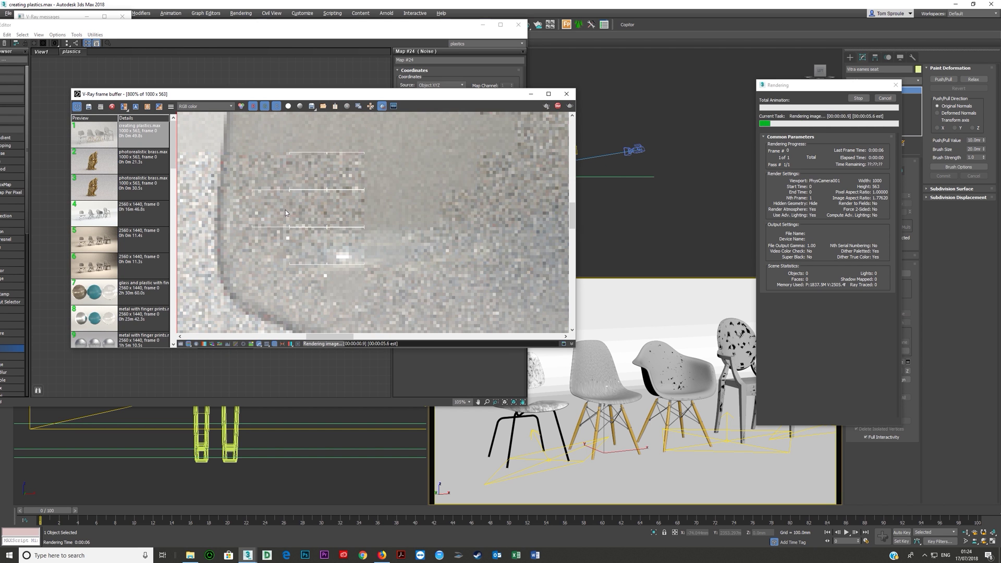
scroll(286, 209, down, 2)
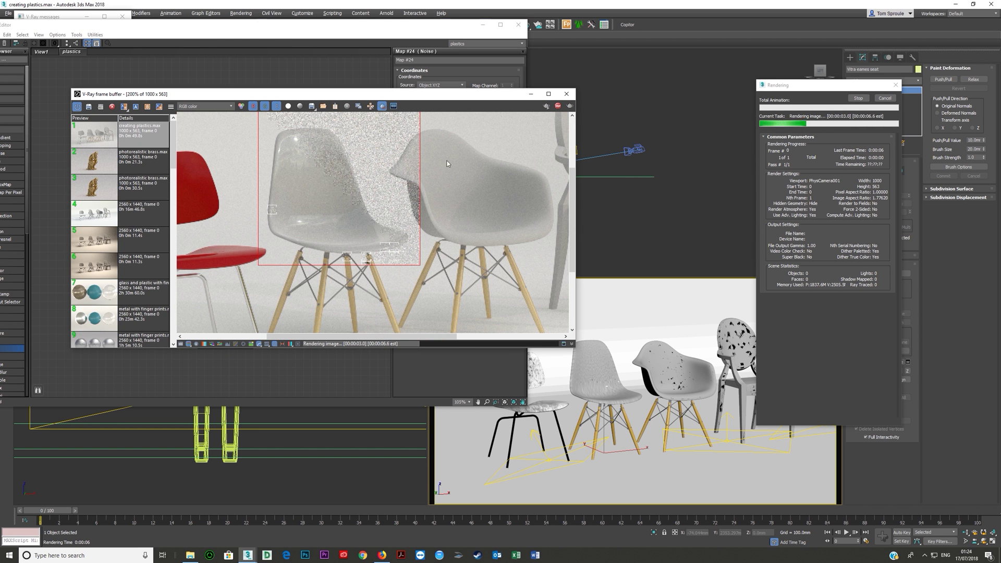
click(566, 94)
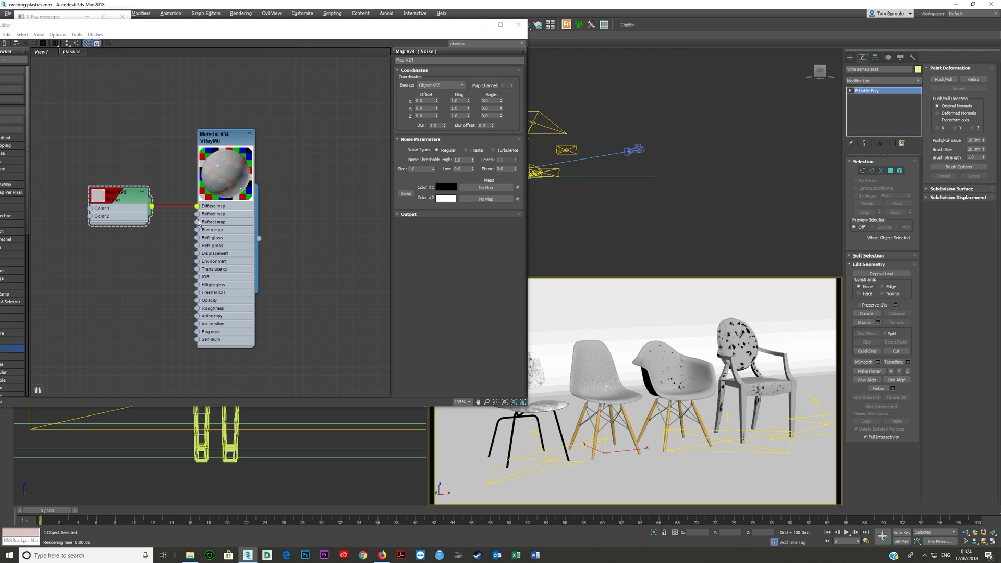
- Reconnect the Noise map from the yellow material's Diffuse map to its Bump map input and set the bump amount to 10
drag(120, 194, 128, 244)
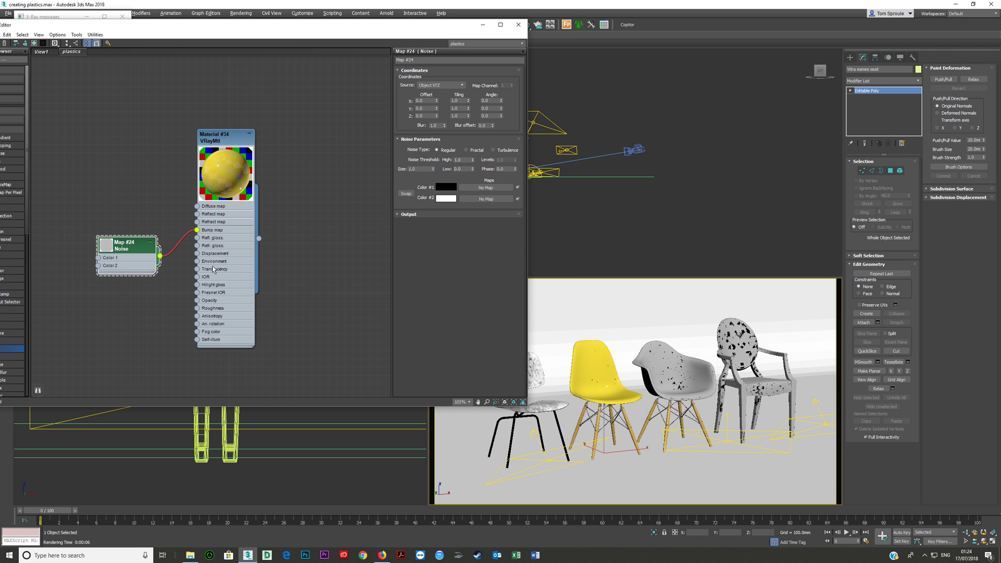
double_click(224, 137)
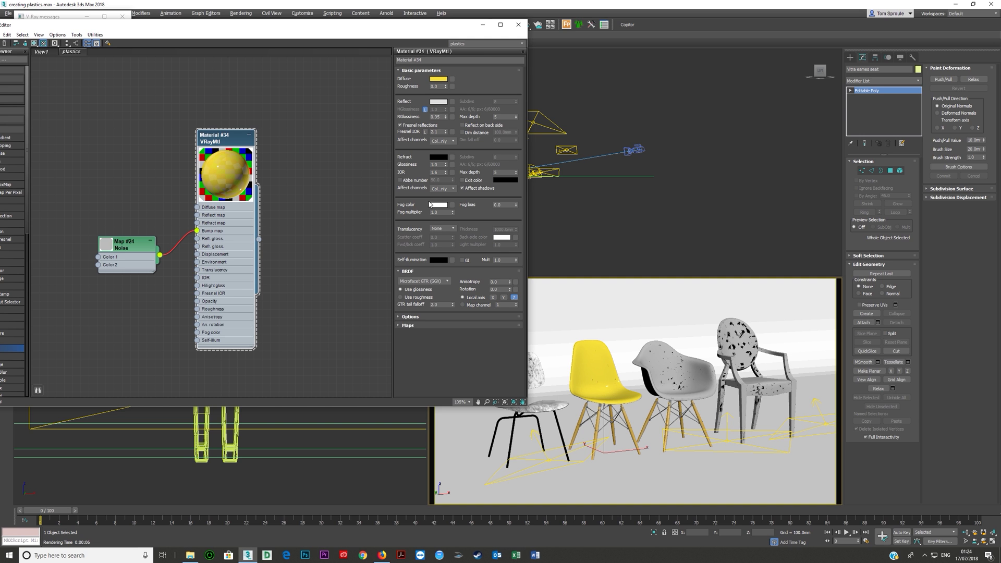
click(412, 325)
double_click(432, 369)
key(Return)
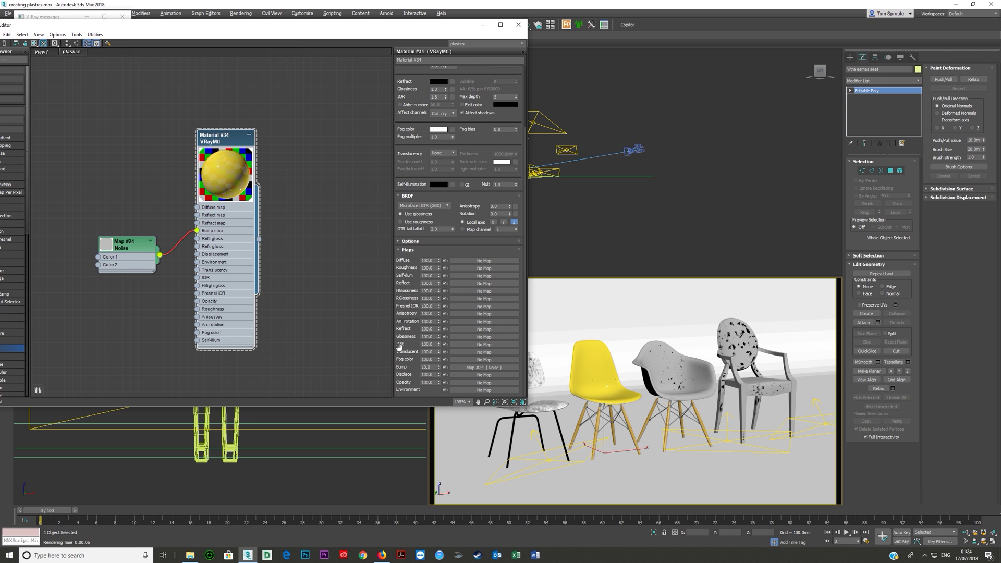
middle_drag(225, 237, 231, 237)
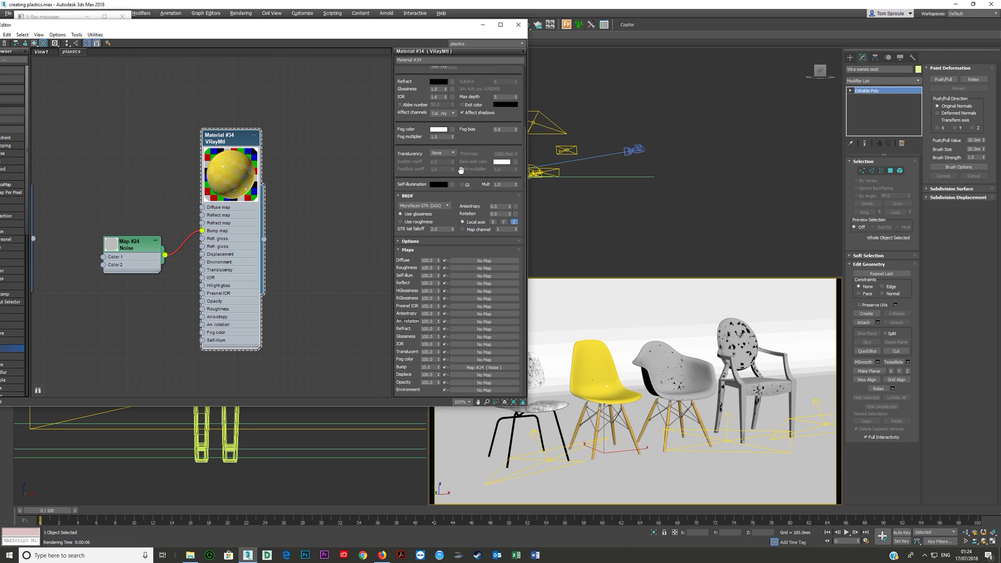
- Test render the bumped yellow chair, set the output width to 5000, and render the region again
key(shift+q)
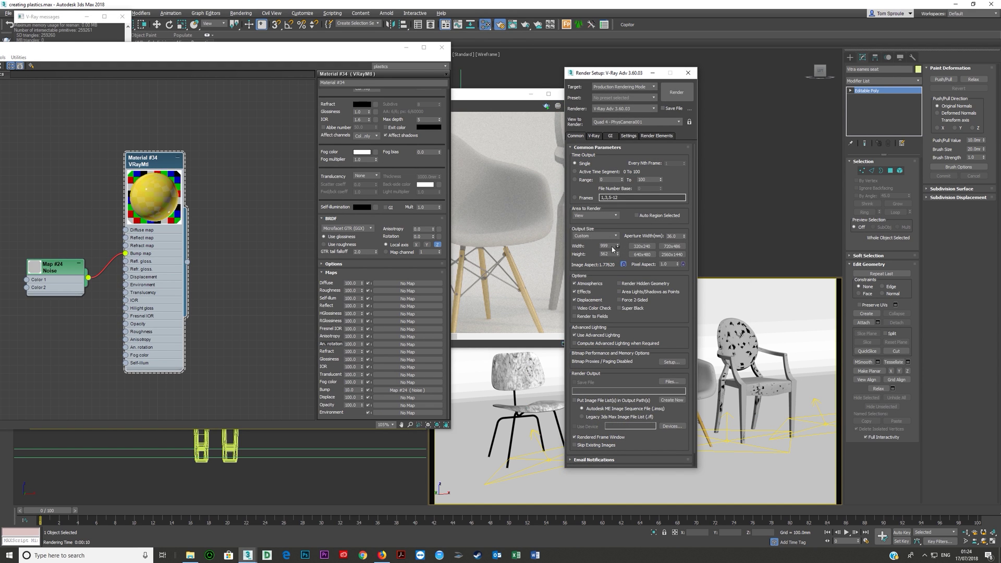
drag(612, 245, 572, 243)
text(5000)
key(Return)
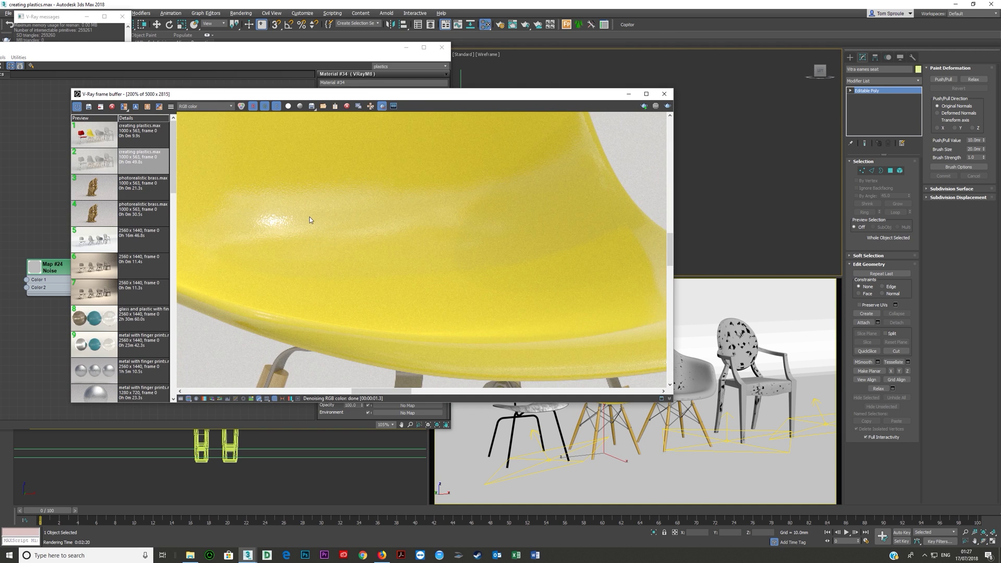
- Examine the high-resolution render of the yellow seat up close, checking the bump in the highlights and along the edges
middle_drag(310, 219, 340, 252)
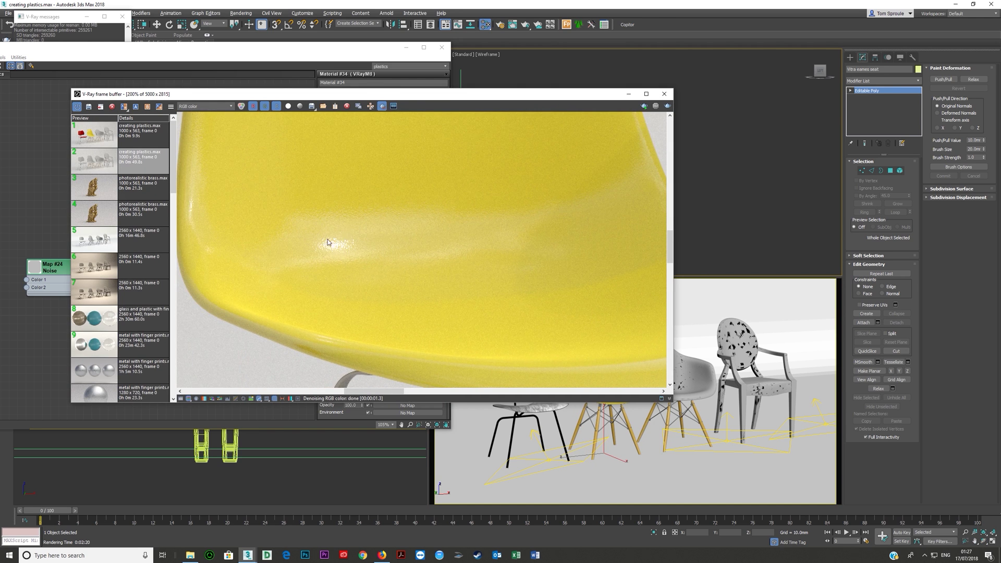
scroll(370, 239, down, 2)
scroll(340, 181, up, 1)
middle_drag(339, 126, 343, 258)
middle_drag(350, 201, 359, 234)
middle_drag(414, 319, 324, 200)
scroll(348, 261, down, 1)
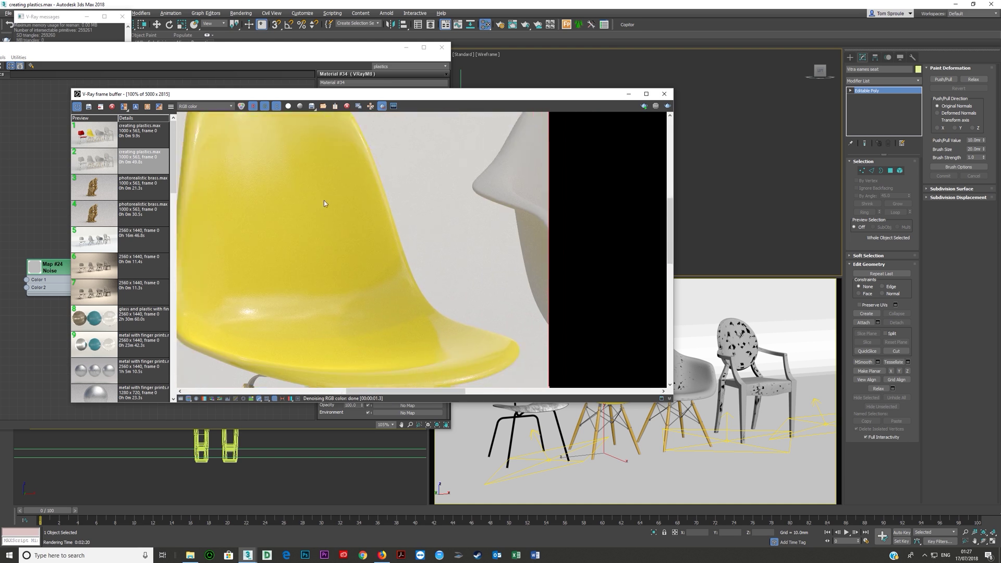
middle_drag(417, 296, 325, 223)
scroll(394, 265, up, 1)
scroll(376, 267, down, 6)
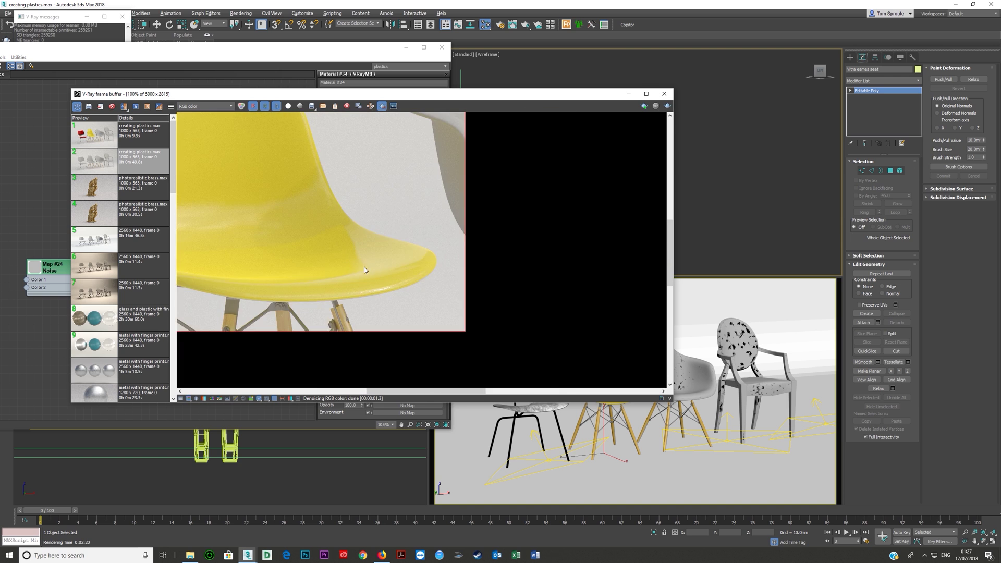
scroll(358, 239, up, 1)
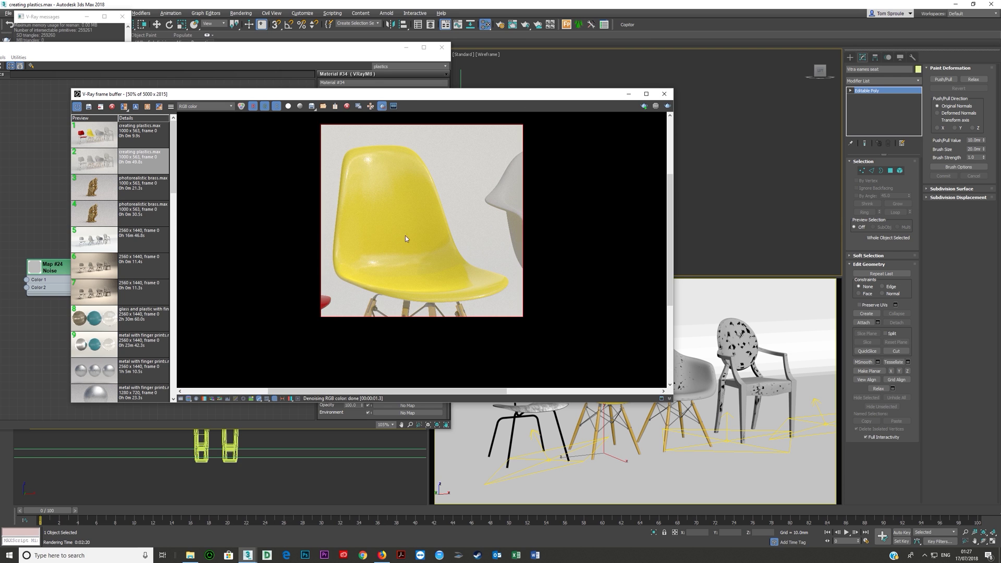
- Save the 5000-pixel render to the frame buffer history and load the earlier 1000 x 563 render of all four chairs
click(210, 107)
click(154, 122)
click(132, 137)
double_click(132, 137)
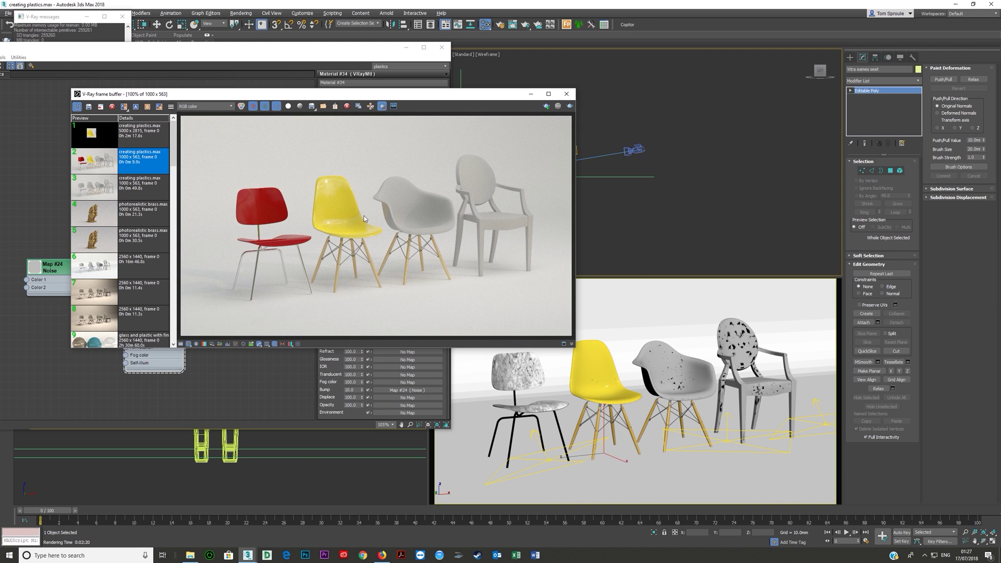
- Mark a render region around the third chair's seat and reduce the output width in the render setup
drag(366, 167, 462, 246)
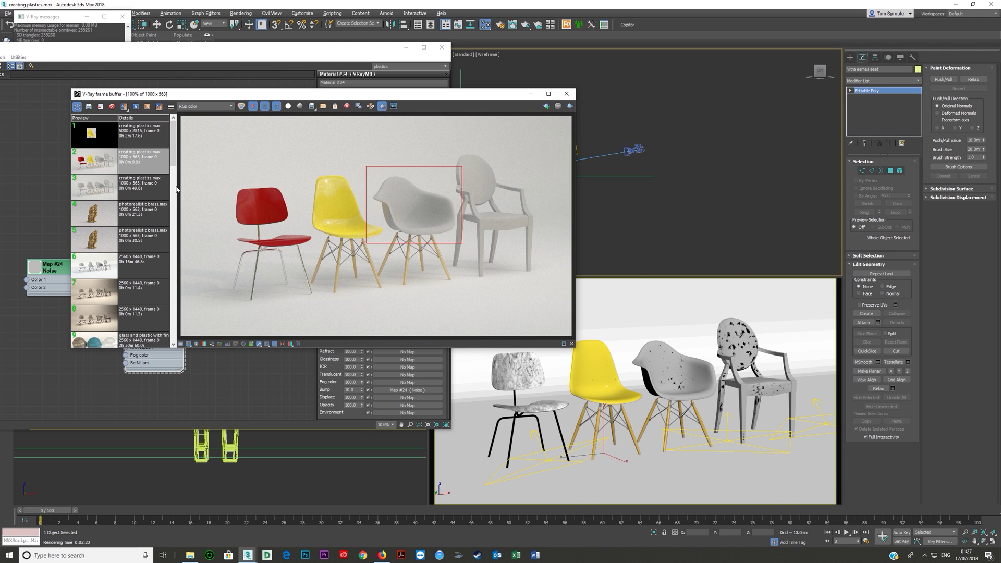
click(499, 25)
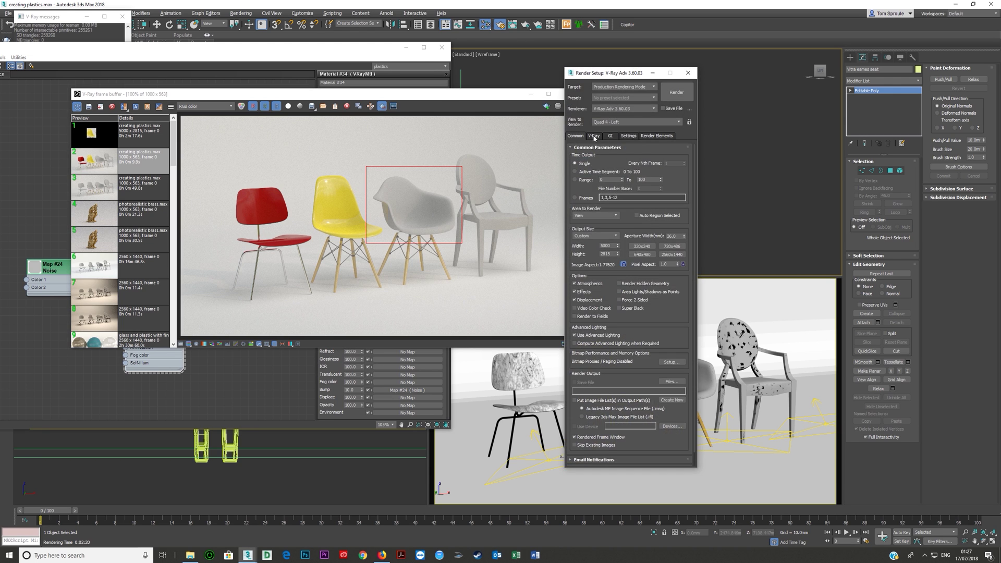
click(593, 136)
click(575, 137)
double_click(613, 246)
text(1)
key(Return)
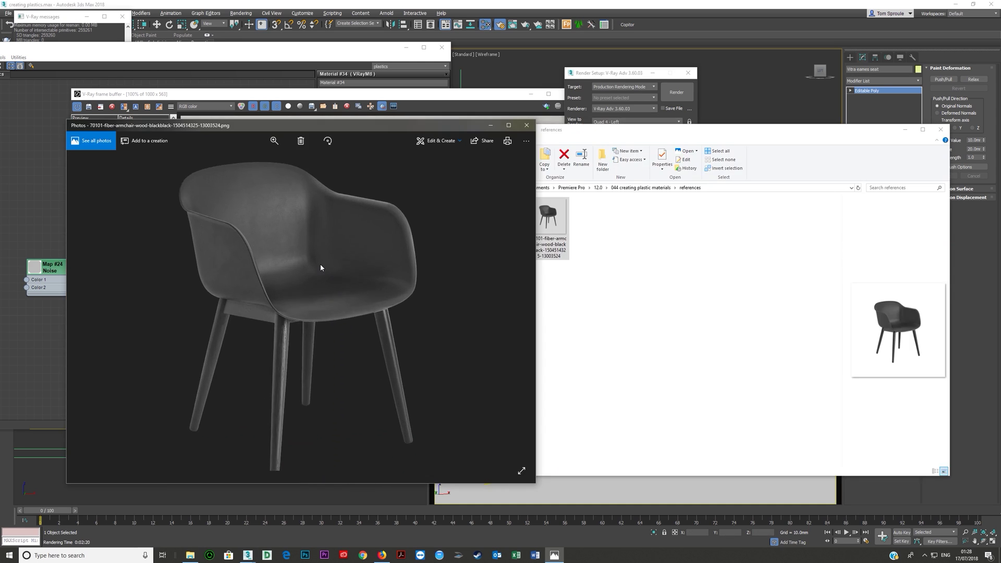
- Examine the black armchair reference photo up close and open the maps folder of the 044 creating plastic materials project
scroll(321, 265, up, 5)
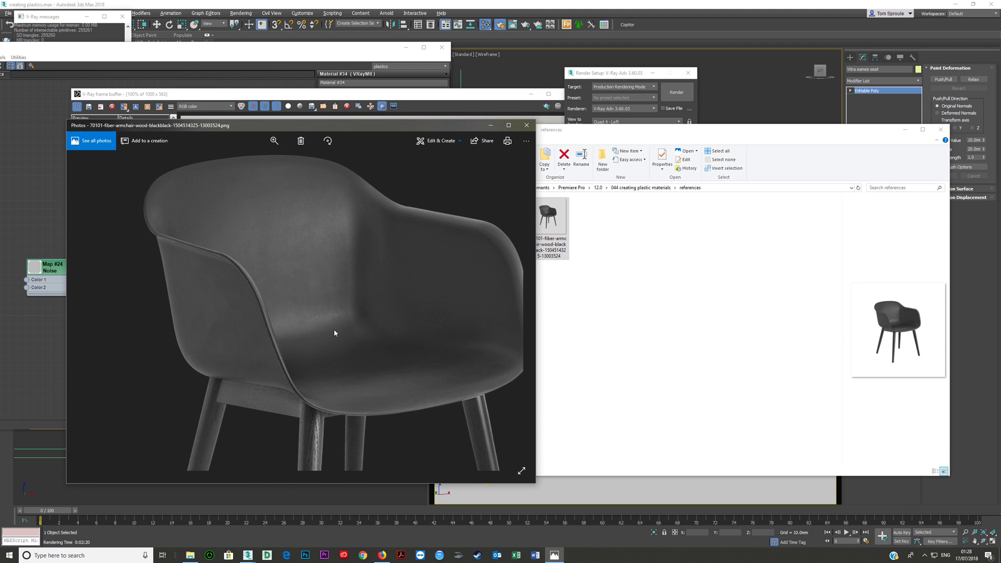
drag(315, 349, 252, 296)
drag(321, 297, 375, 292)
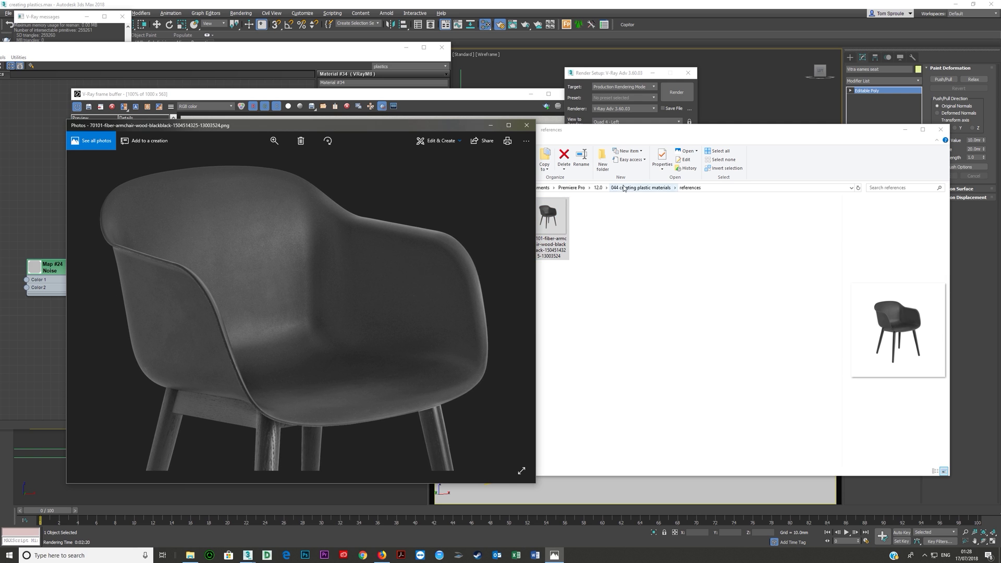
click(624, 188)
double_click(584, 244)
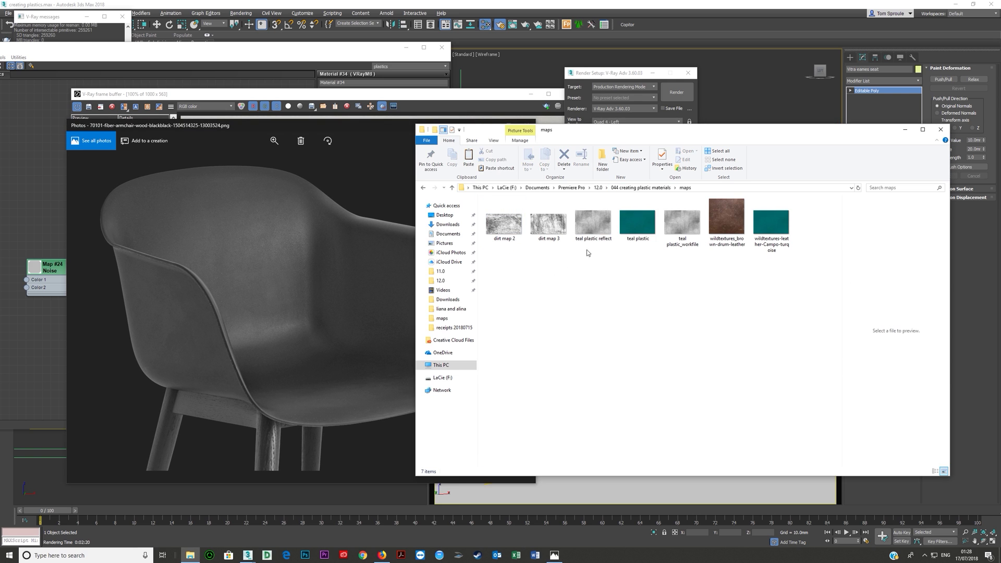
- Switch to Firefox and open the full-size Leather Texture – Campo Series – Turqoise image from Wild Textures' leather category
click(382, 555)
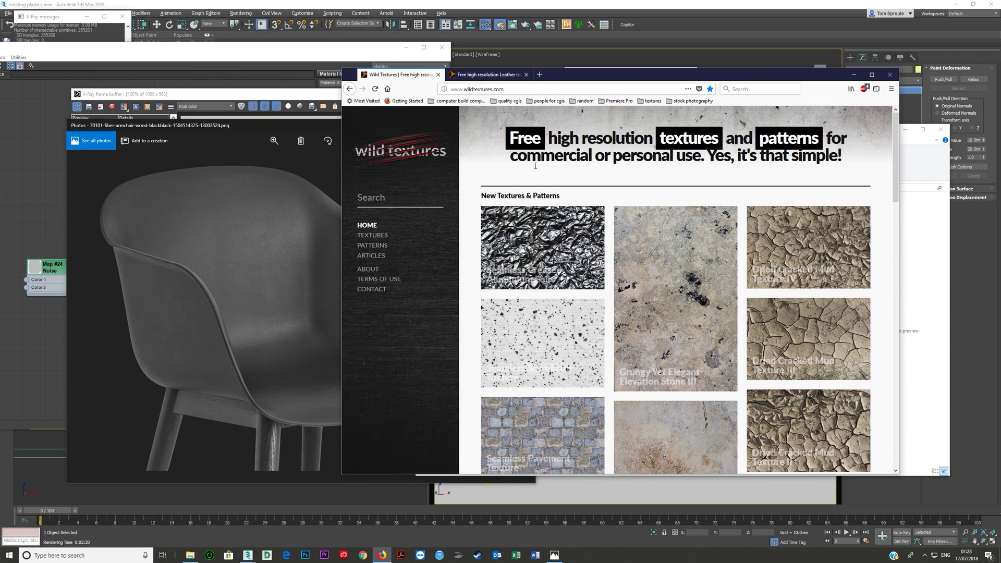
click(488, 74)
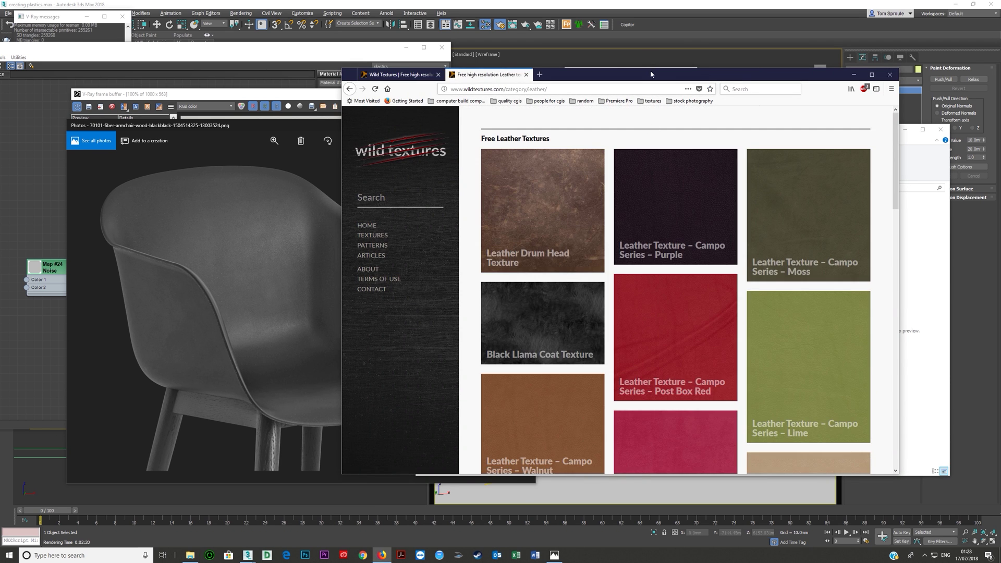
drag(650, 70, 588, 36)
scroll(587, 249, down, 8)
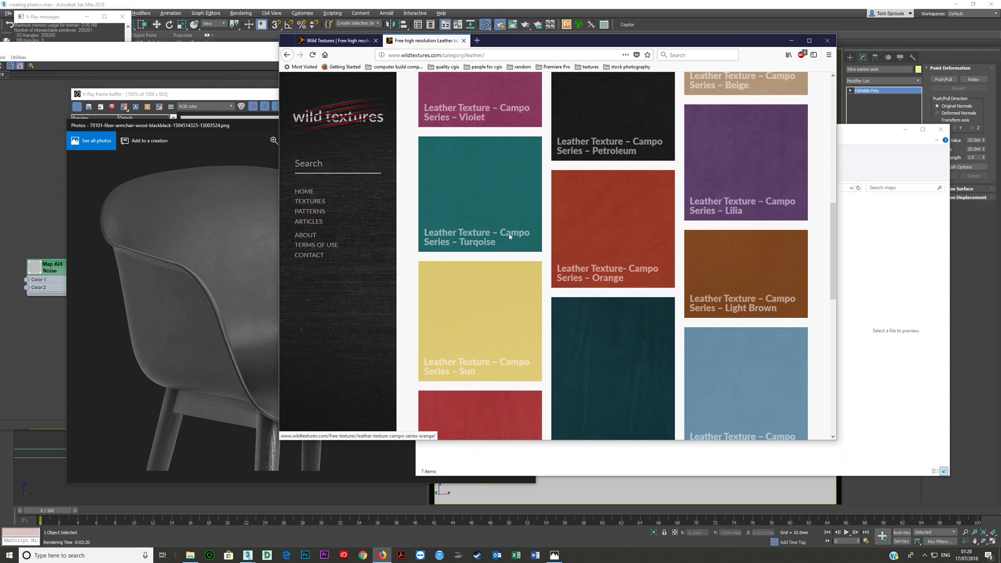
click(502, 218)
scroll(598, 283, down, 5)
scroll(594, 295, down, 4)
click(605, 284)
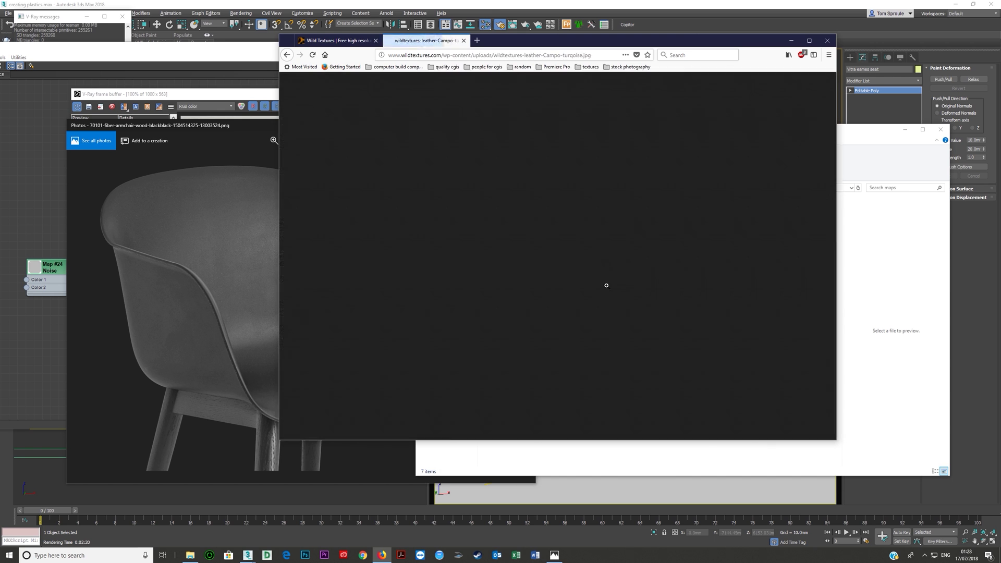
- Examine the turquoise leather texture at full size and fitted to the window, and place the browser beside the reference photo
click(541, 256)
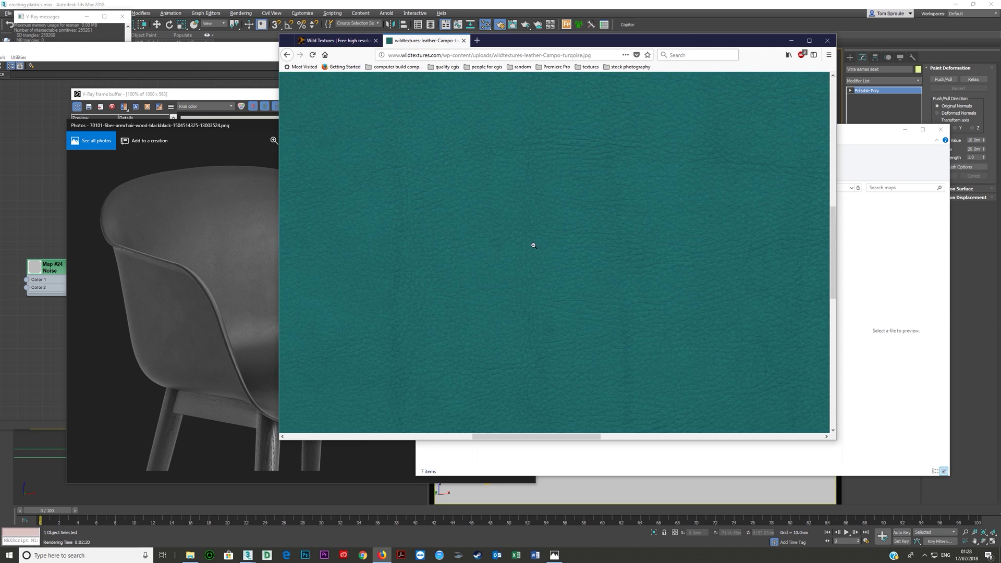
click(558, 256)
click(553, 230)
click(551, 236)
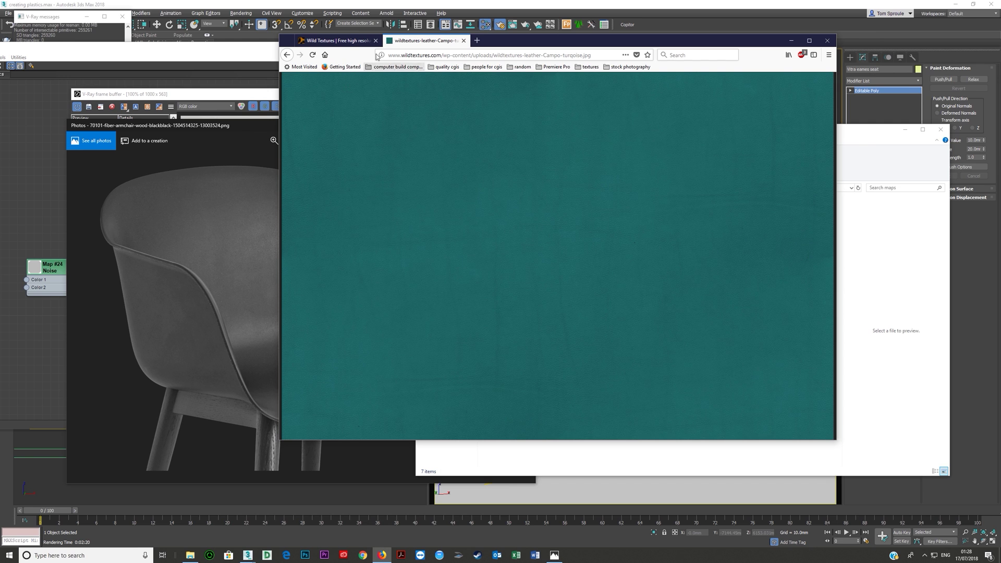
drag(503, 39, 622, 64)
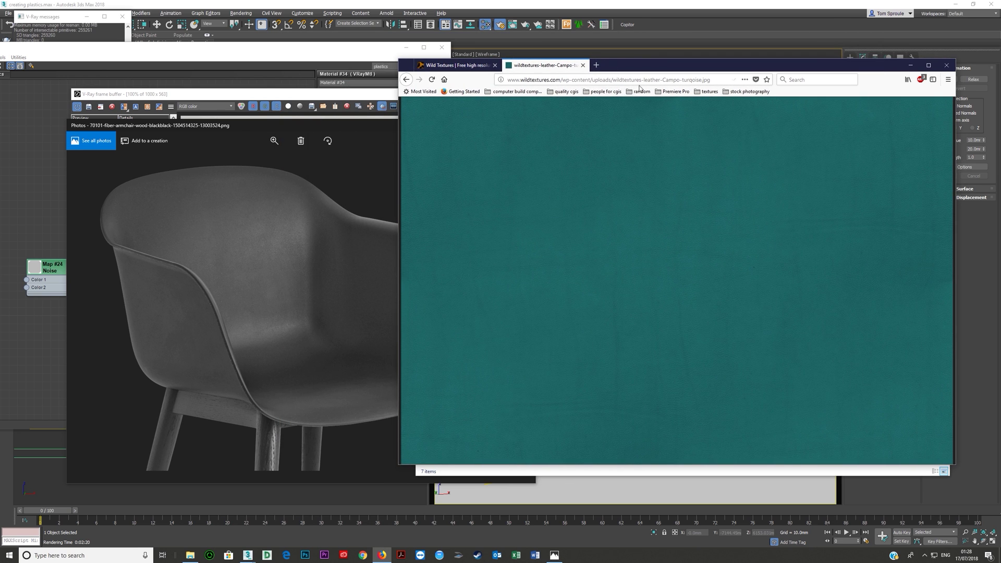
- Move the browser aside, switch to Photoshop with teal plastic_workfile.tif, and duplicate the Background layer
drag(674, 67, 654, 72)
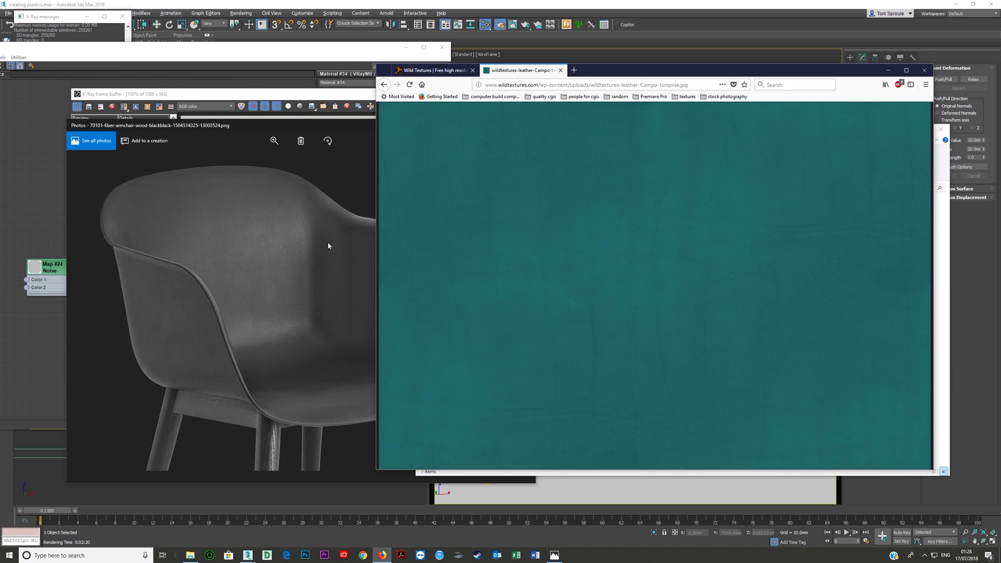
drag(629, 72, 395, 44)
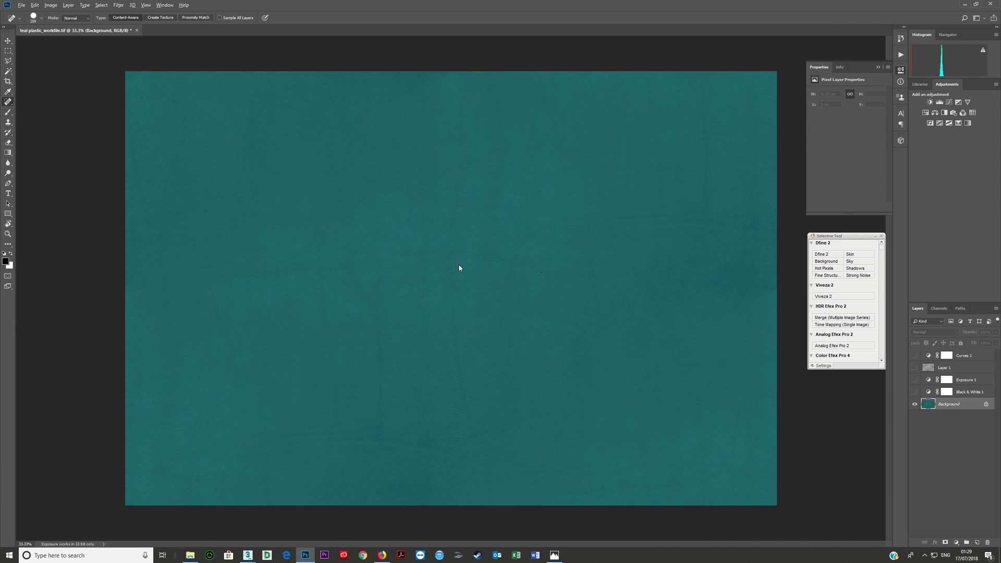
alt+scroll(459, 268, up, 3)
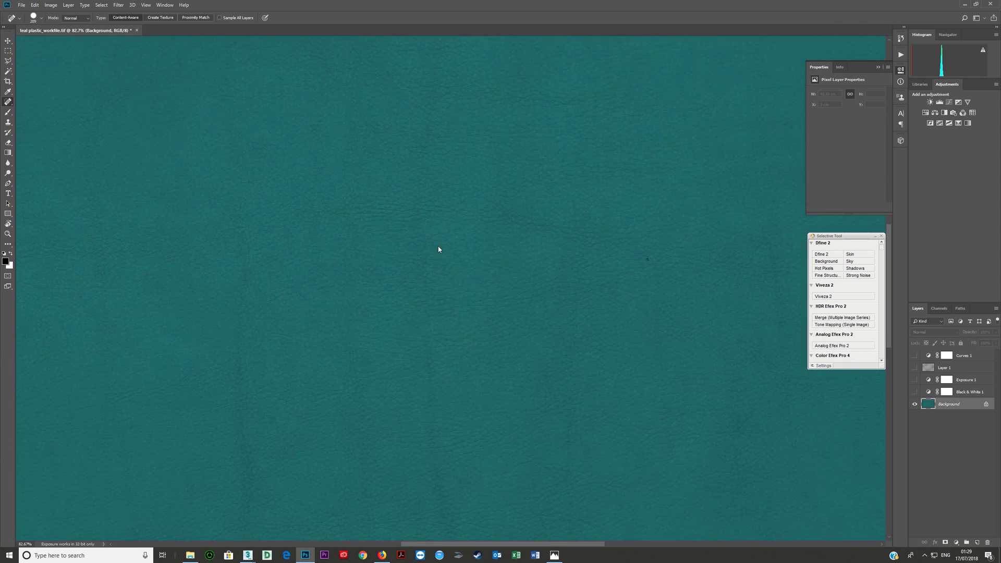
key(ctrl+j)
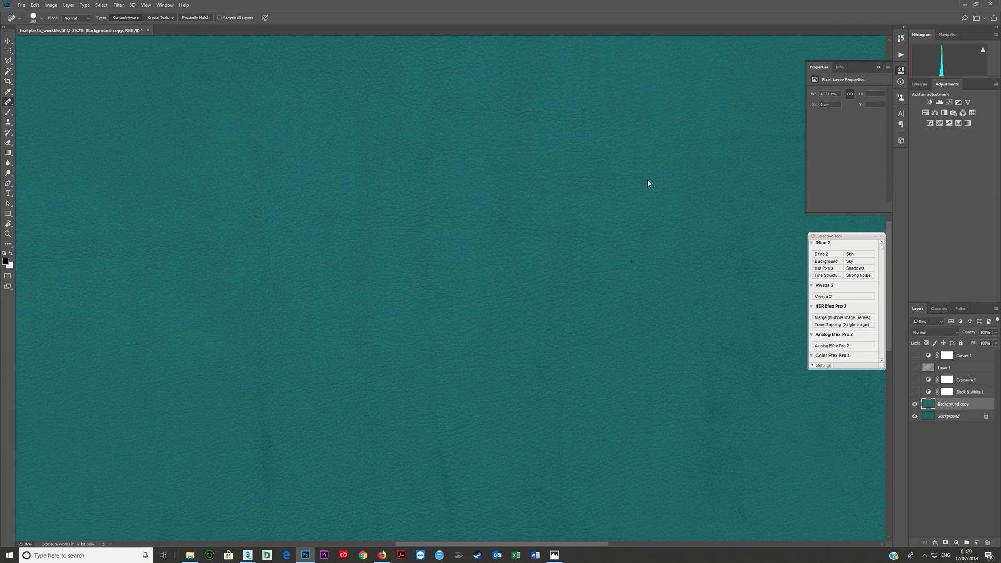
- Apply a Gaussian Blur with a radius of 6 pixels to the duplicated Background layer, checking the preview across the texture
click(118, 5)
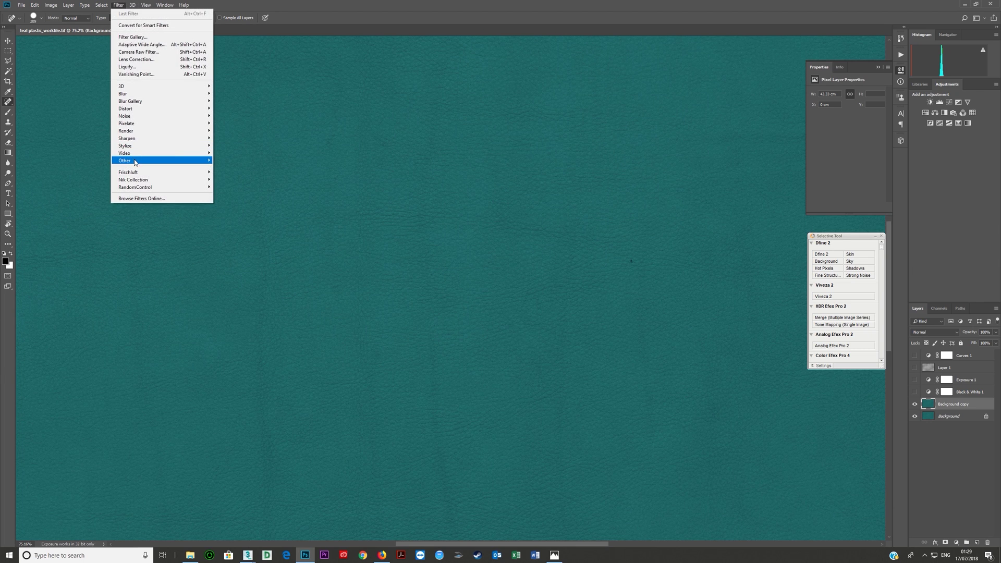
mouse_move(211, 162)
mouse_move(149, 93)
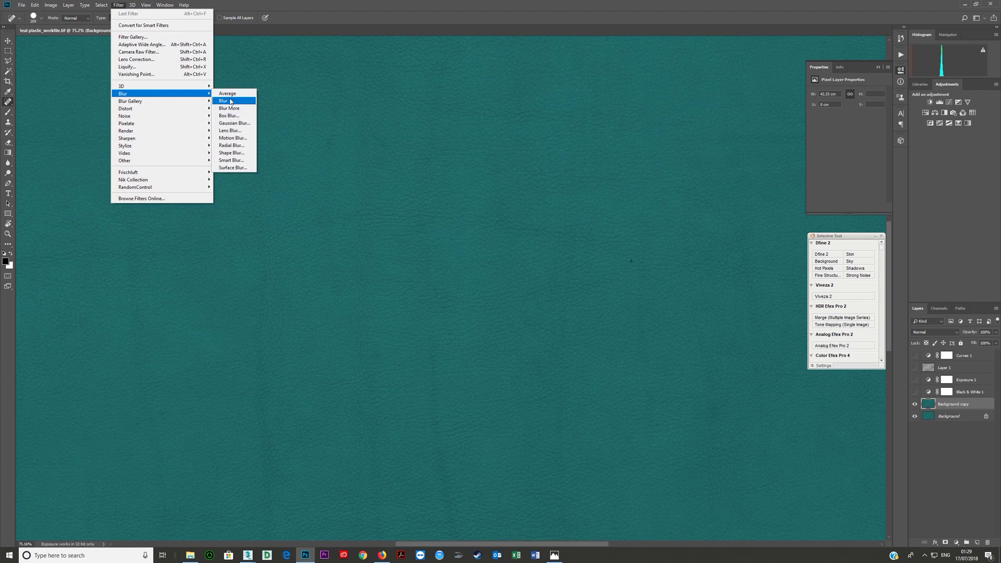
click(230, 123)
text(1)
mouse_move(450, 217)
mouse_down()
mouse_move(459, 219)
mouse_move(449, 209)
mouse_up()
key(Tab)
click(451, 206)
drag(465, 216, 468, 216)
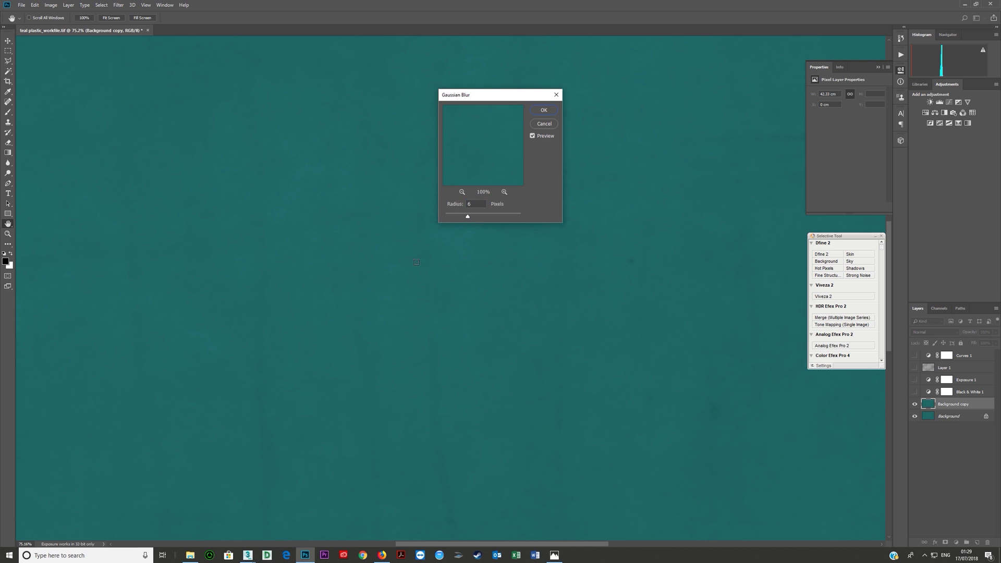
alt+scroll(401, 239, down, 11)
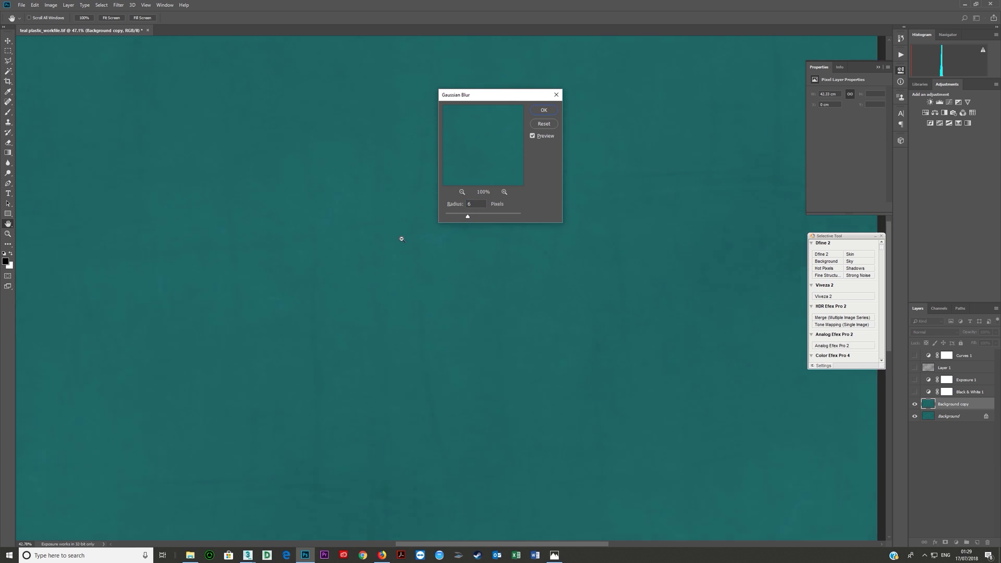
alt+scroll(401, 239, up, 4)
alt+scroll(409, 245, down, 1)
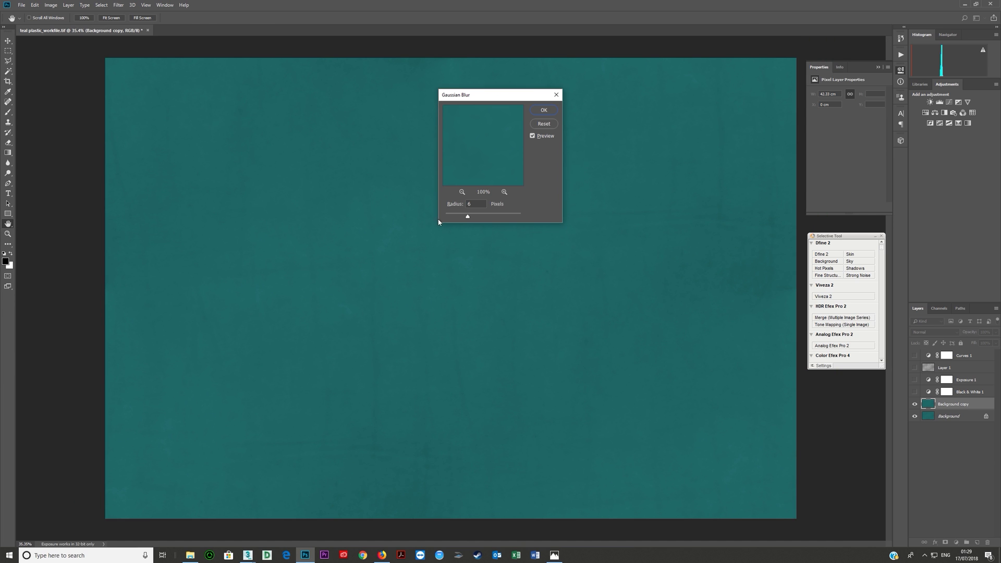
click(543, 110)
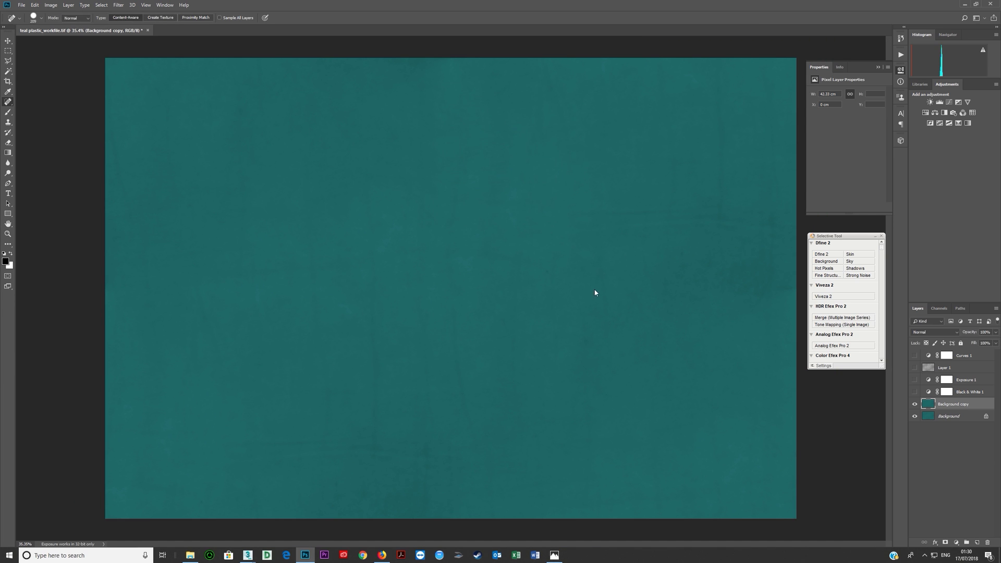
- Hide the blurred Background copy and turn on the Black & White 1 and Exposure 1 adjustment layers
click(915, 406)
click(943, 416)
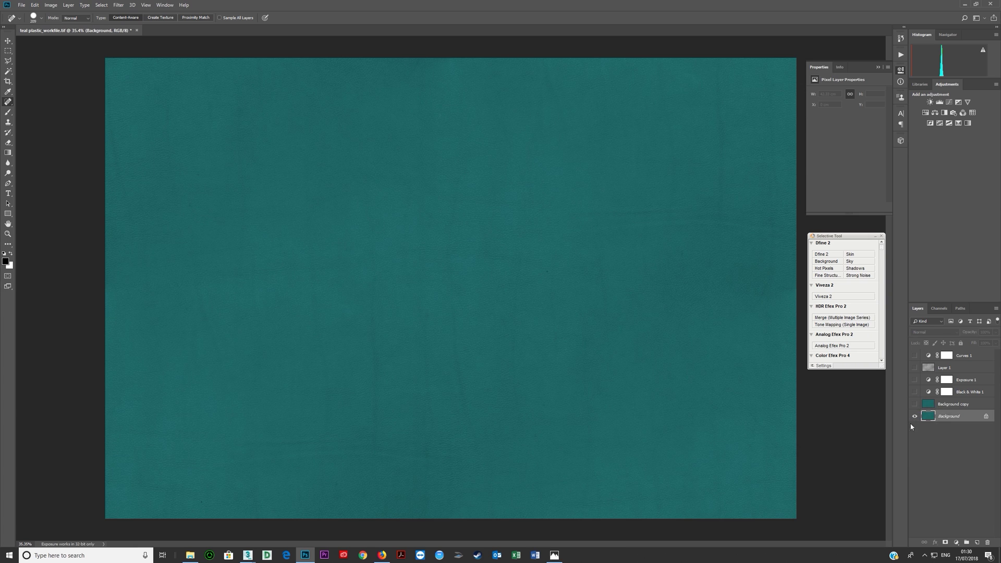
click(928, 392)
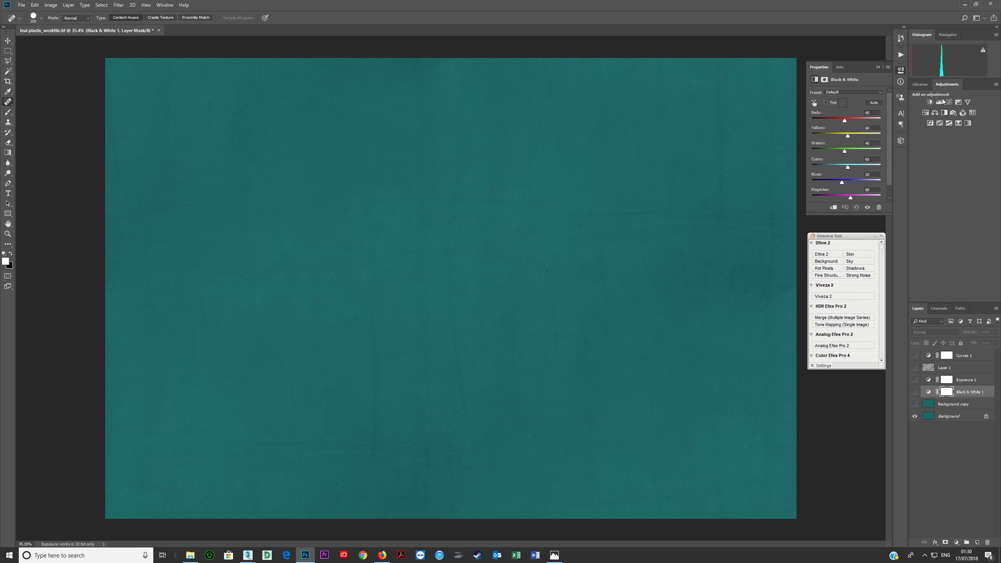
click(914, 393)
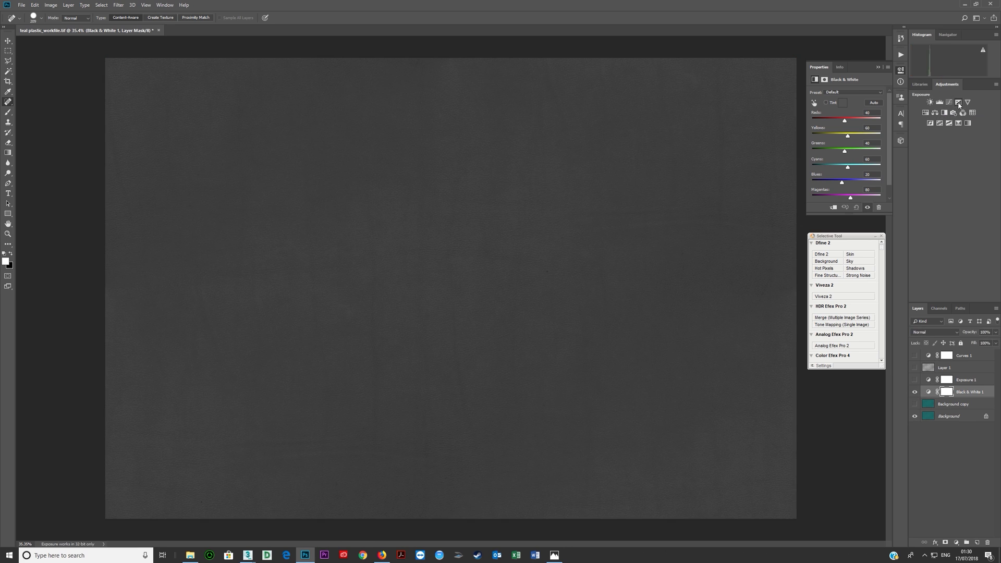
click(953, 113)
click(987, 542)
click(987, 543)
click(915, 380)
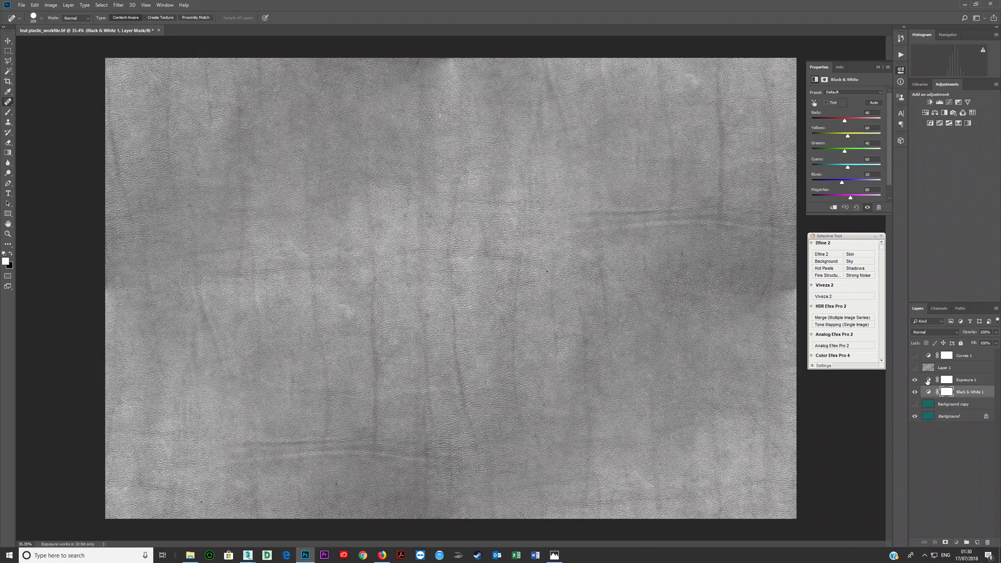
- Fine-tune the Exposure 1 layer's gamma correction to 0.27 and inspect the grey leather texture up close
click(928, 381)
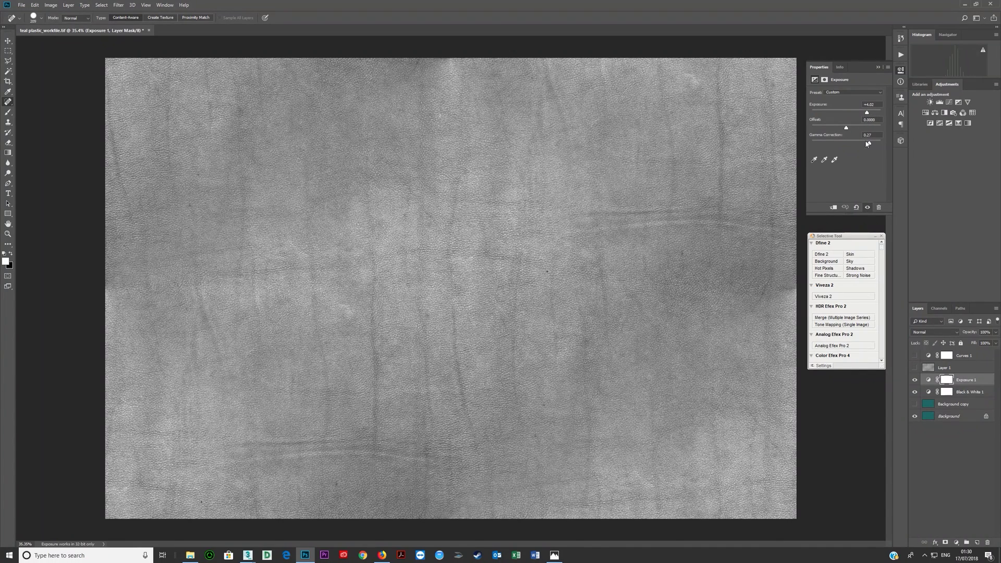
mouse_move(870, 143)
mouse_down()
mouse_move(847, 145)
mouse_move(871, 146)
mouse_up()
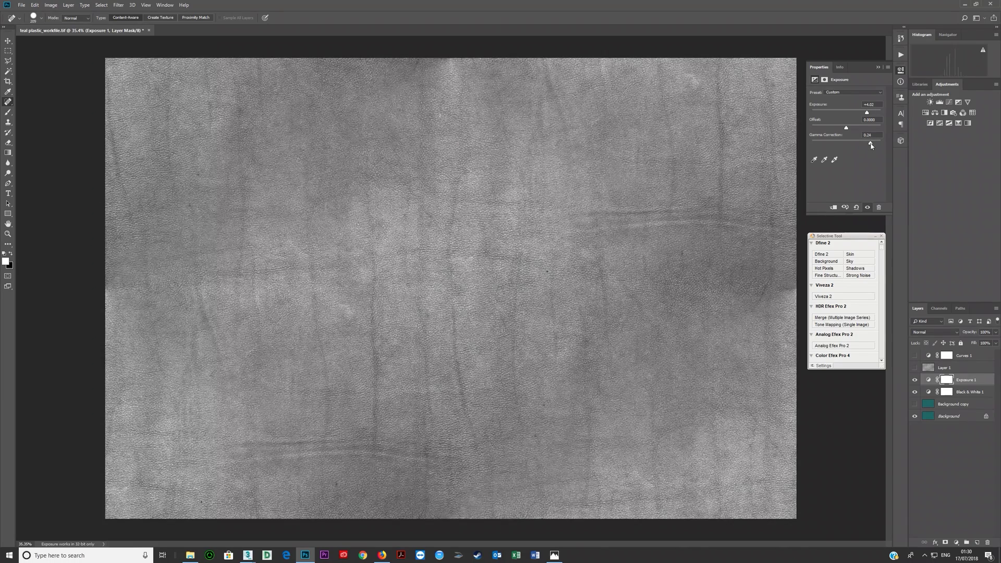
drag(871, 146, 868, 116)
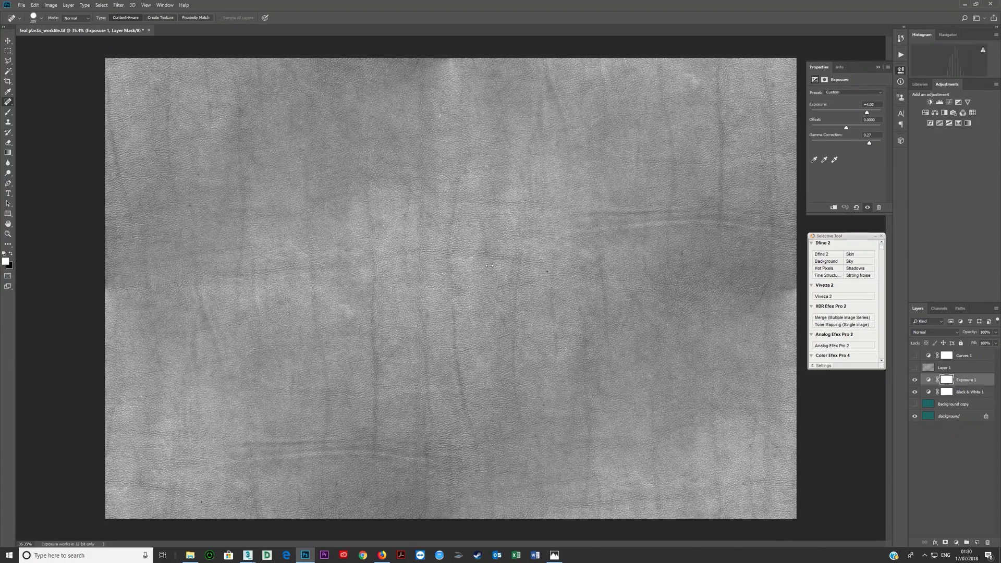
alt+scroll(480, 270, down, 3)
alt+scroll(470, 260, up, 9)
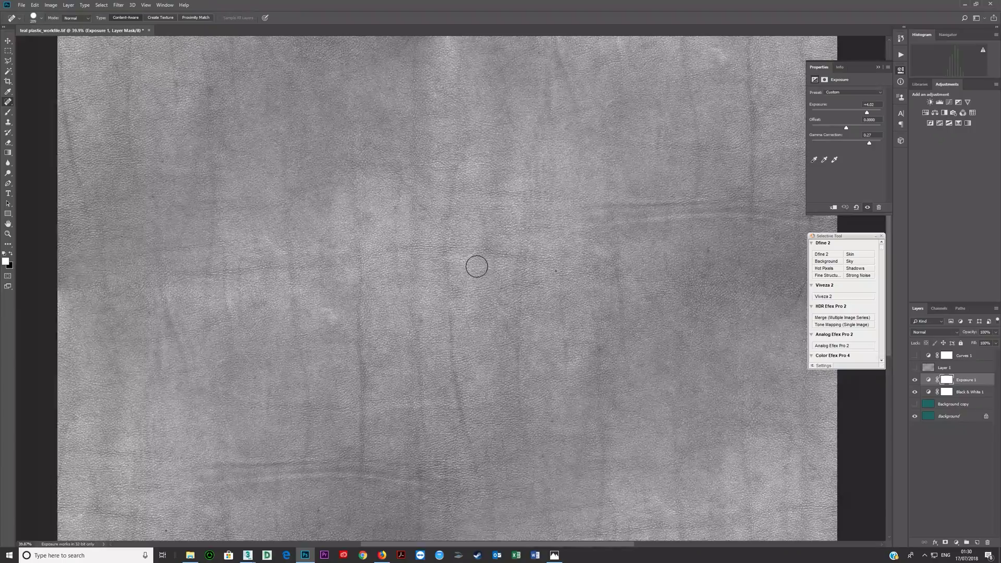
alt+scroll(681, 327, down, 2)
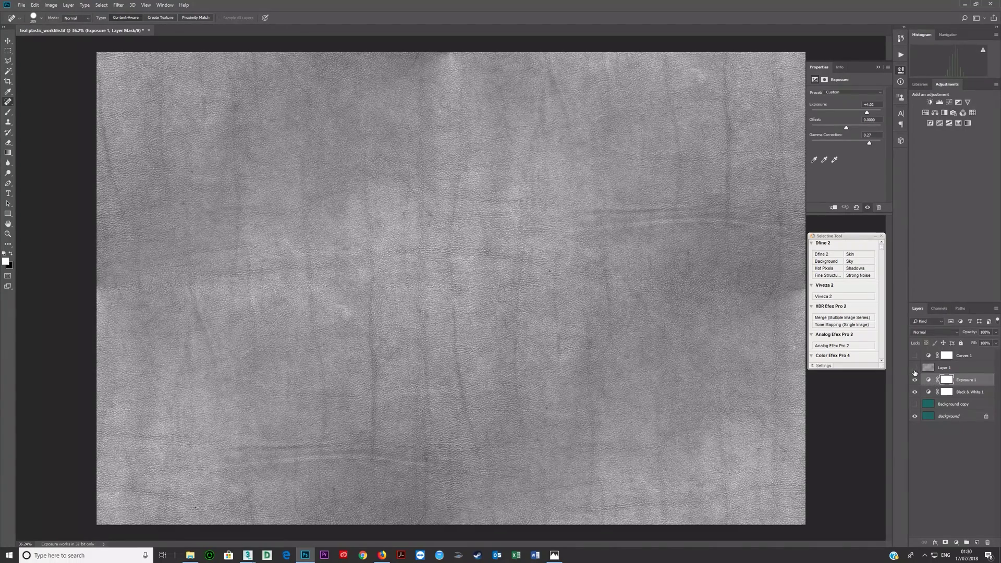
- Stamp the visible layers into a new layer above Exposure 1 and soften it with a Gaussian Blur
key(ctrl+shift+alt+e)
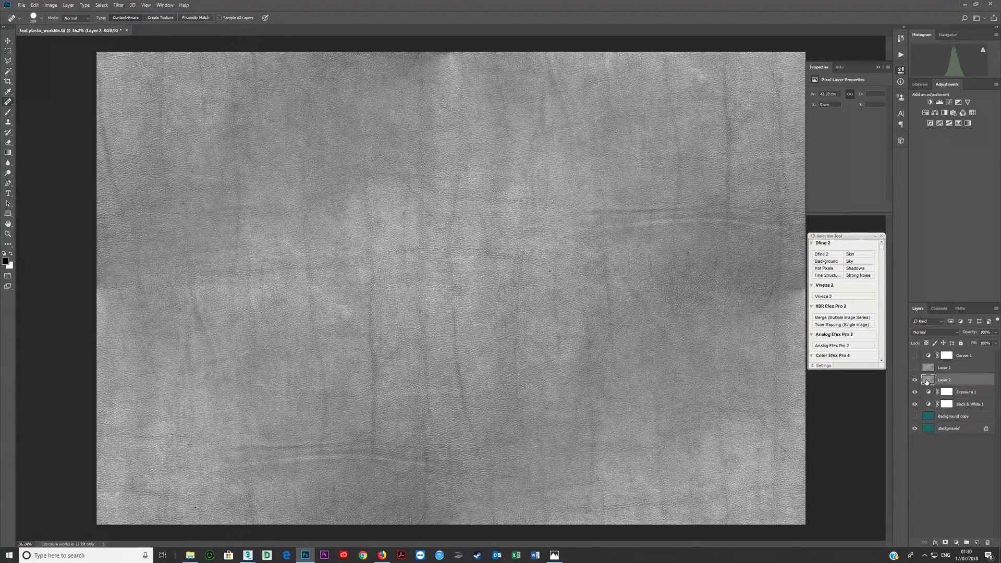
click(118, 5)
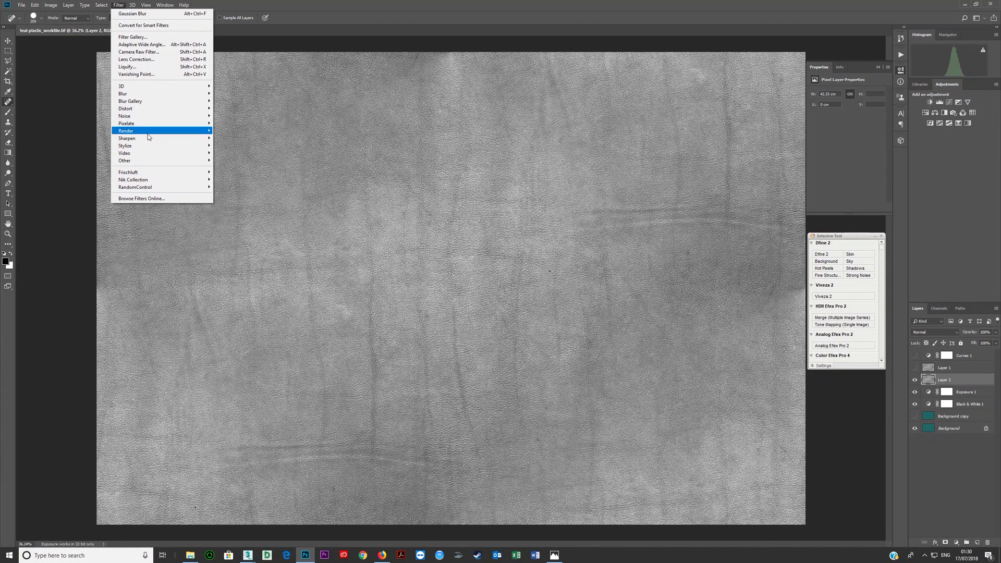
mouse_move(145, 98)
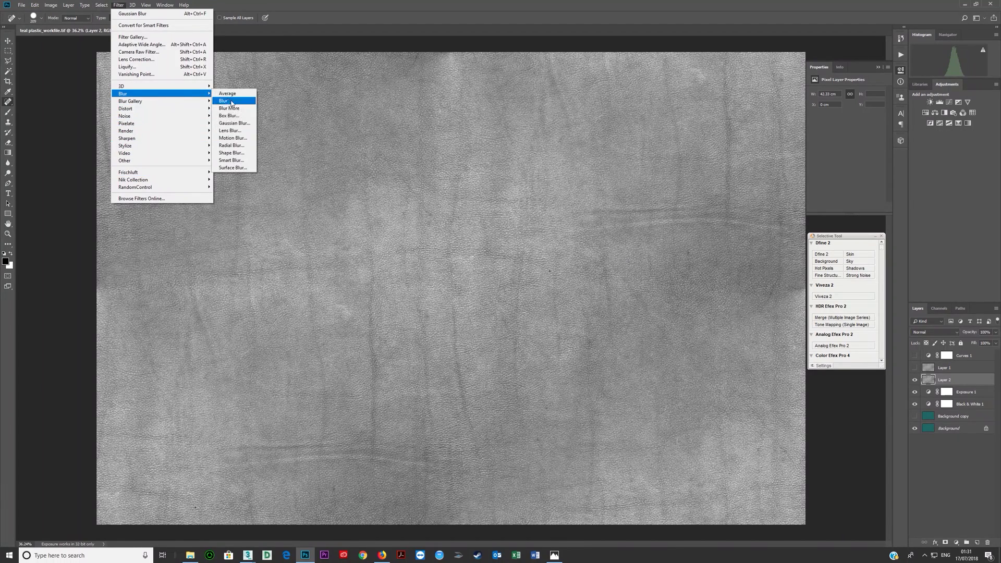
click(233, 125)
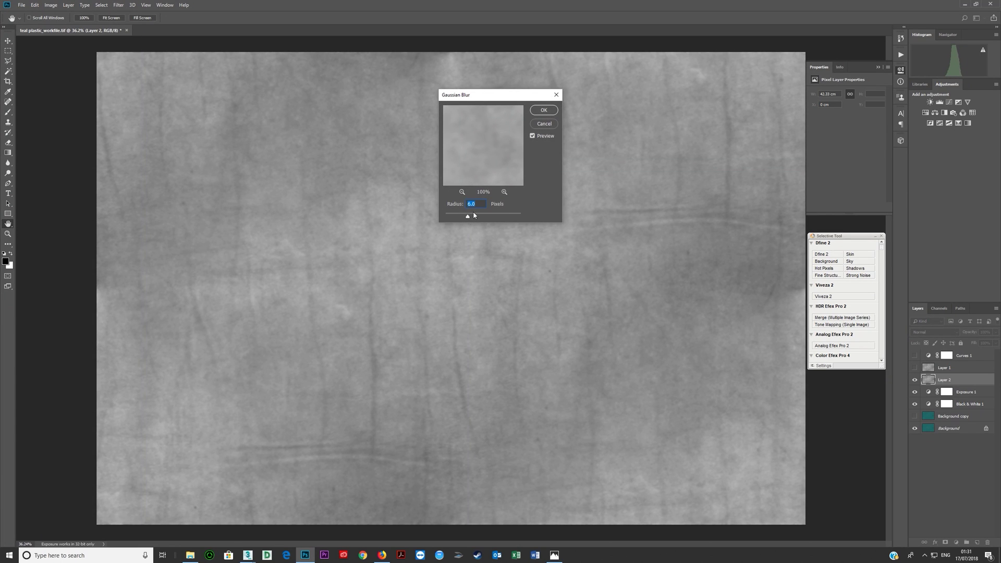
drag(467, 213, 469, 213)
click(472, 204)
key(Tab)
click(542, 110)
- Turn on the Curves 1 adjustment layer, review its contrast curve, and compare the texture with and without it
click(914, 355)
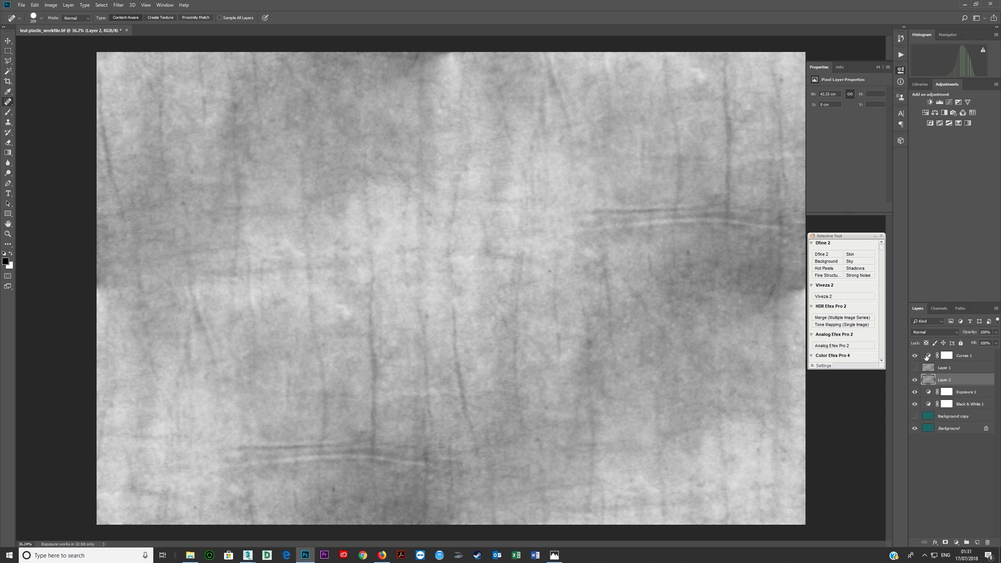
click(927, 356)
drag(848, 144, 860, 120)
click(928, 356)
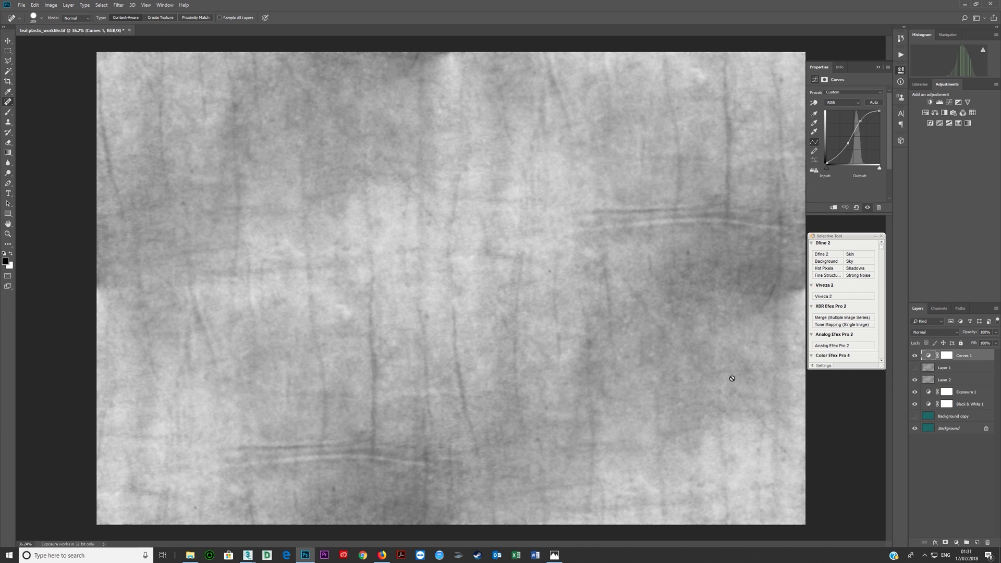
click(914, 357)
click(913, 358)
click(946, 370)
click(945, 380)
- Switch to 3ds Max, close the render setup, select the third chair's seat, and bring the whole Slate Material Editor into view
key(alt+Tab)
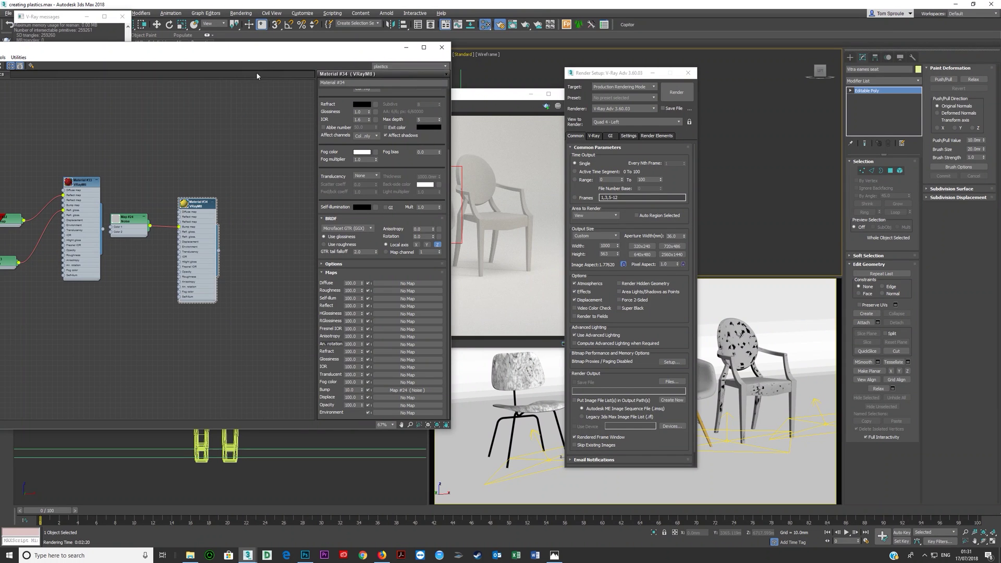
click(688, 72)
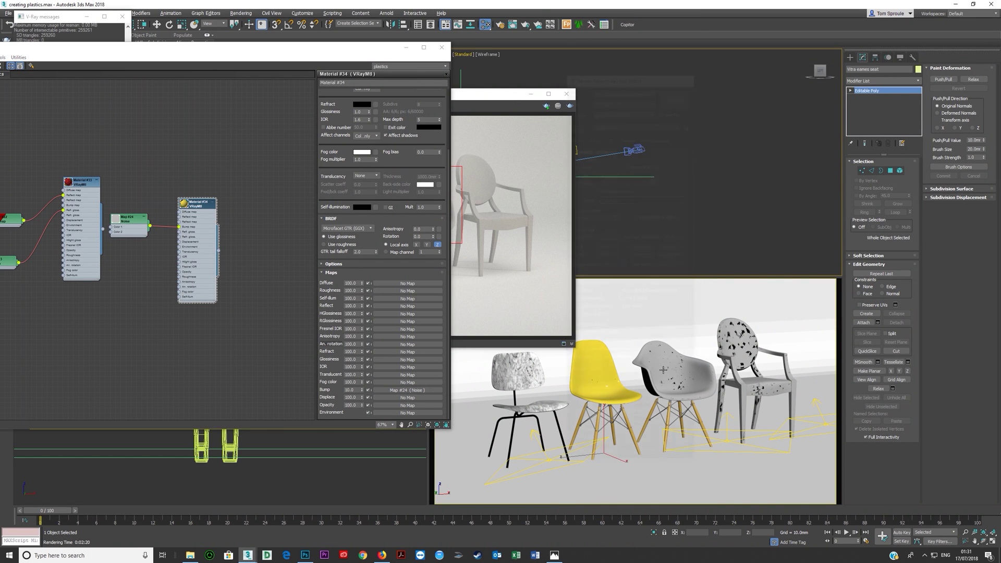
click(667, 370)
drag(246, 51, 444, 49)
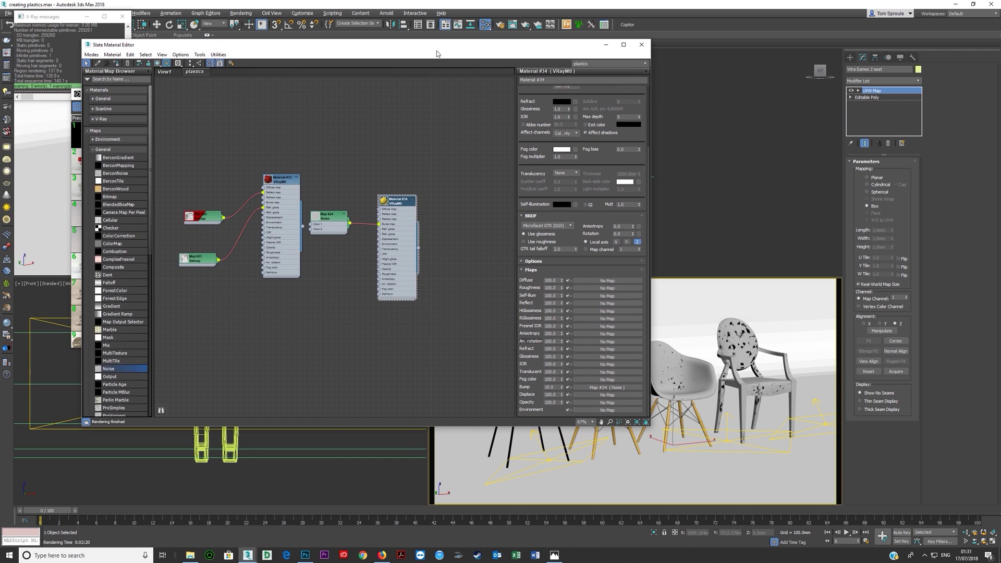
- Add a new VRayMtl beside the yellow plastic material in the plastics view
click(103, 149)
click(101, 119)
double_click(110, 213)
drag(330, 245, 491, 241)
middle_drag(387, 243, 179, 272)
drag(286, 270, 329, 259)
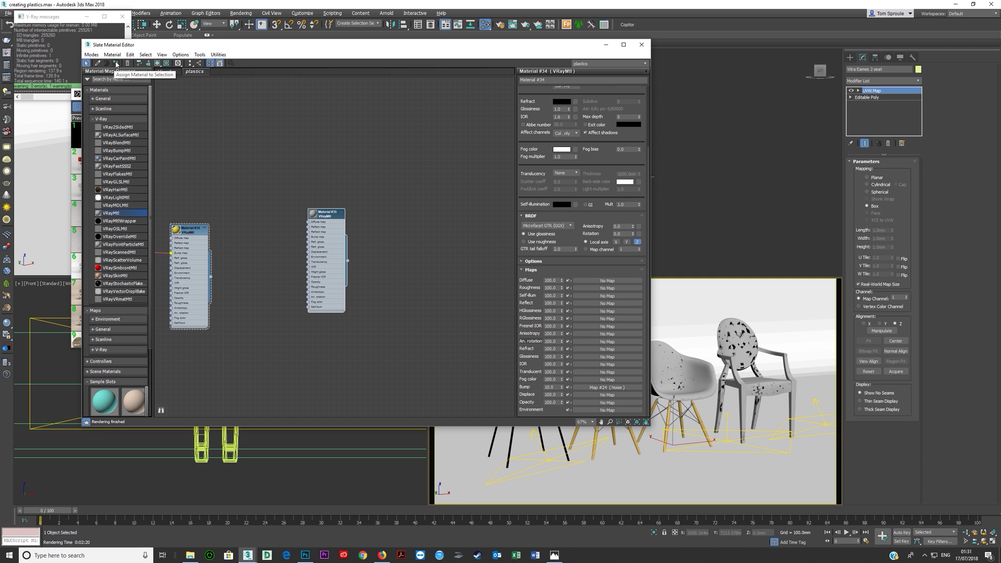
scroll(287, 228, up, 3)
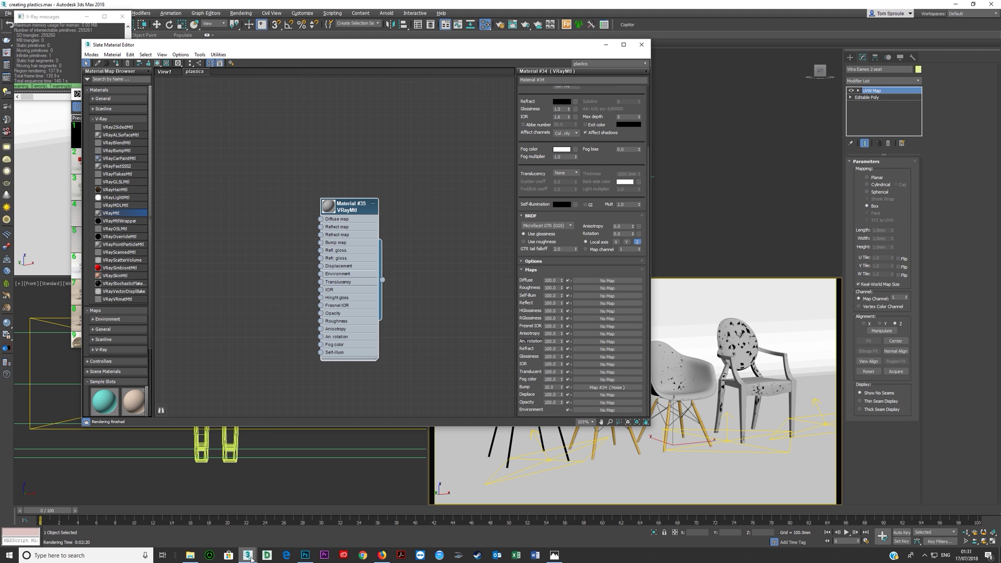
- Bring the teal plastic image from the maps folder into the plastics view and connect it to the new VRayMtl's Diffuse map
click(191, 555)
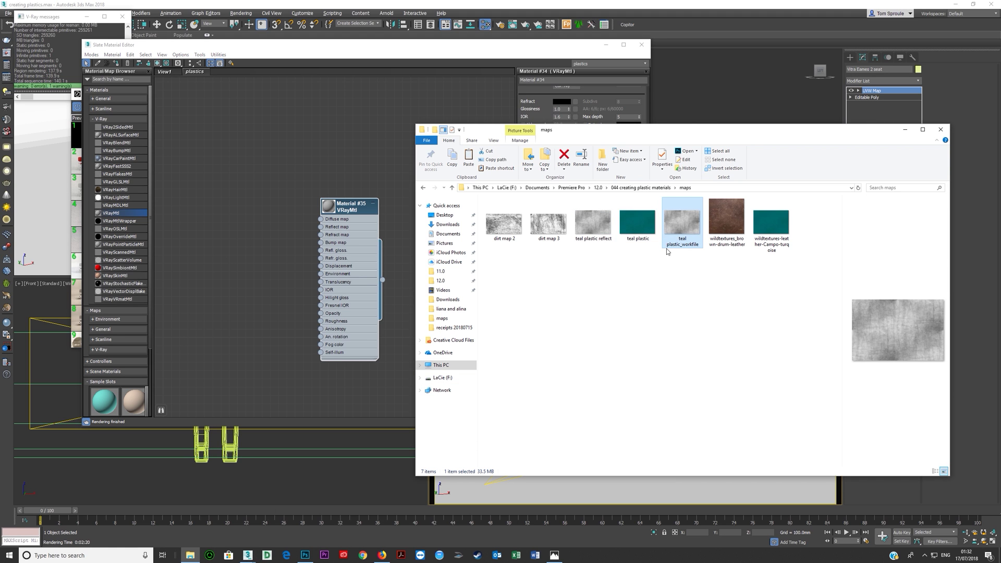
click(628, 228)
drag(628, 230, 181, 345)
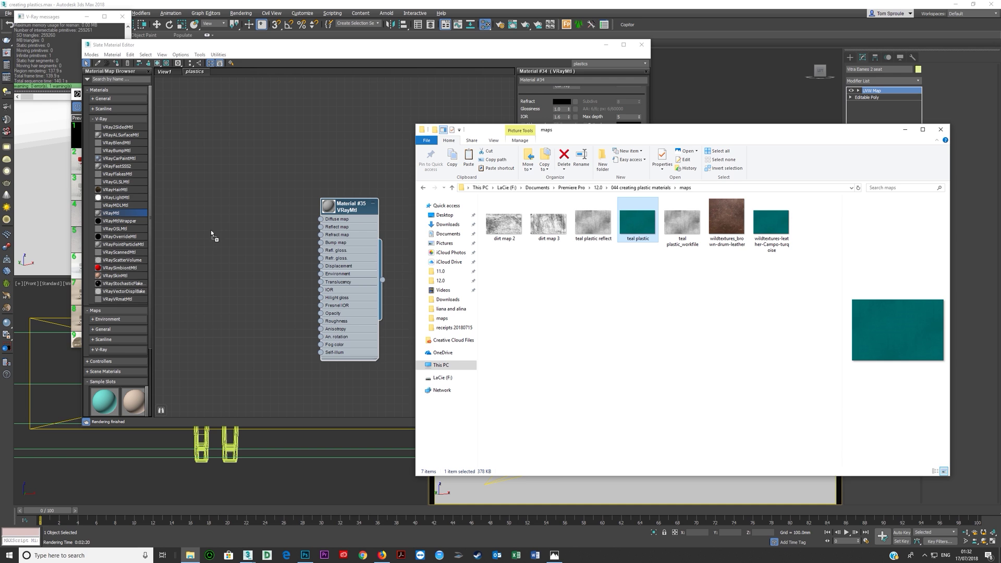
drag(211, 230, 206, 224)
click(243, 259)
drag(267, 234, 320, 219)
- Show the new teal VRayMtl shaded in the viewport and isolate the third chair's seat
click(673, 376)
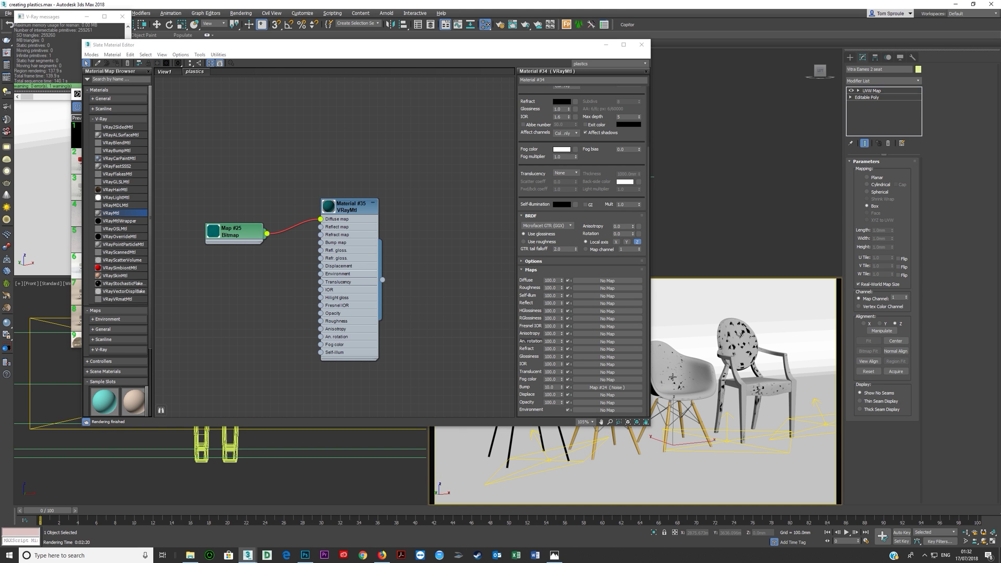
click(326, 269)
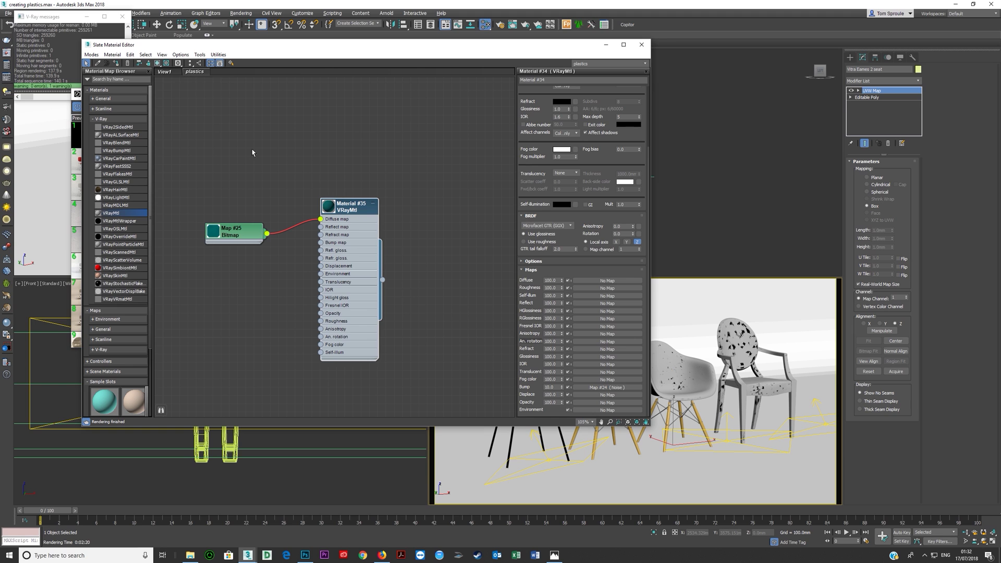
click(157, 64)
click(167, 64)
click(680, 367)
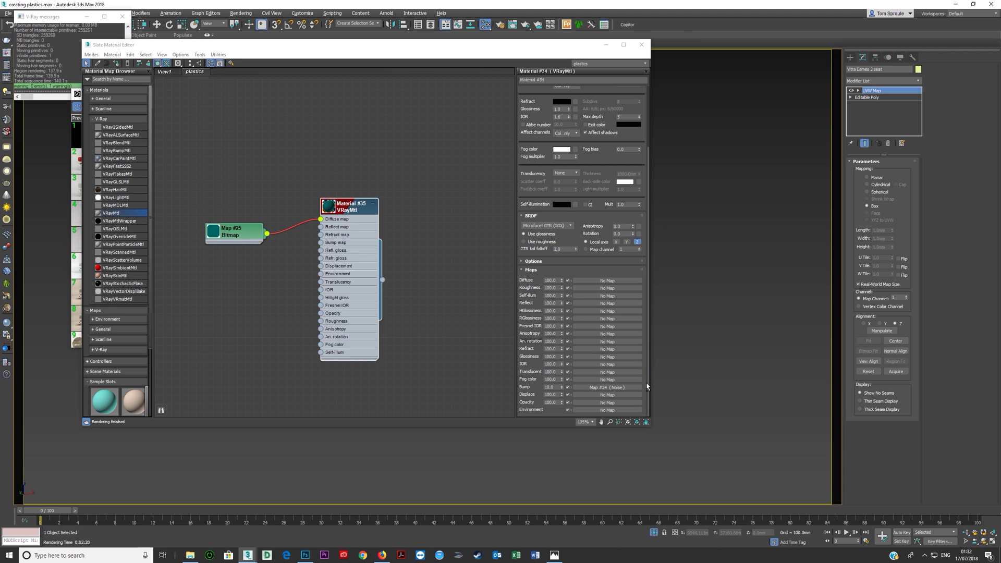
- Clear the material editor and render windows, restore the four-viewport layout, and frame the third chair's seat in the perspective view
click(641, 45)
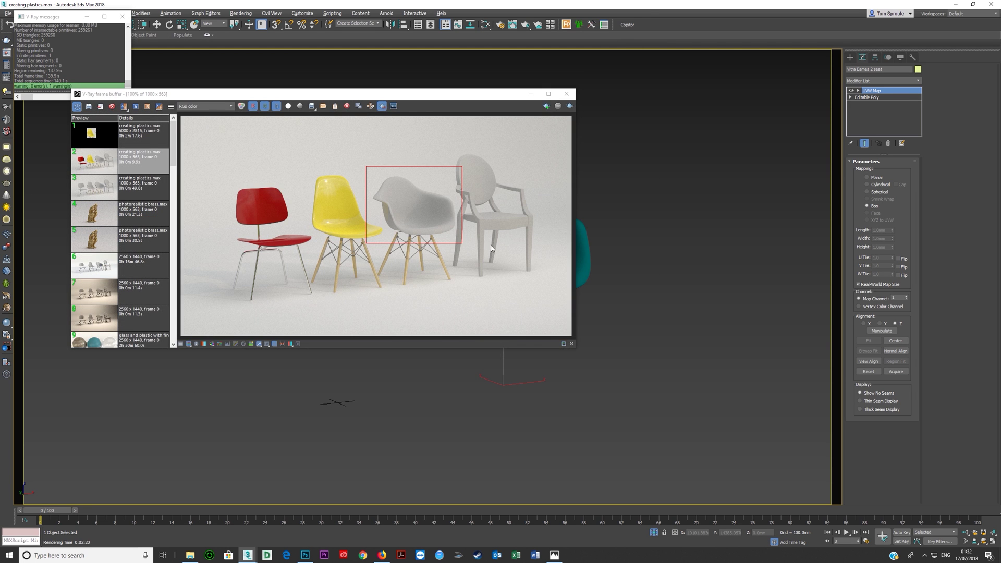
click(573, 92)
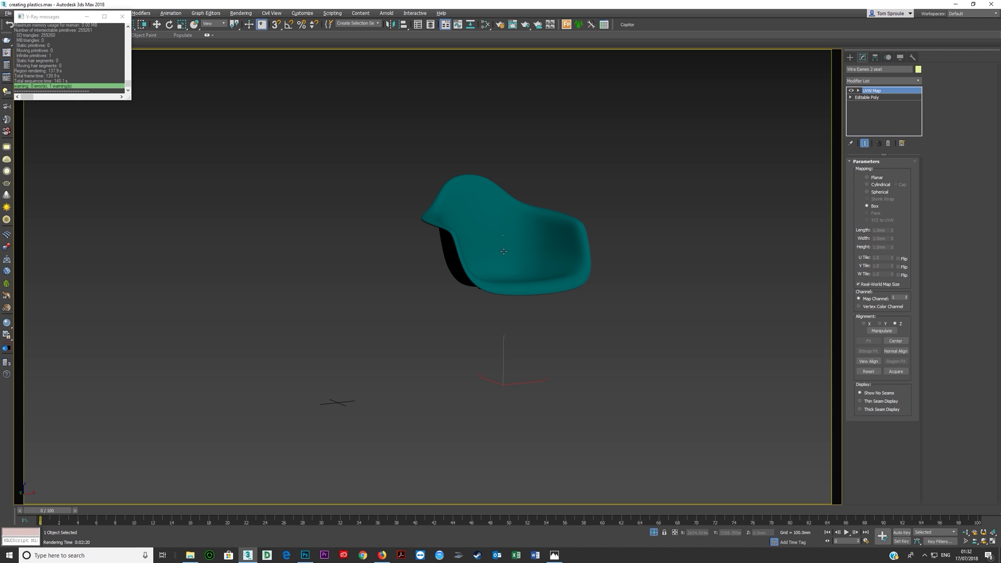
key(alt+w)
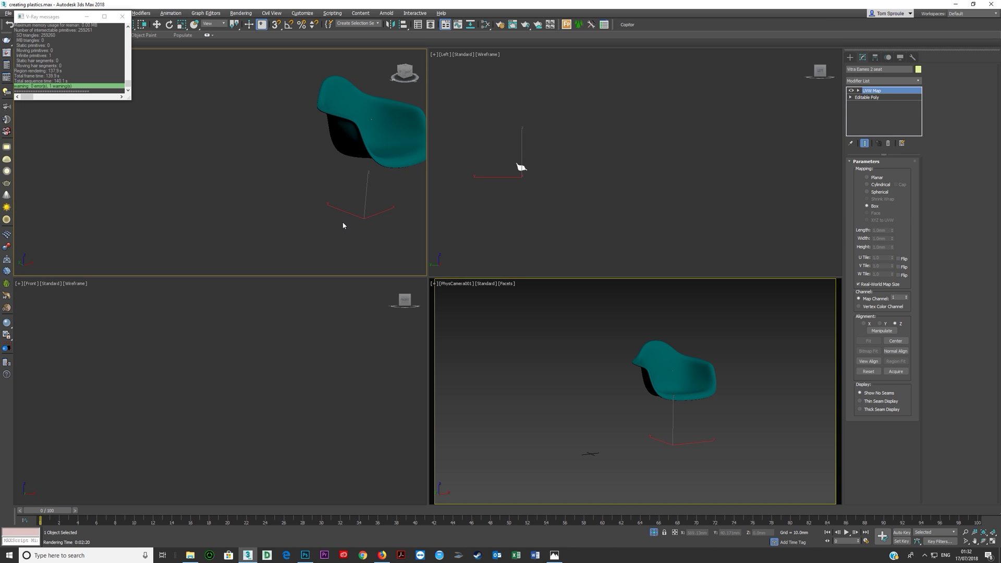
key(z)
alt+middle_drag(337, 218, 273, 204)
scroll(255, 205, up, 4)
scroll(273, 204, down, 5)
click(122, 16)
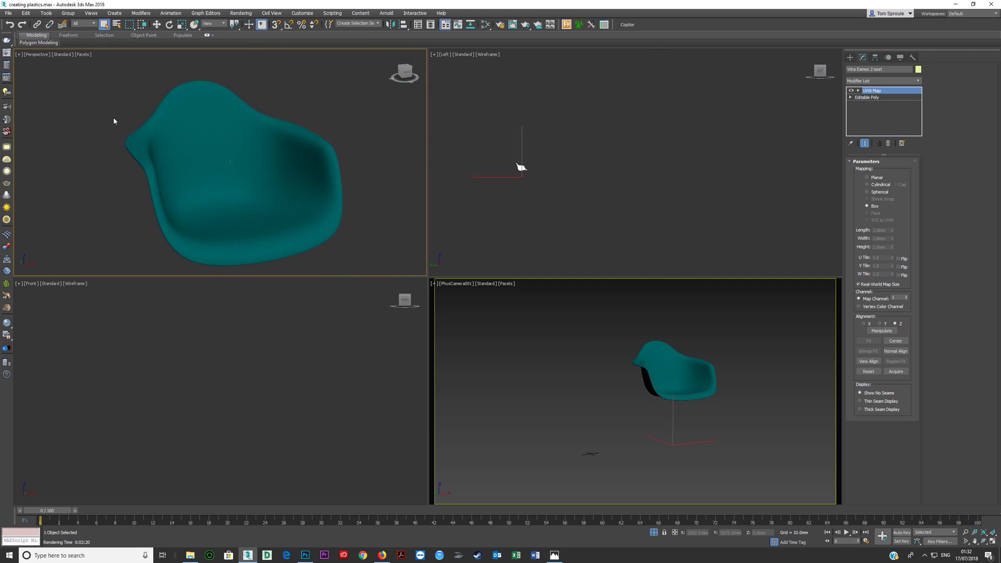
- Show the teal diffuse bitmap in the viewport, close the material editor, and remove the seat's existing UVW Map modifier
key(m)
click(229, 229)
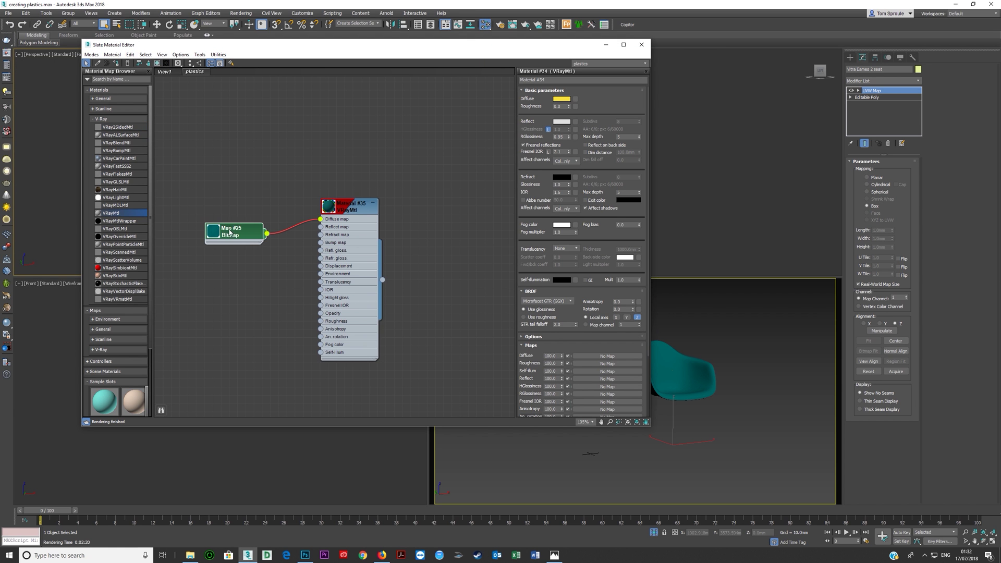
click(158, 63)
mouse_move(233, 44)
mouse_down()
mouse_move(520, 128)
mouse_move(486, 103)
mouse_move(306, 68)
mouse_up()
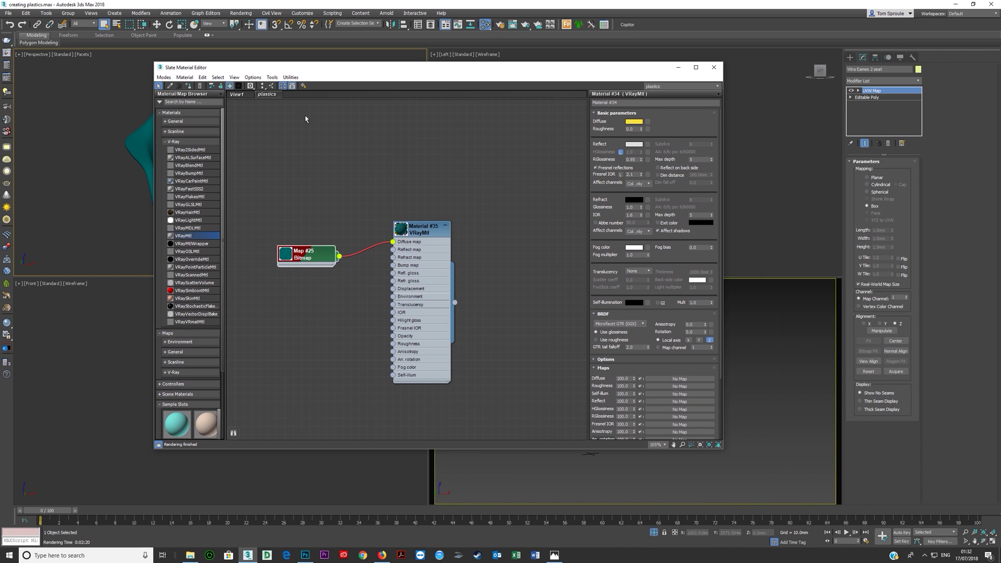
click(714, 67)
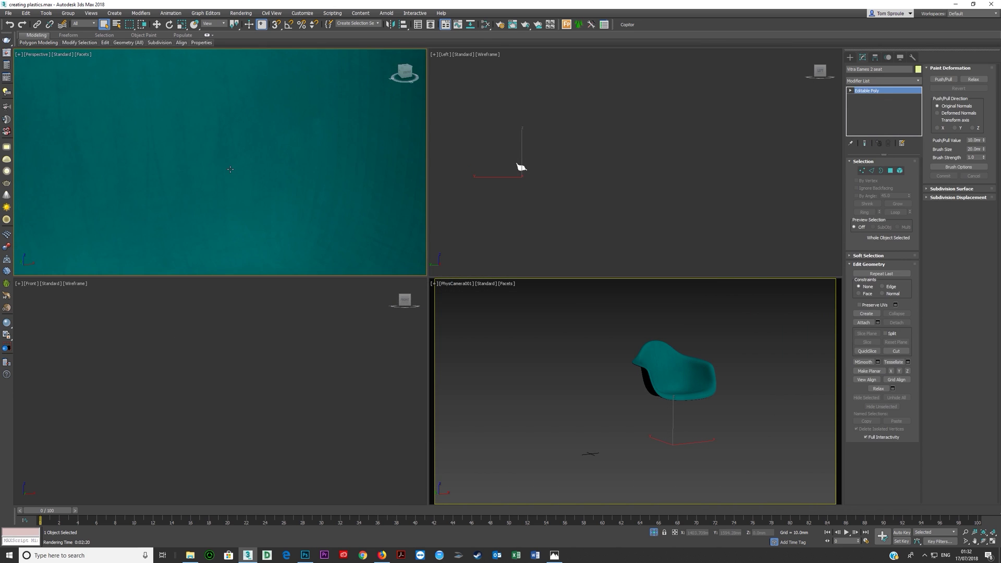
scroll(268, 175, down, 6)
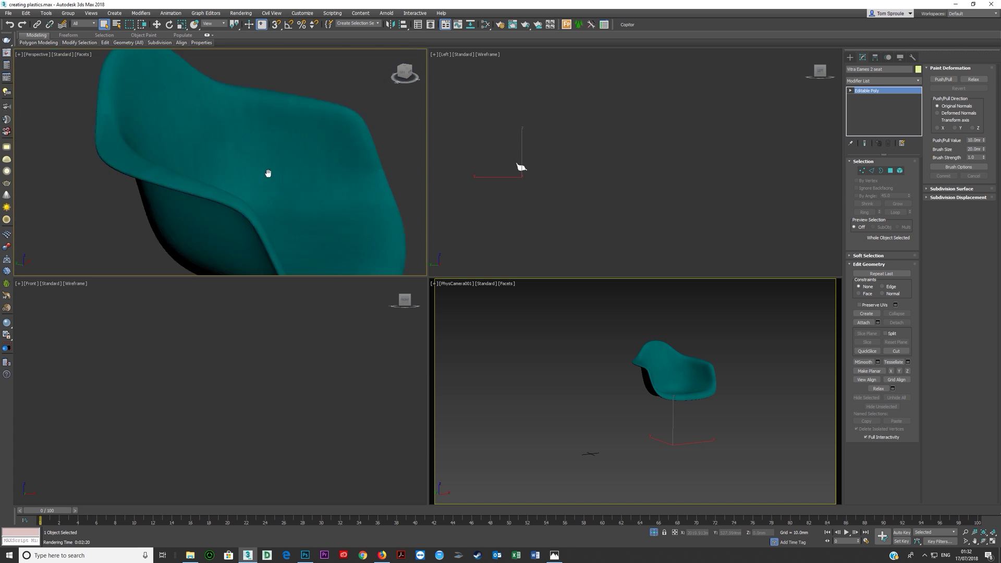
mouse_move(270, 179)
alt+middle_down()
mouse_move(300, 182)
mouse_move(282, 180)
alt+middle_up()
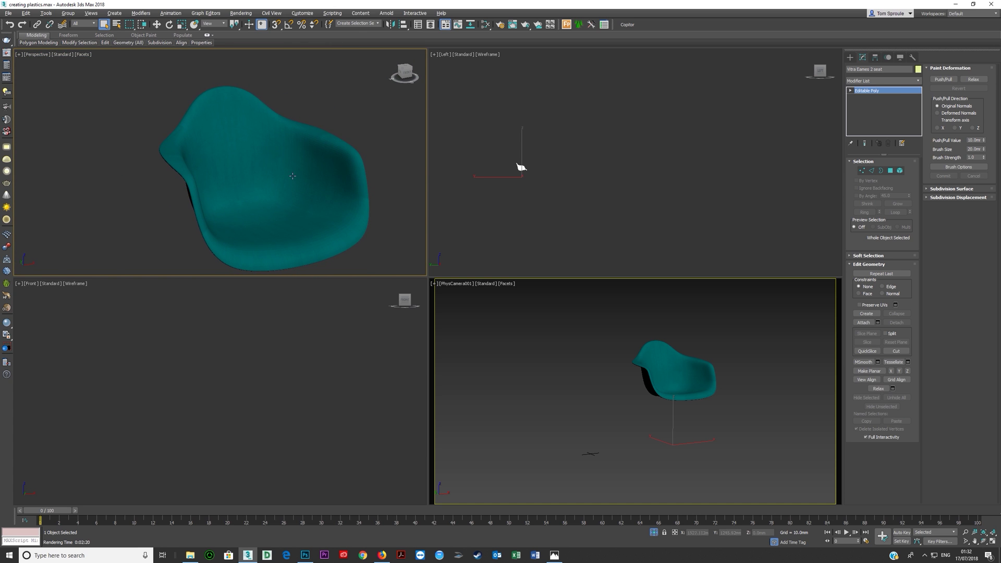
- Add a new UVW Map modifier to the third chair's seat
click(918, 81)
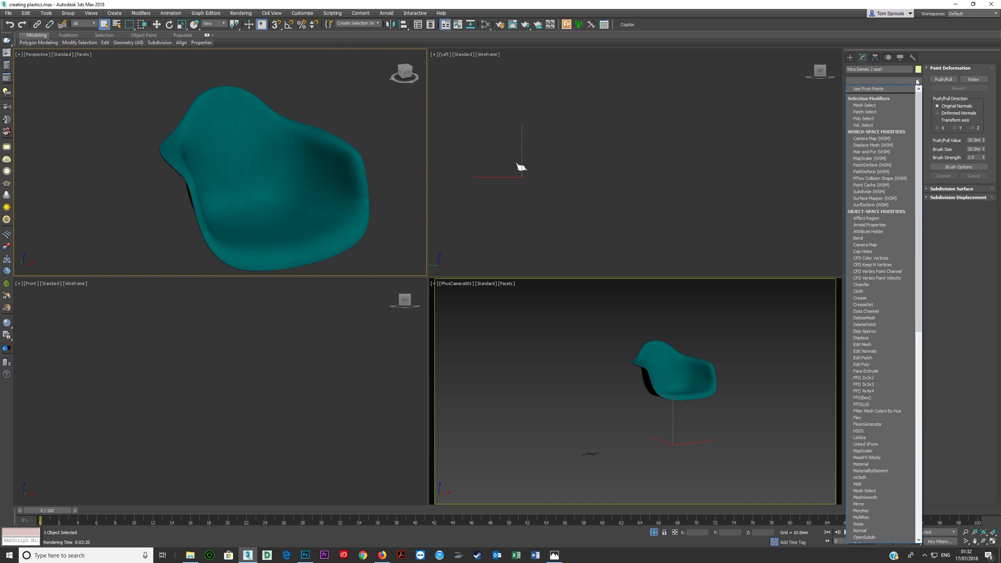
text(uv)
key(Down)
key(Down)
key(Down)
key(Down)
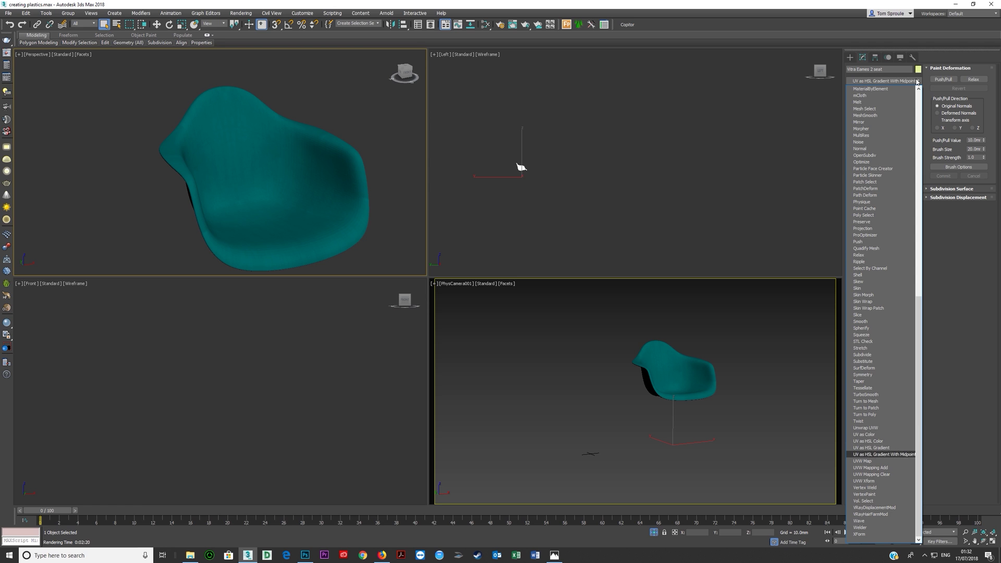
key(Return)
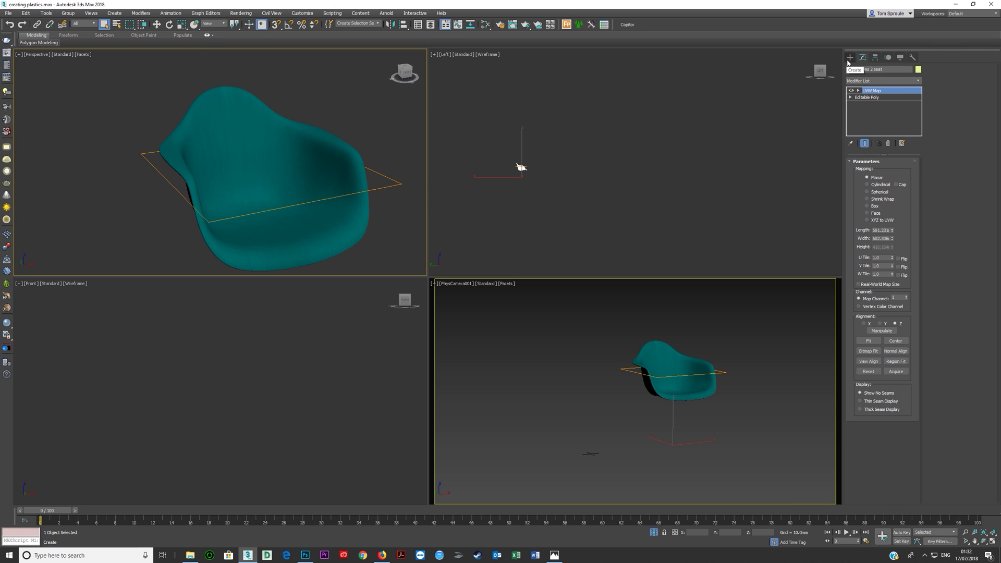
- Set the seat's UVW mapping to Box with Real-World Map Size off
click(868, 206)
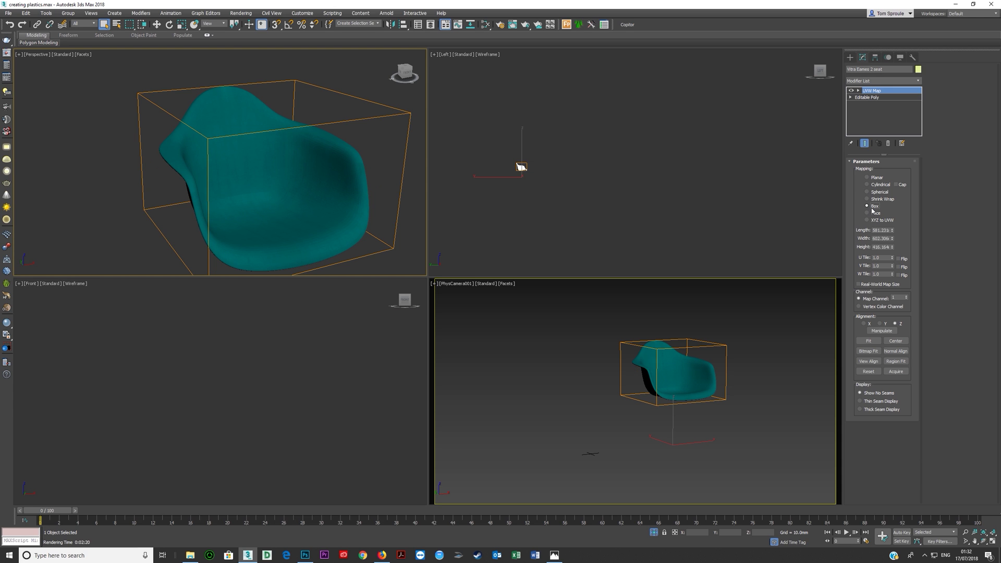
click(858, 284)
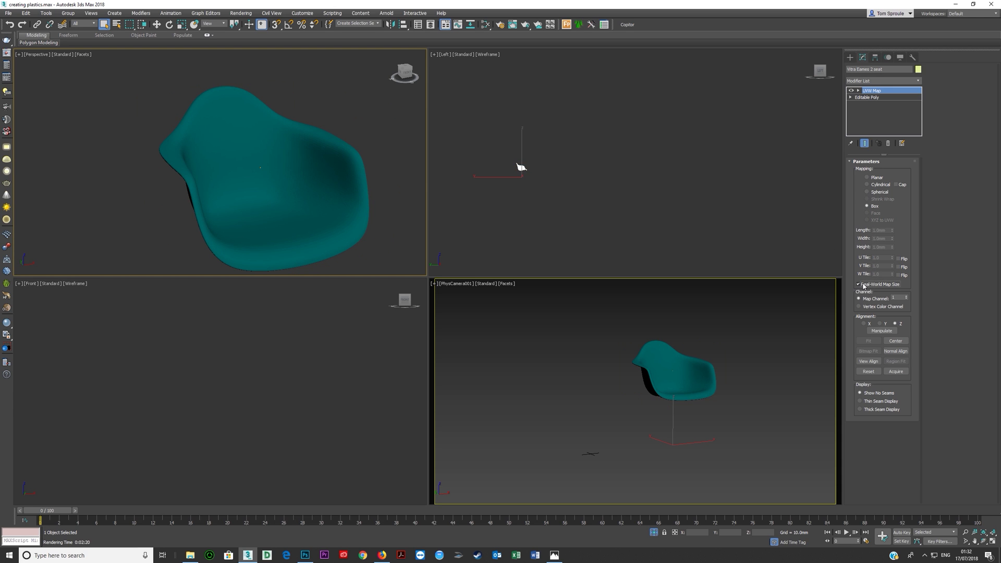
click(863, 284)
- Examine the teal texture's scale and direction on the seat up close and from several angles
alt+middle_drag(336, 205, 296, 194)
scroll(296, 193, up, 5)
key(z)
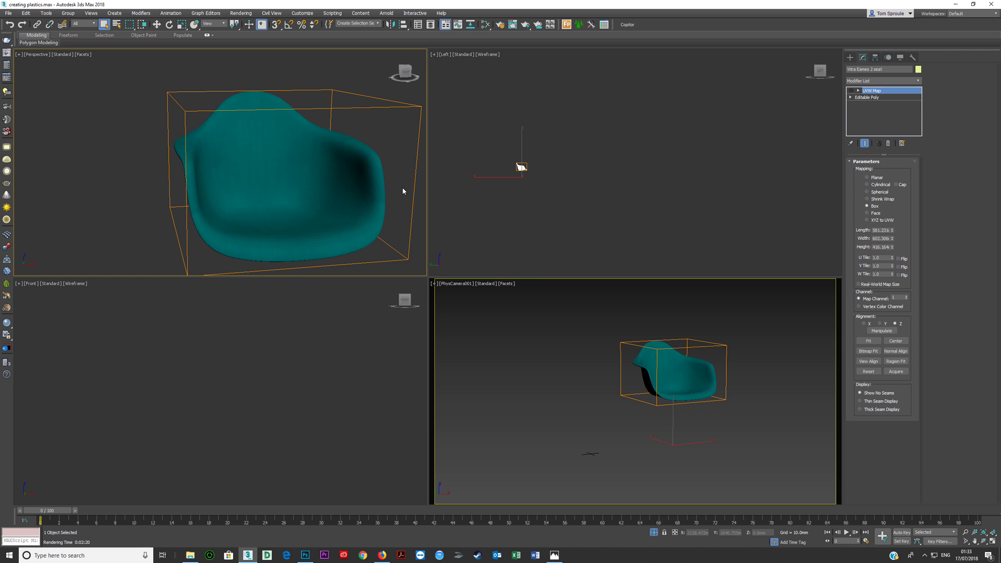
scroll(405, 190, up, 4)
scroll(250, 183, down, 1)
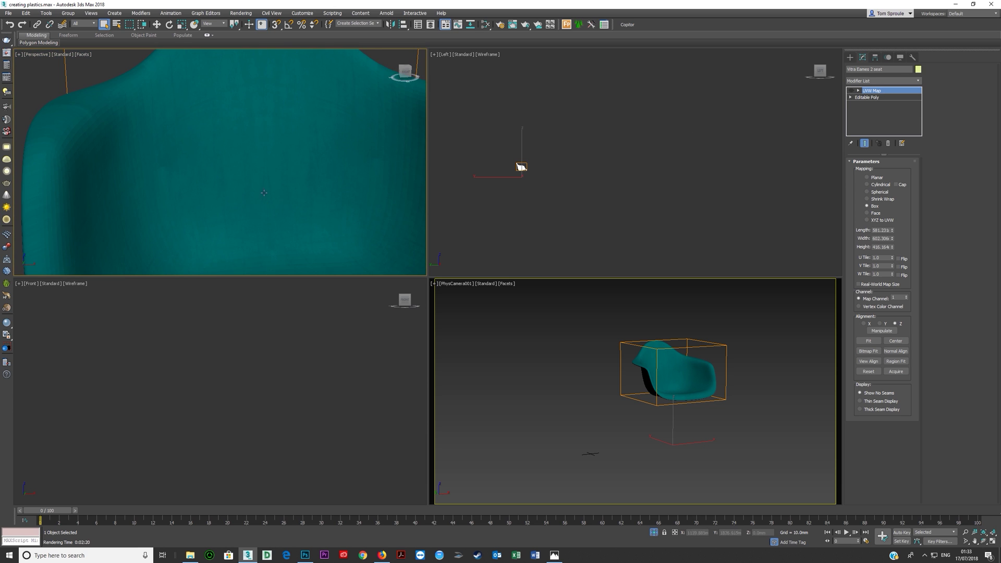
scroll(257, 197, down, 2)
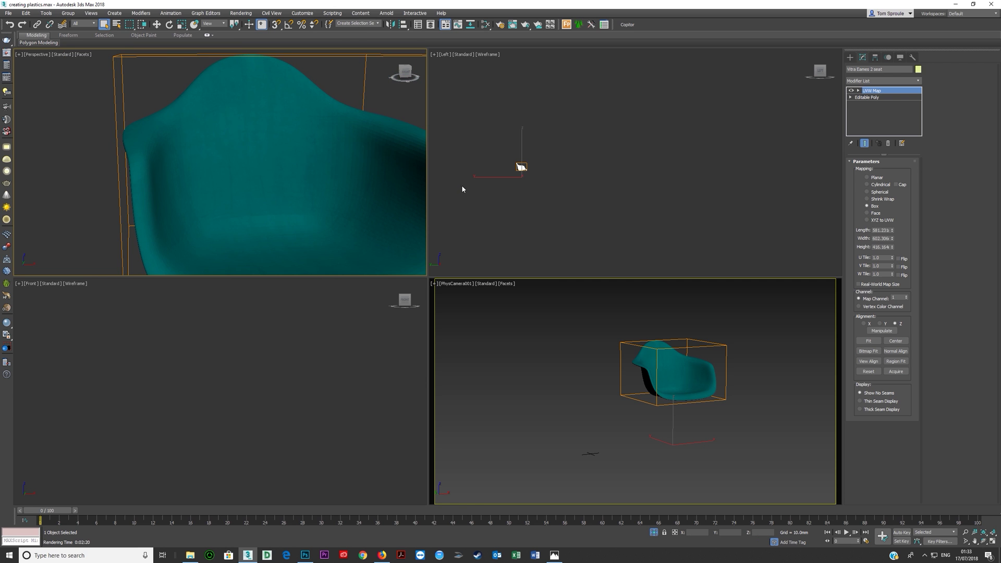
scroll(305, 172, down, 3)
alt+middle_drag(305, 173, 328, 172)
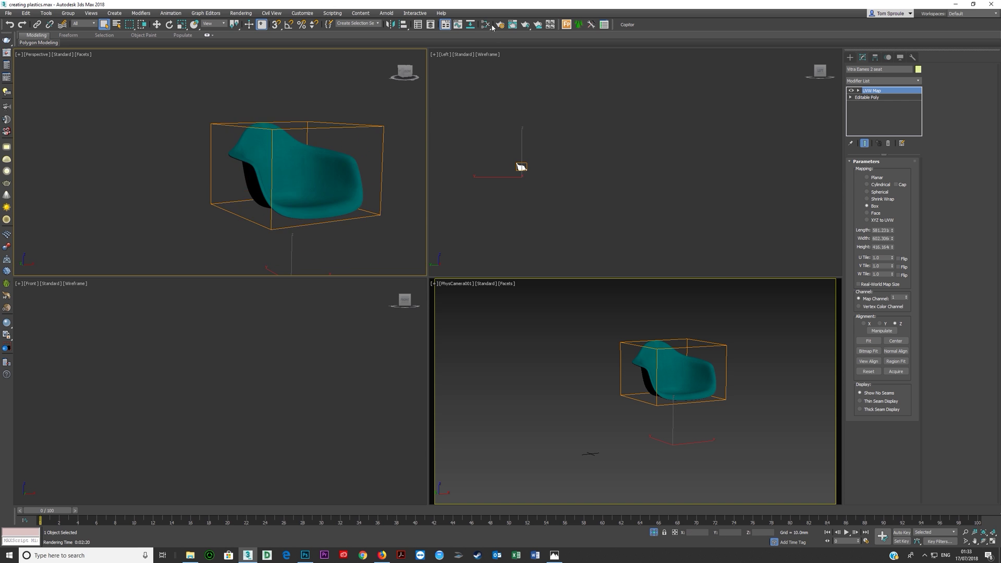
- Bring the teal plastic reflect image from the maps folder into the plastics view and open its bitmap parameters
click(490, 25)
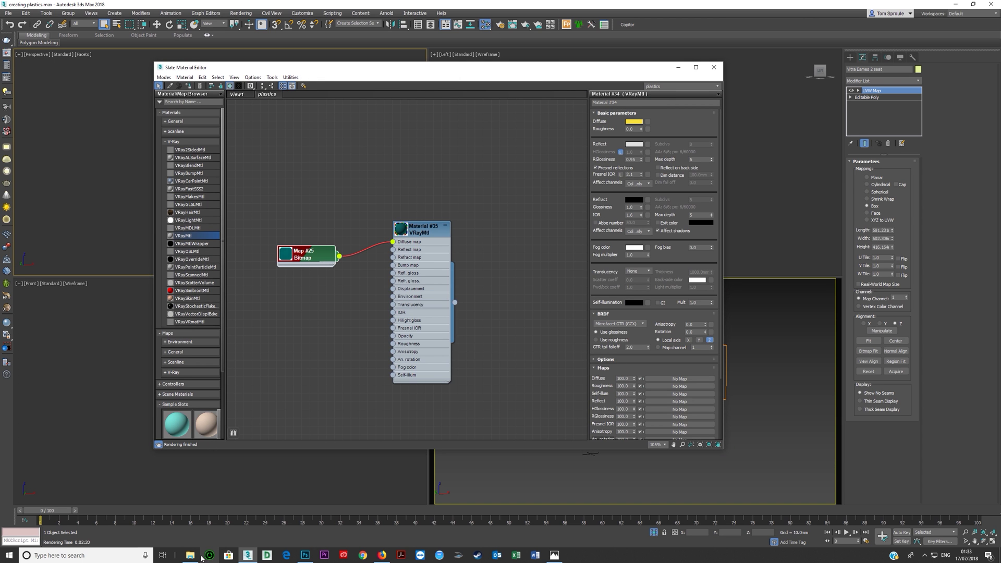
click(191, 556)
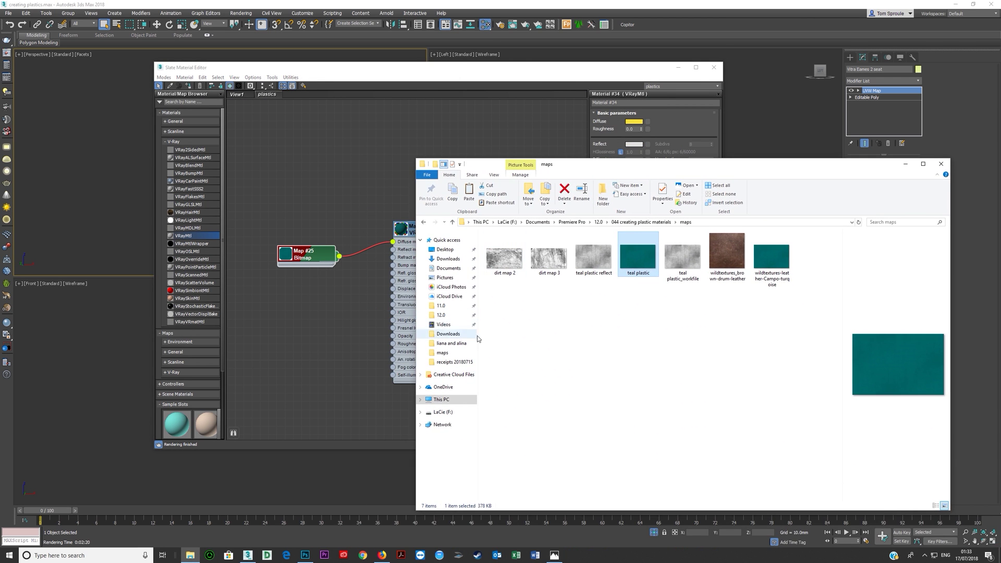
click(598, 265)
drag(598, 265, 307, 298)
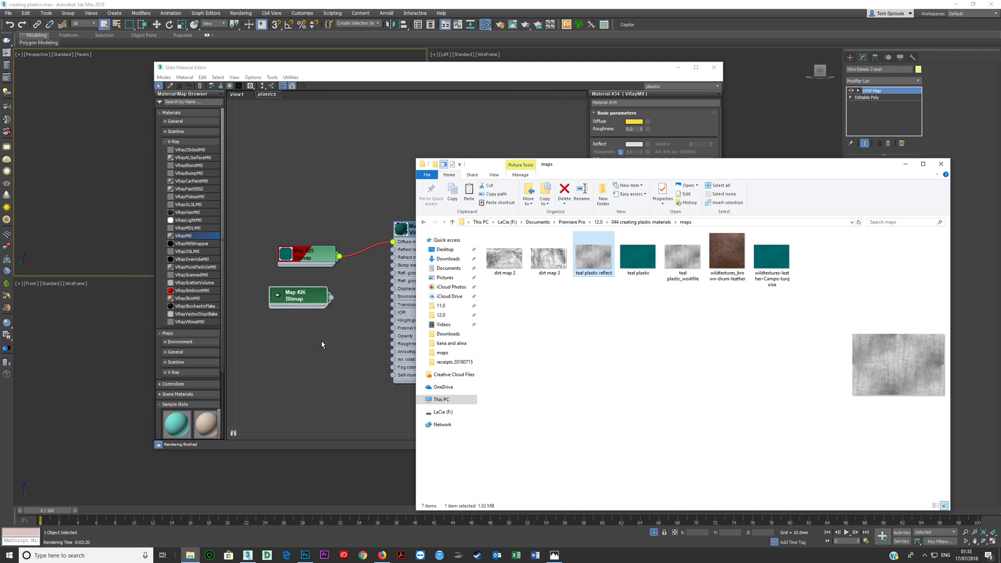
click(322, 345)
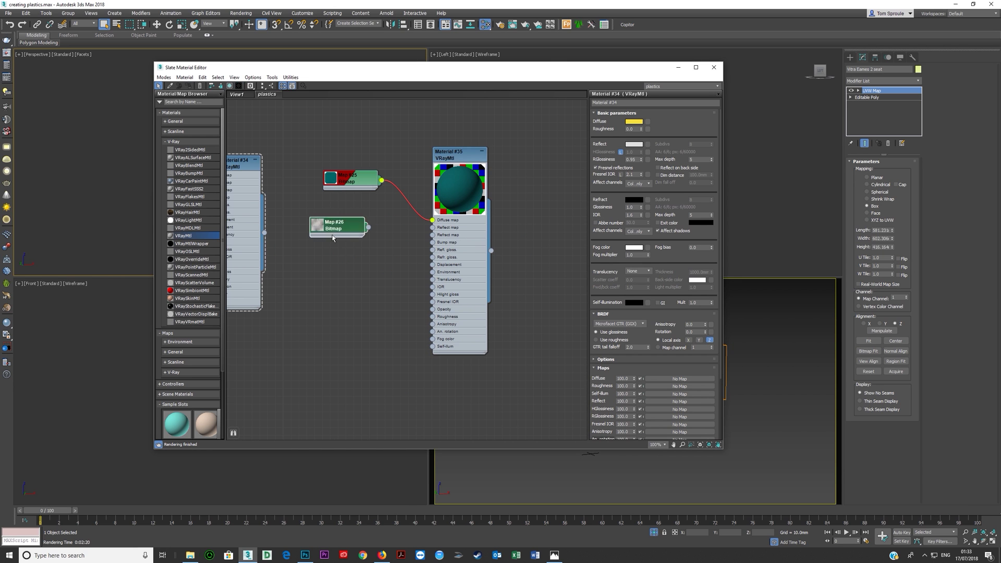
drag(335, 232, 342, 229)
double_click(340, 228)
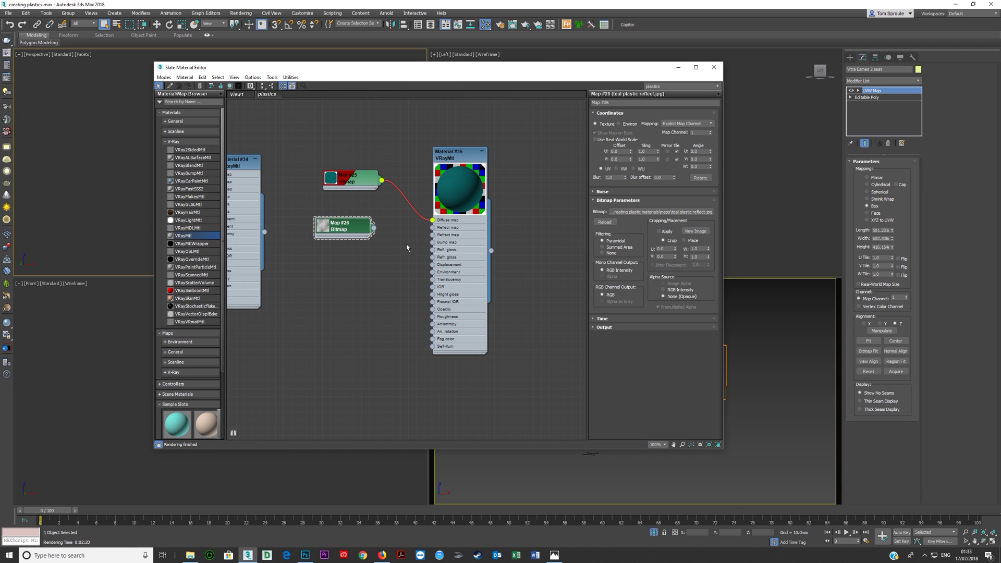
- Give the teal VRayMtl a grey reflection colour and lower its reflection glossiness, checking the reference armchair photo
scroll(412, 253, up, 1)
middle_drag(414, 256, 380, 268)
double_click(438, 262)
click(634, 145)
drag(250, 90, 267, 92)
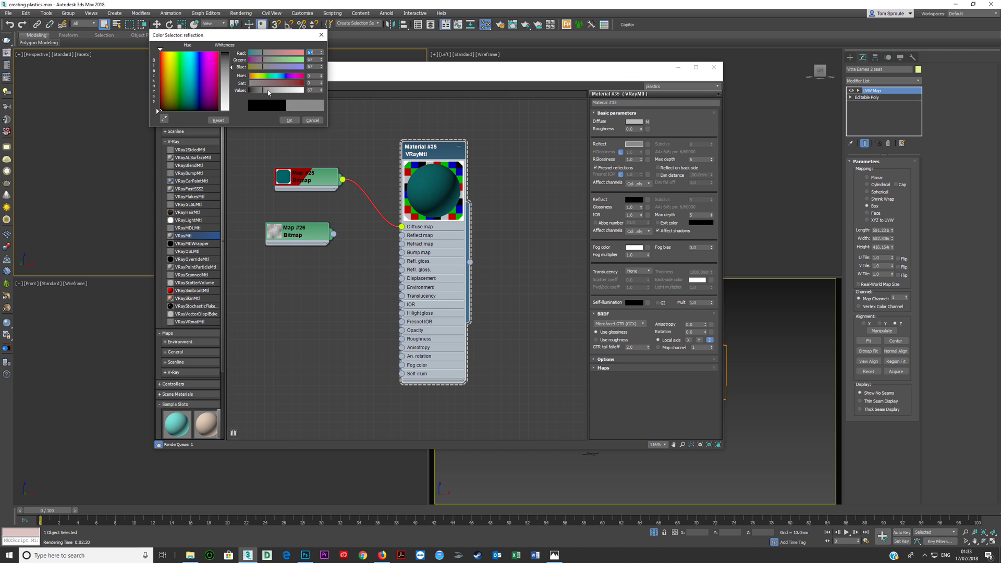
click(290, 121)
click(632, 159)
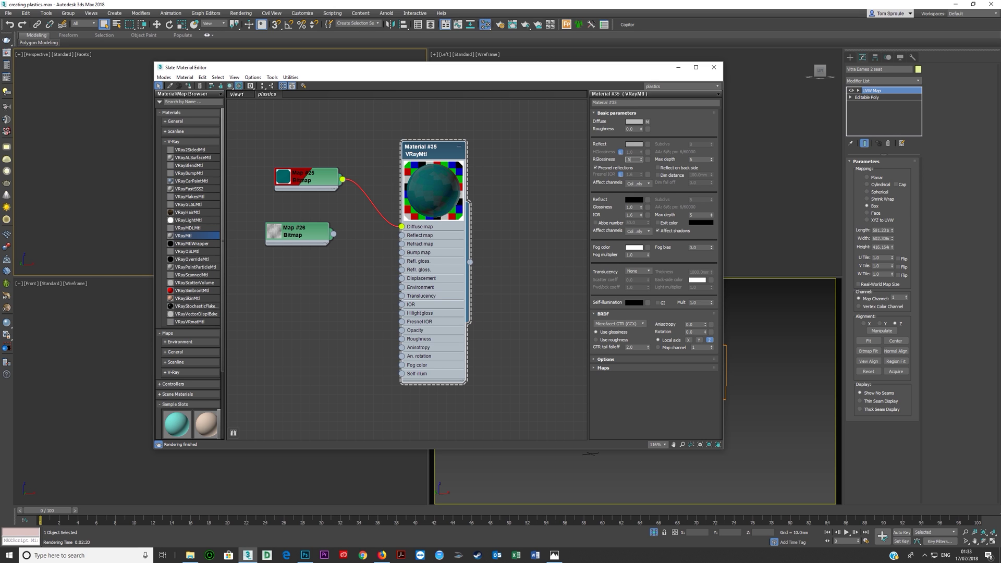
key(Return)
click(554, 555)
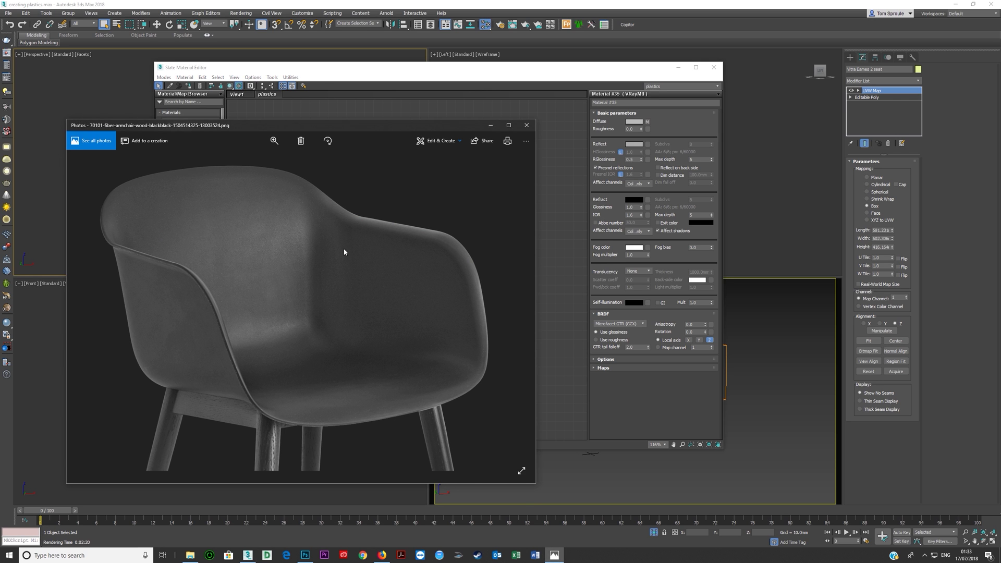
click(491, 125)
- Connect the teal plastic reflect bitmap to the VRayMtl's Reflect map and Refl. gloss. inputs, and position its node beside them
scroll(313, 235, up, 2)
drag(332, 234, 414, 236)
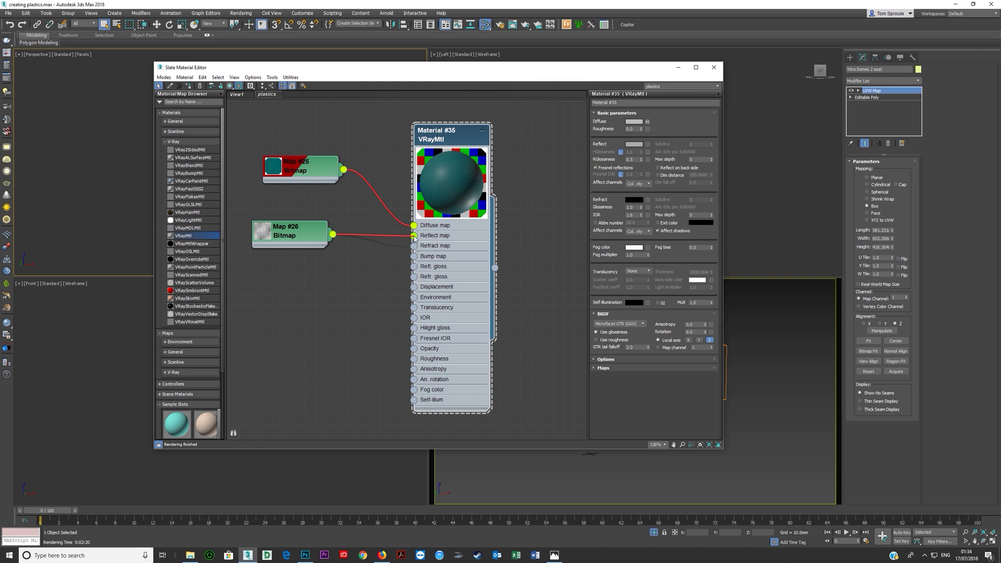
drag(332, 234, 414, 266)
drag(322, 239, 321, 271)
- Set the Reflect and RGlossiness map amounts to 20 and close the material editor
click(610, 367)
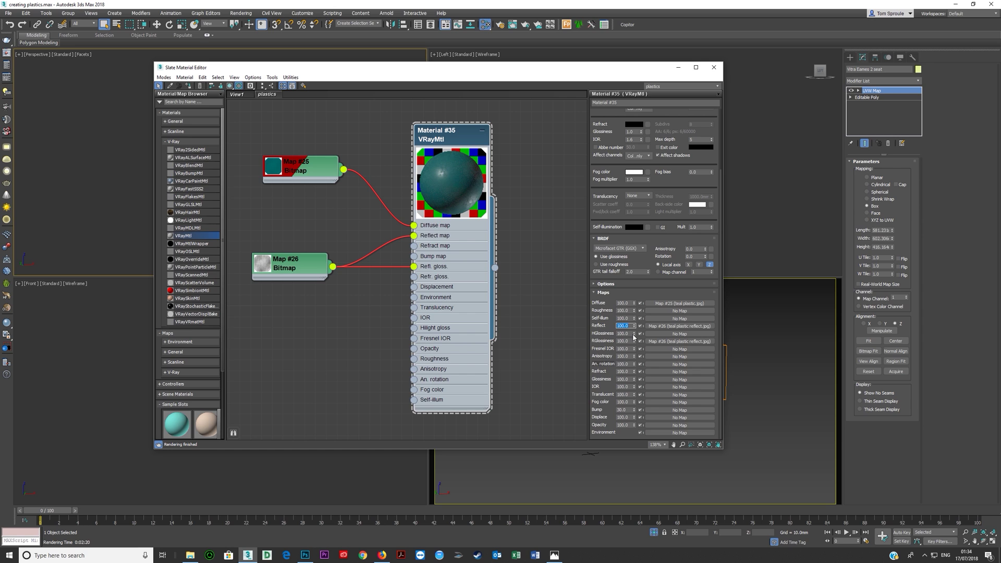
text(20)
key(Return)
double_click(628, 342)
text(20)
key(Return)
click(713, 68)
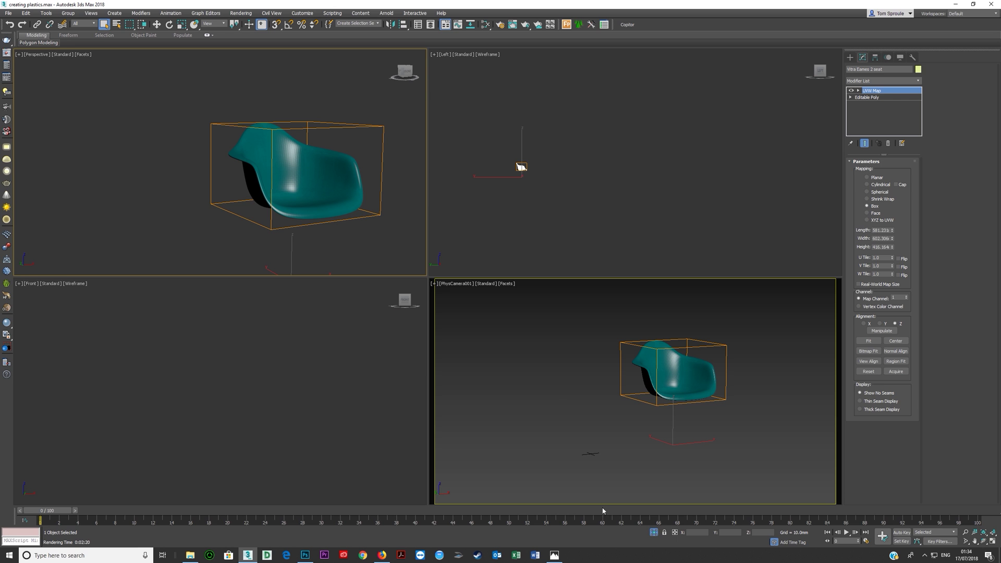
- Exit isolation and render the third chair's region in the V-Ray frame buffer
click(654, 532)
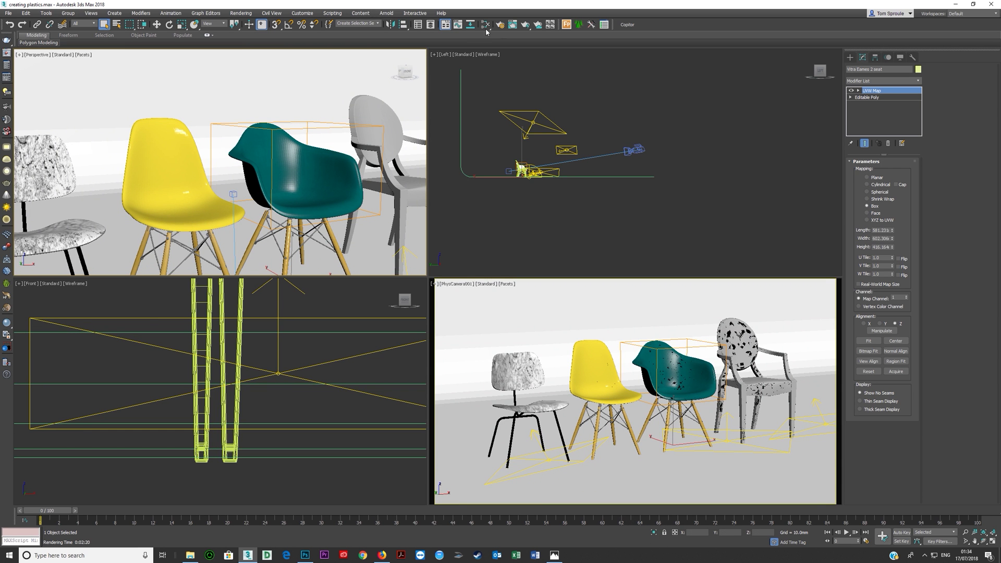
click(7, 53)
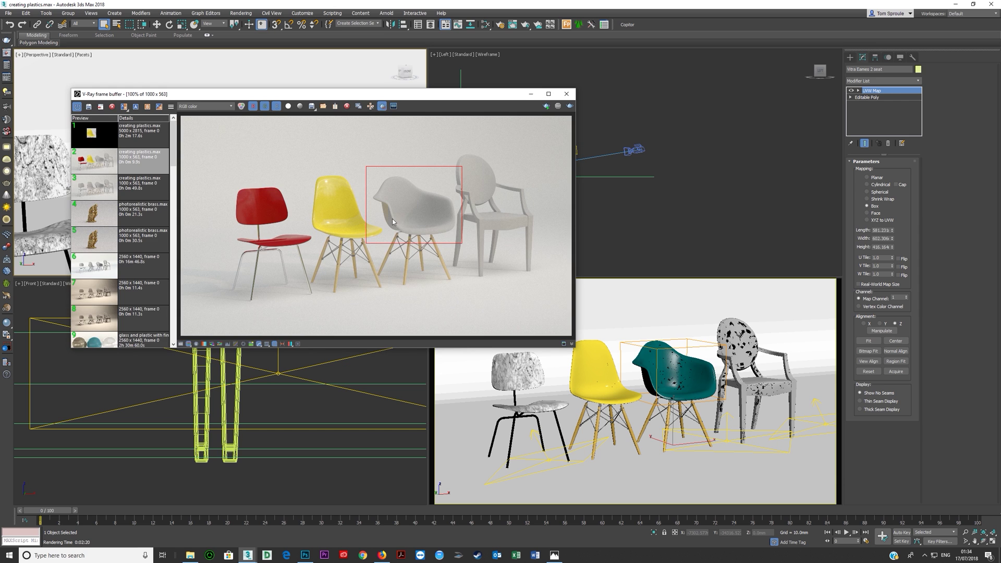
click(570, 106)
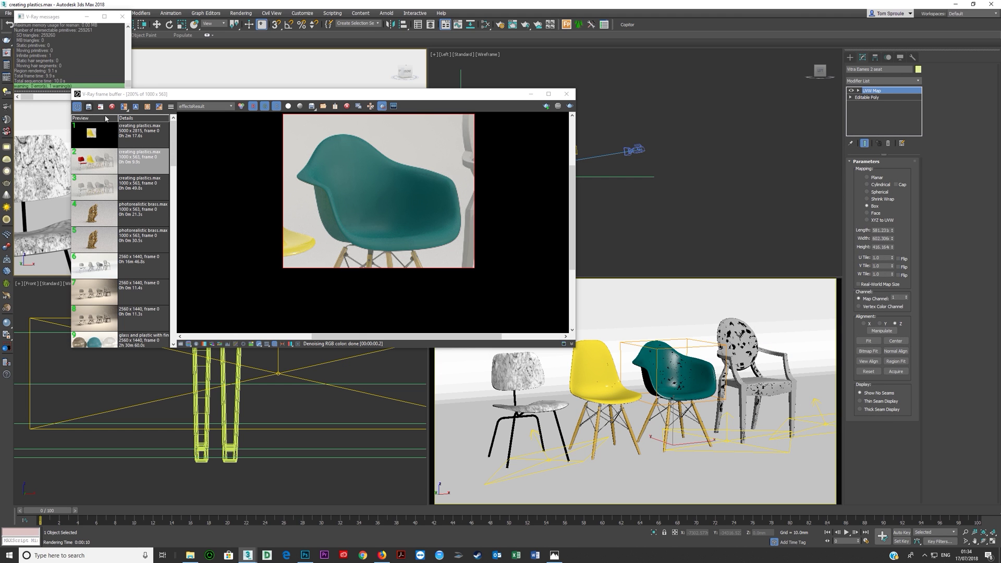
- Display the RGB color channel of the render and save it to the frame buffer history
click(205, 106)
click(201, 114)
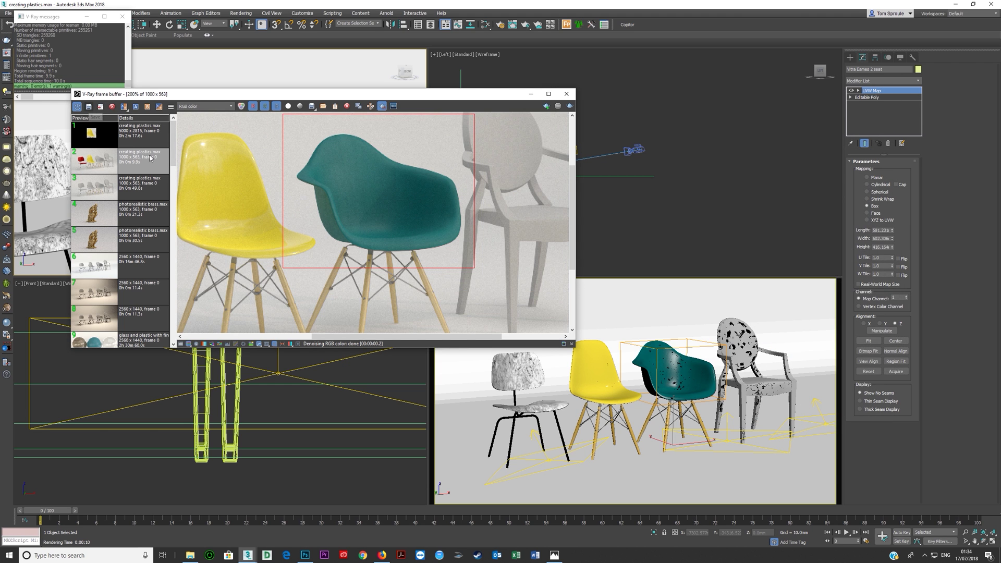
click(86, 106)
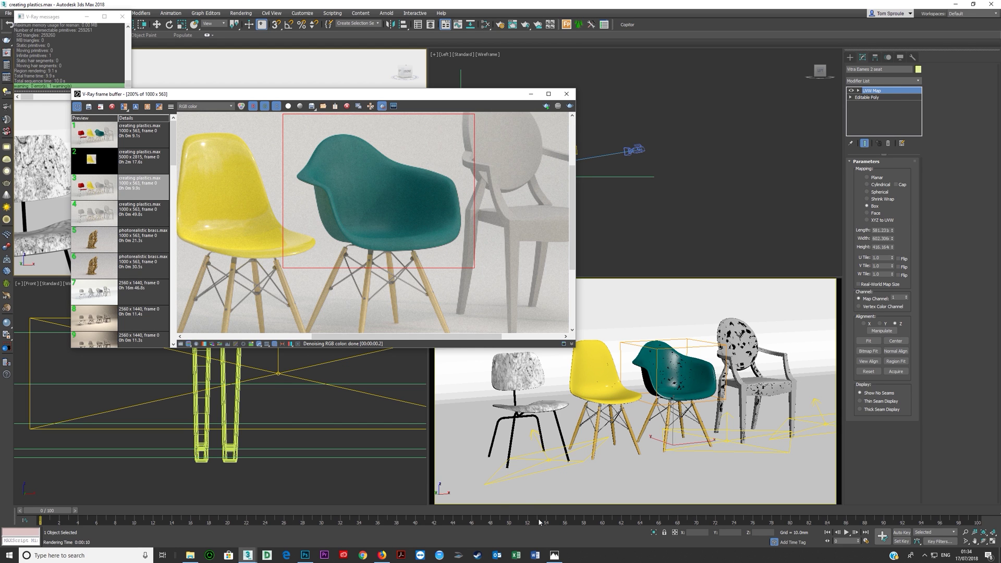
- Check the reference photo of the dark armchair and set the teal material's Reflect and RGlossiness map amounts to 30
click(554, 556)
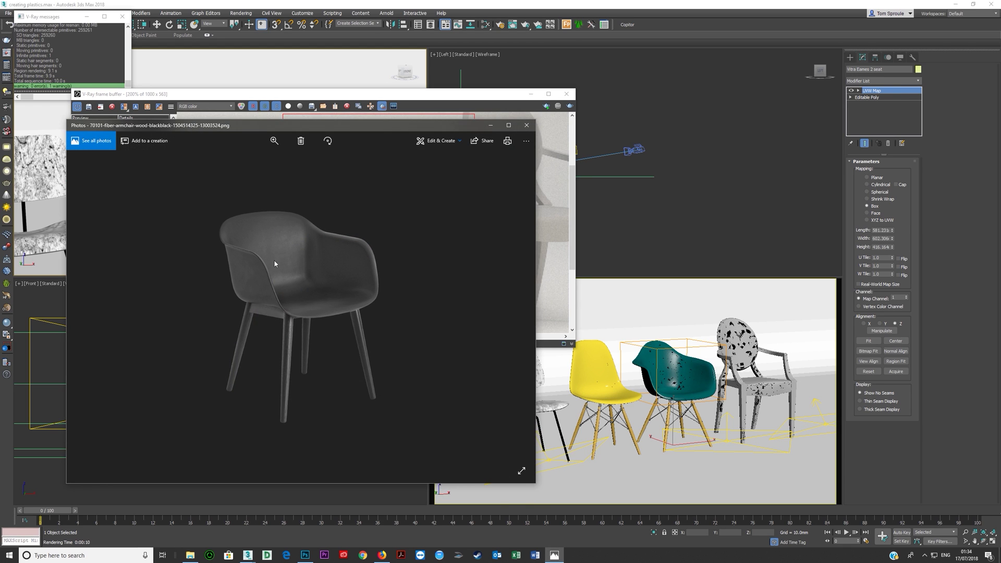
click(526, 126)
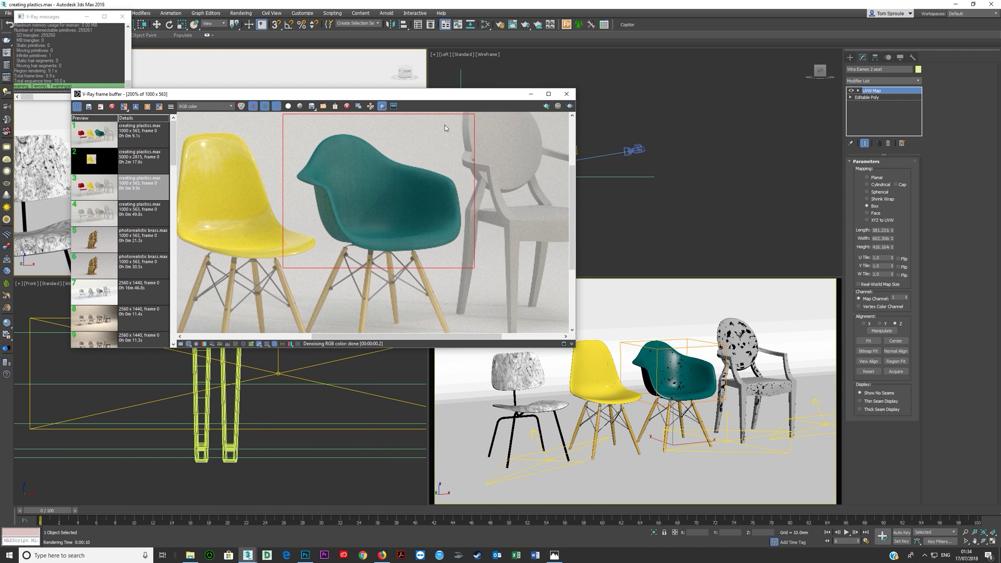
click(485, 25)
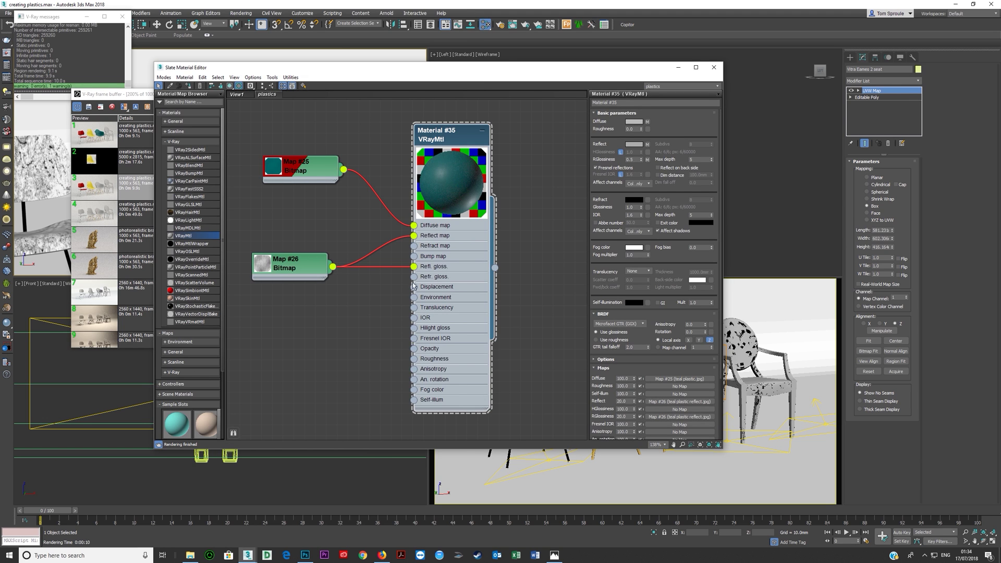
click(624, 401)
key(Return)
click(626, 417)
text(30)
key(Return)
- Set the render output width to 2500 and render the third chair's region from the camera view
click(549, 467)
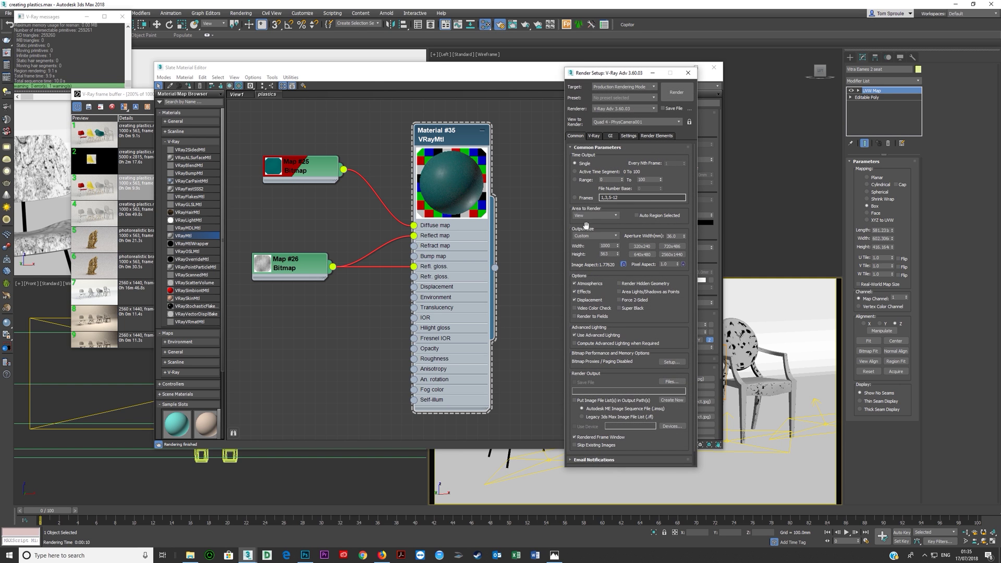
click(591, 136)
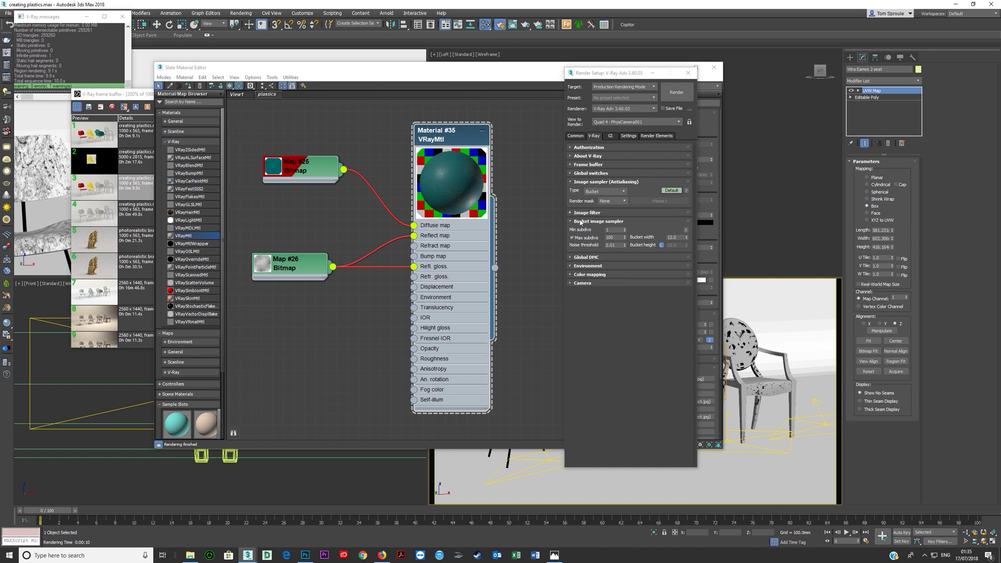
click(573, 136)
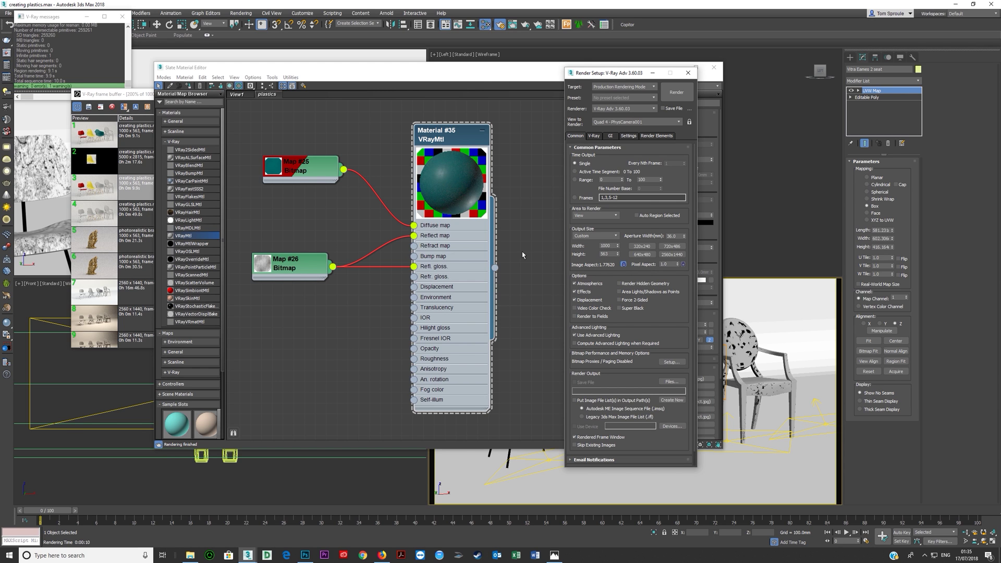
double_click(605, 246)
text(2500)
key(Tab)
click(676, 92)
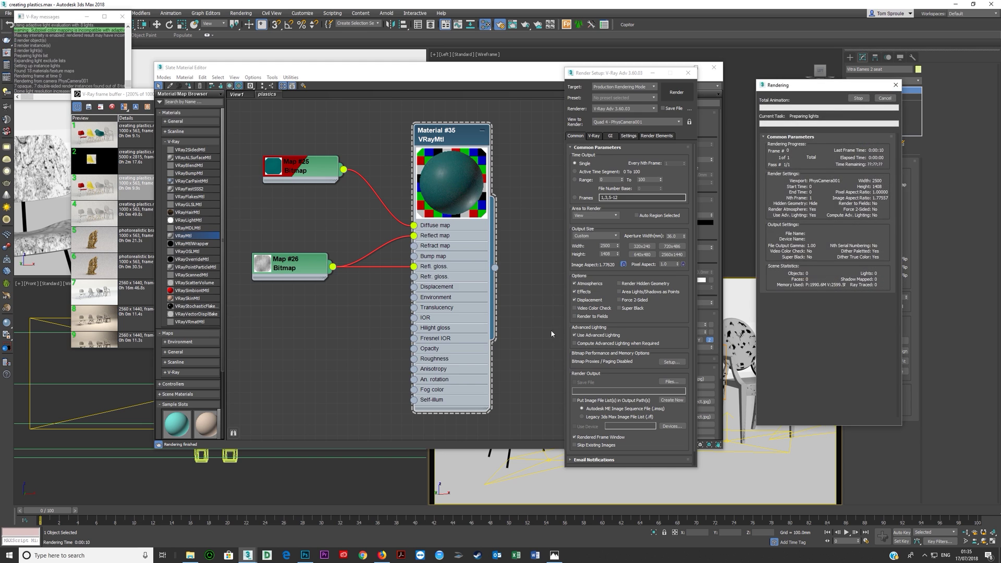
- Examine the teal shell's surface detail in the render up close and compare it with the reference armchair photo
scroll(438, 219, up, 4)
scroll(405, 239, down, 3)
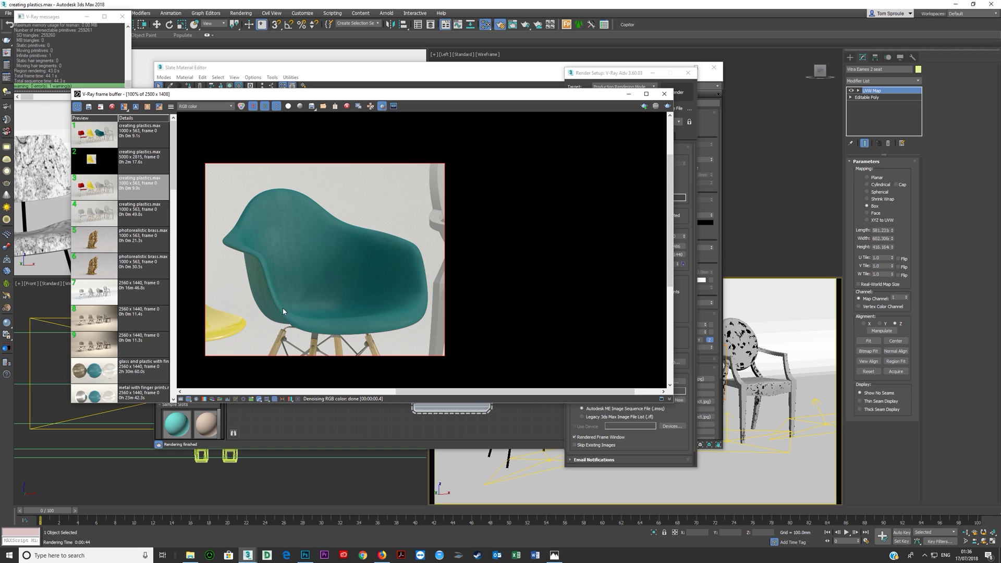
scroll(287, 310, up, 3)
scroll(250, 309, down, 3)
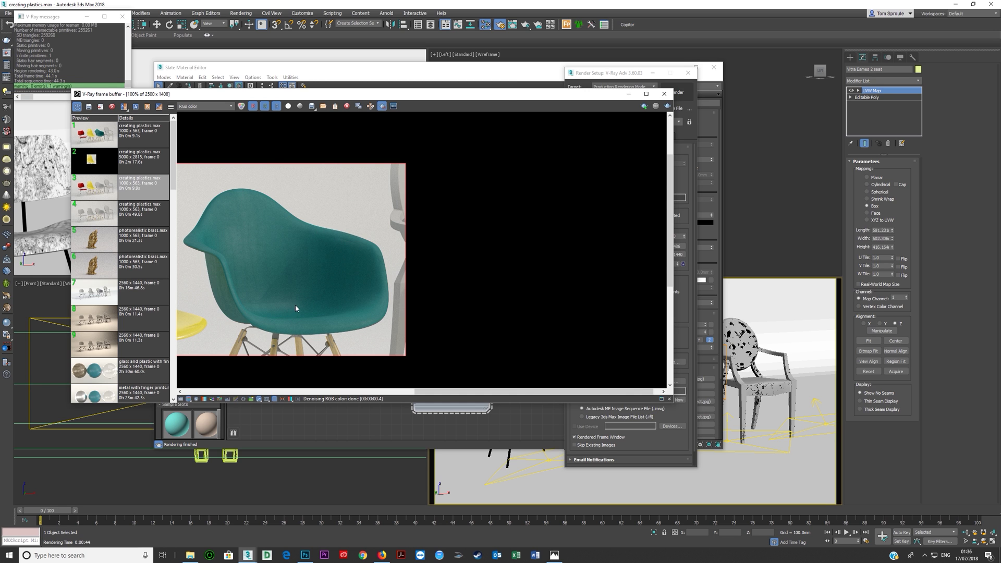
scroll(296, 307, up, 3)
scroll(293, 306, down, 3)
click(554, 555)
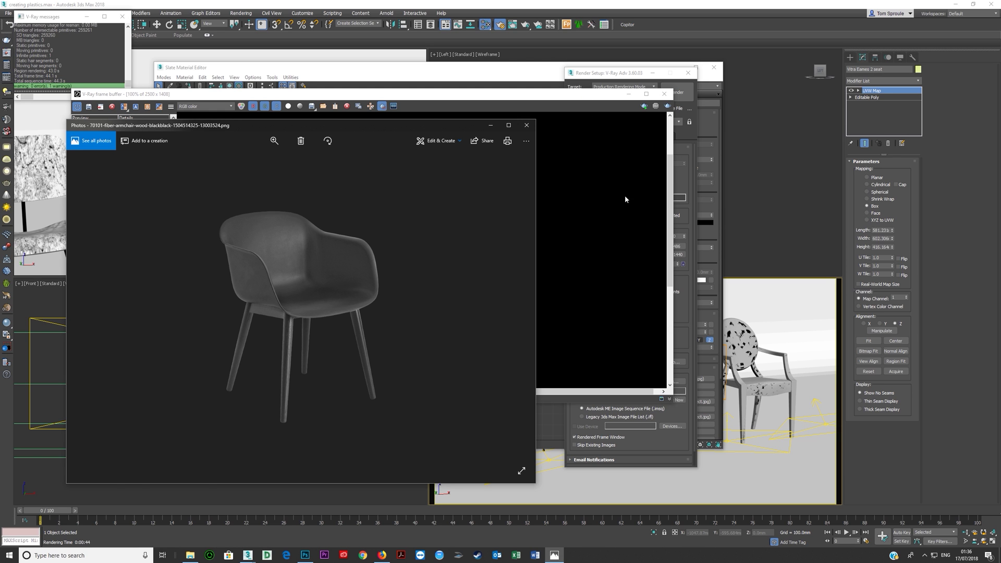
- Lighten the teal VRayMtl's reflection color and close the material editor
click(525, 68)
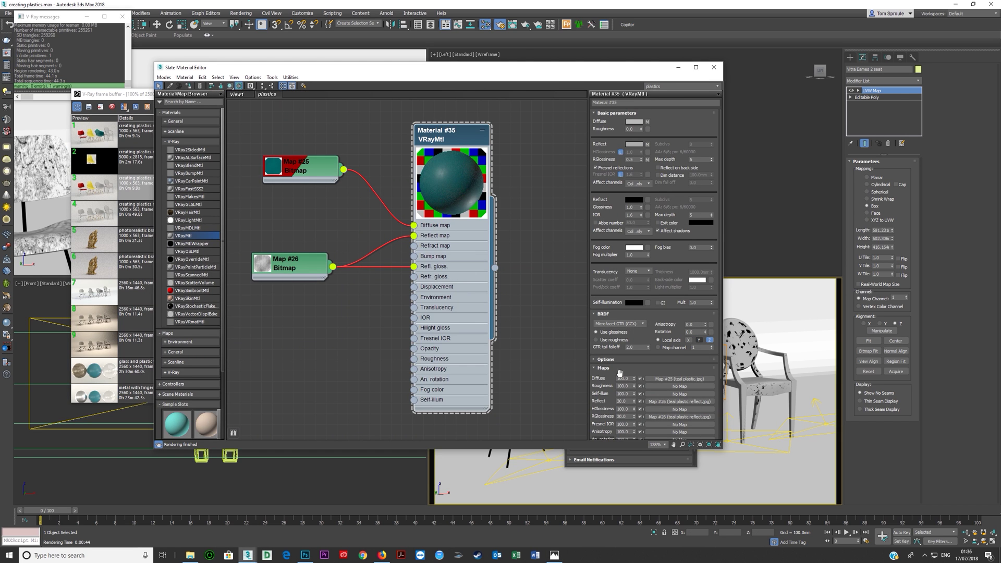
click(634, 144)
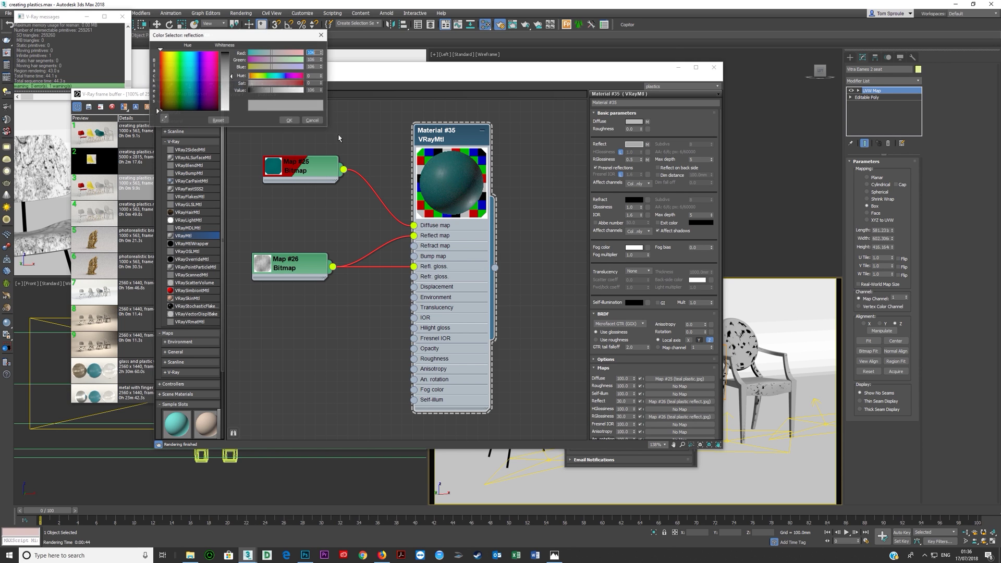
click(284, 89)
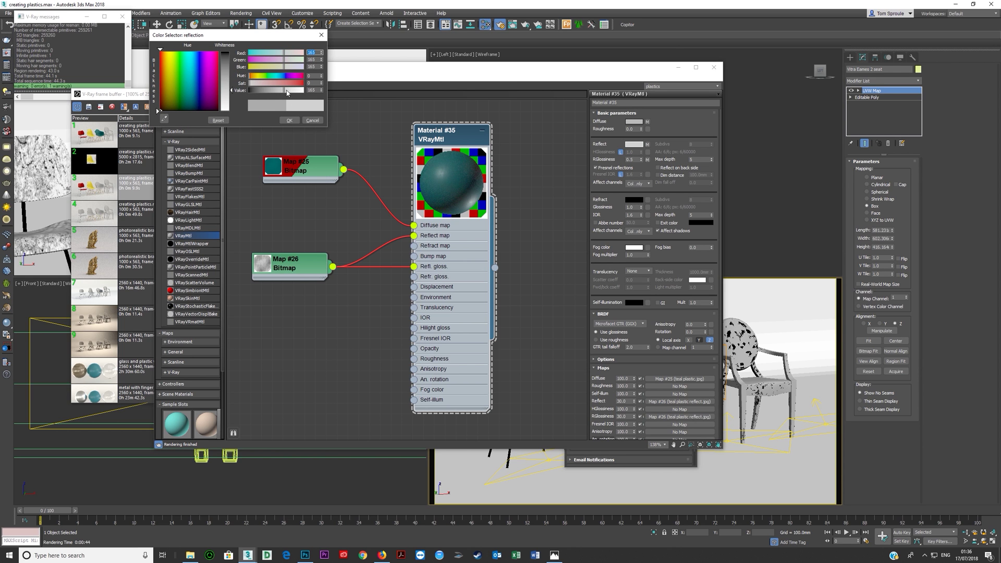
click(290, 121)
click(641, 158)
middle_drag(355, 264, 379, 247)
drag(394, 70, 635, 71)
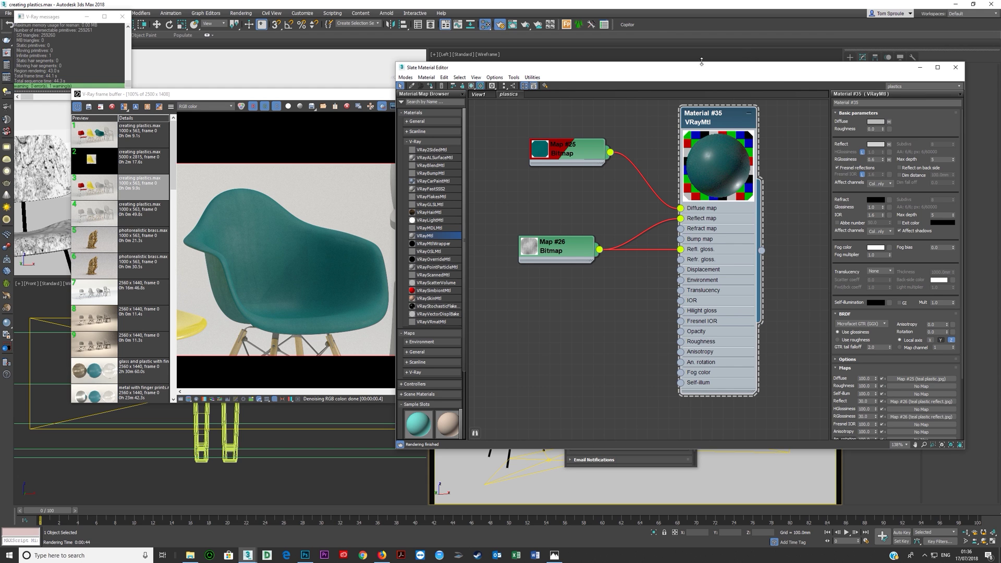
drag(771, 74, 593, 73)
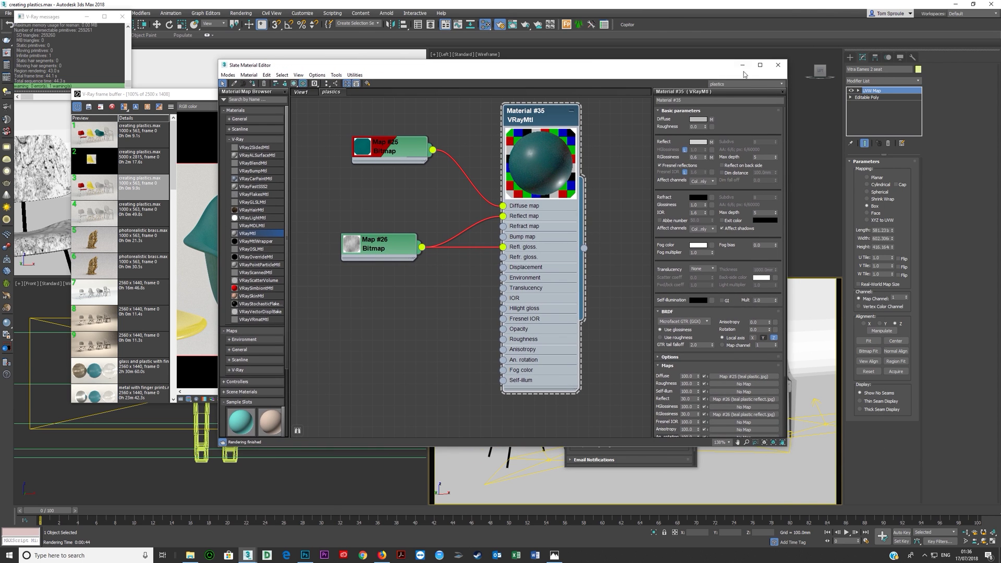
click(777, 66)
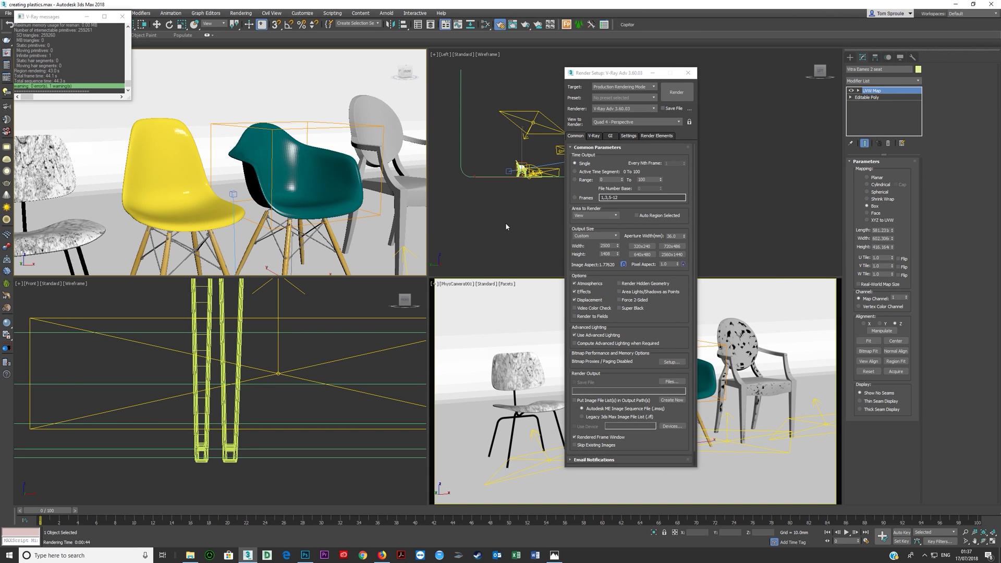
- Enable Real-World Map Size on the third chair seat's UVW Map and reopen the material editor
drag(607, 73, 436, 85)
click(860, 285)
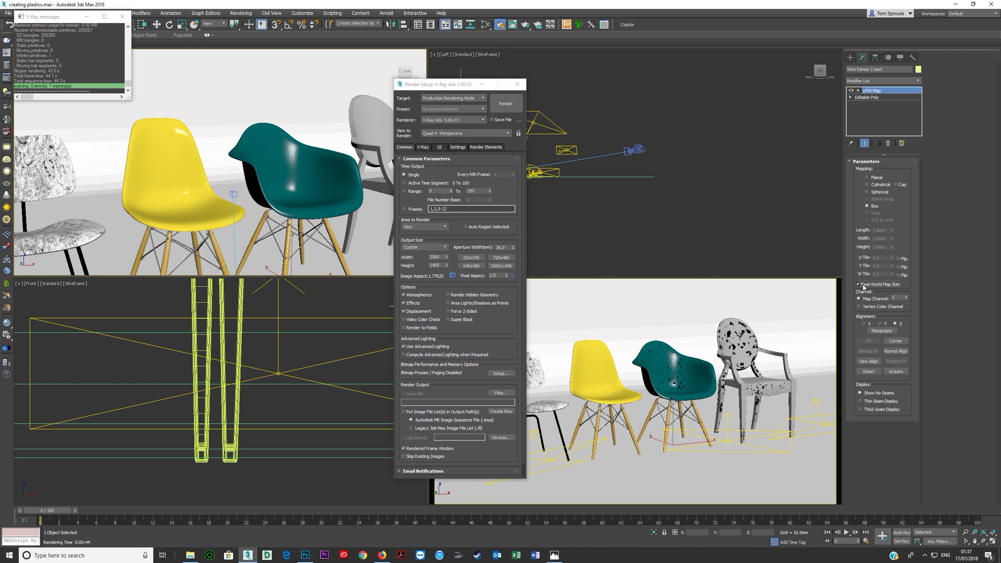
key(m)
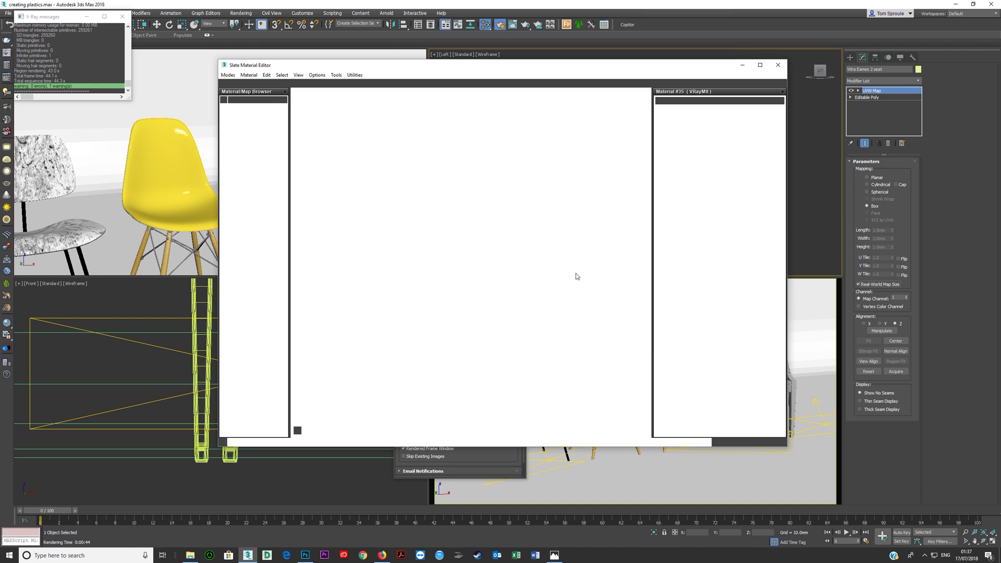
- Turn on Use Real-World Scale for the teal diffuse bitmap, preview its image, and set its width to 500 mm
double_click(397, 154)
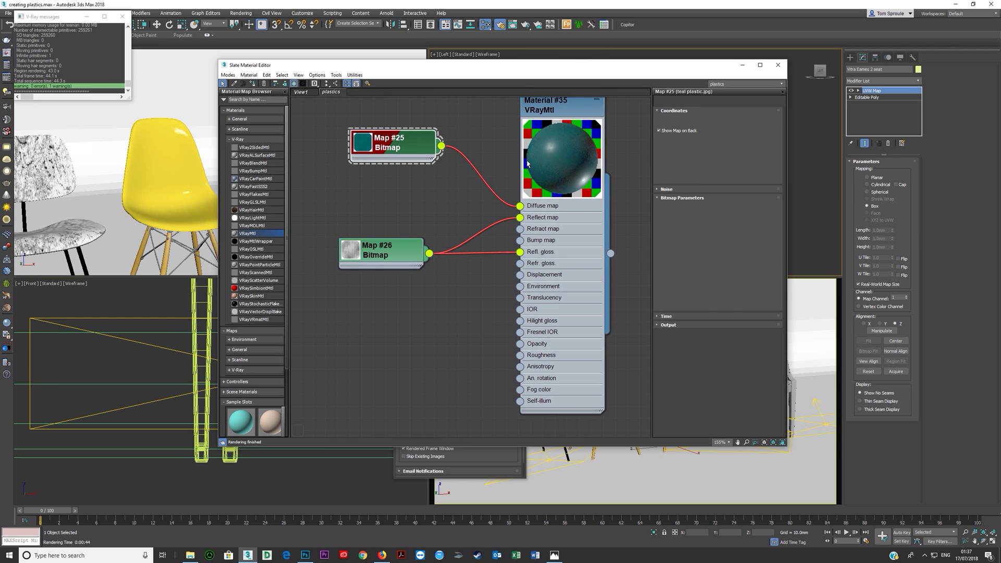
click(659, 137)
click(710, 149)
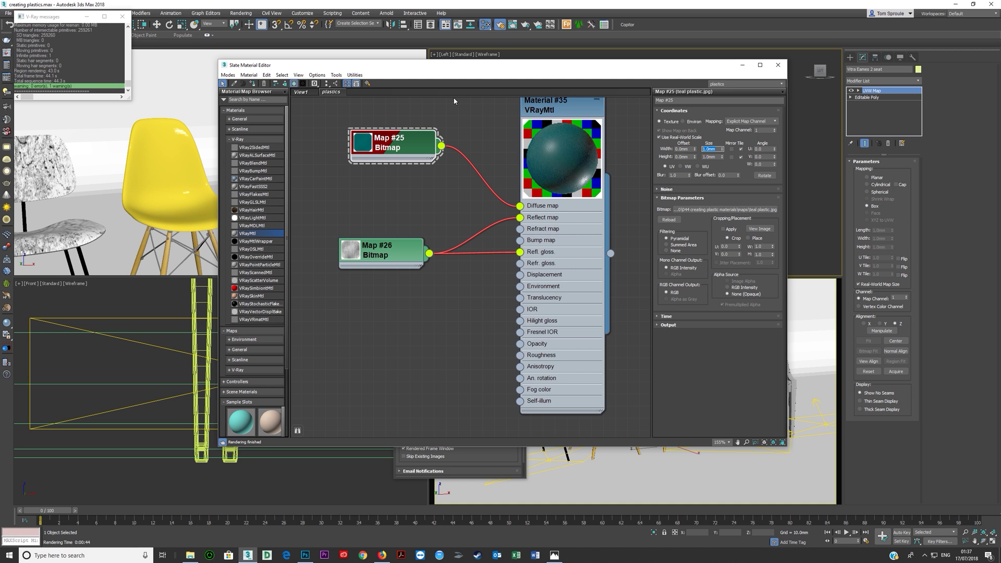
click(760, 229)
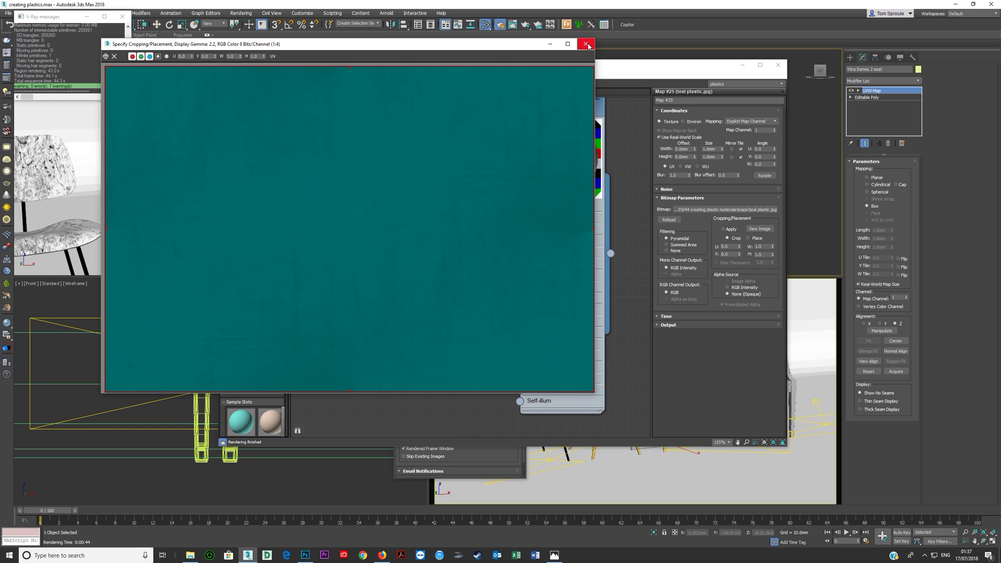
click(587, 45)
double_click(709, 149)
text(500)
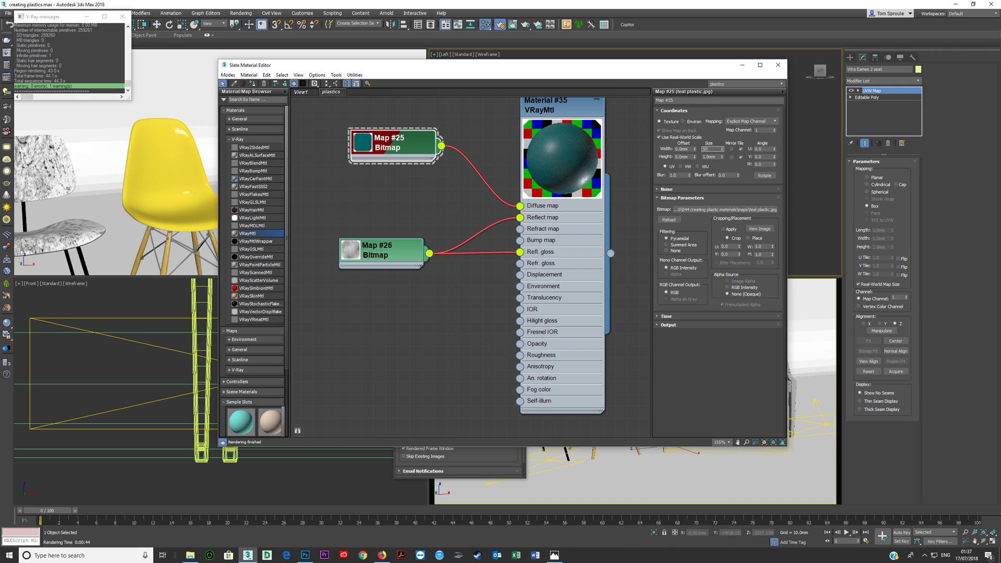
key(Tab)
- Turn on Use Real-World Scale for the teal reflect bitmap and size it 500 mm wide by 350 mm high
double_click(399, 255)
click(673, 138)
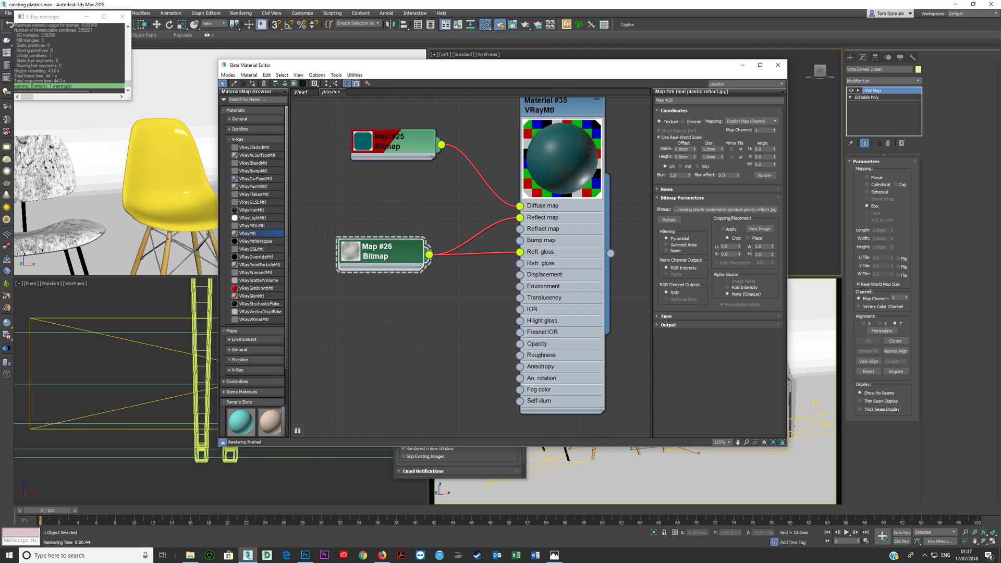
text(500)
key(Tab)
text(350)
key(Return)
- Insert a VRayTriplanarTex between the teal diffuse bitmap and the VRayMtl's Diffuse map input, and open its parameters
click(238, 139)
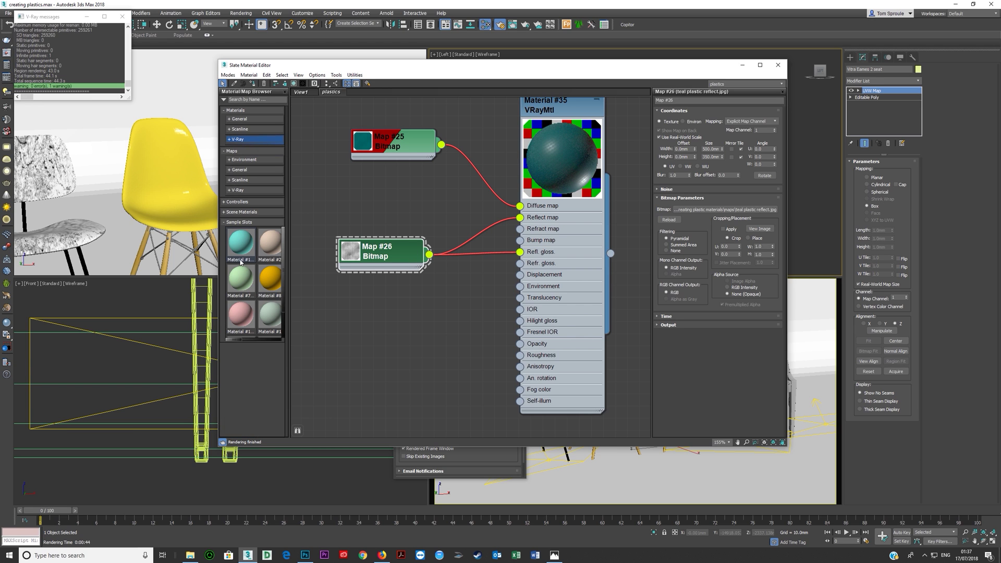
click(237, 189)
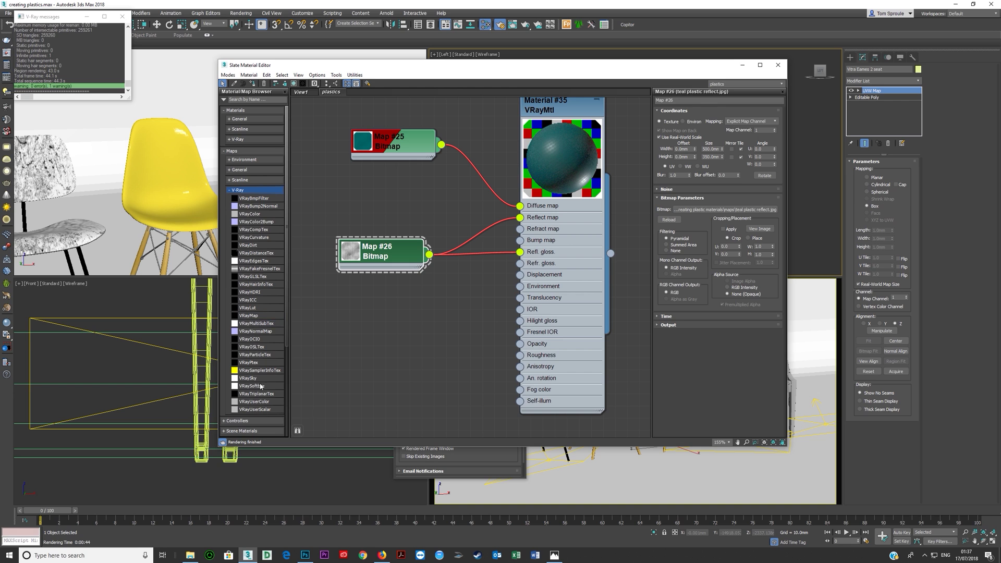
drag(255, 393, 300, 151)
click(484, 173)
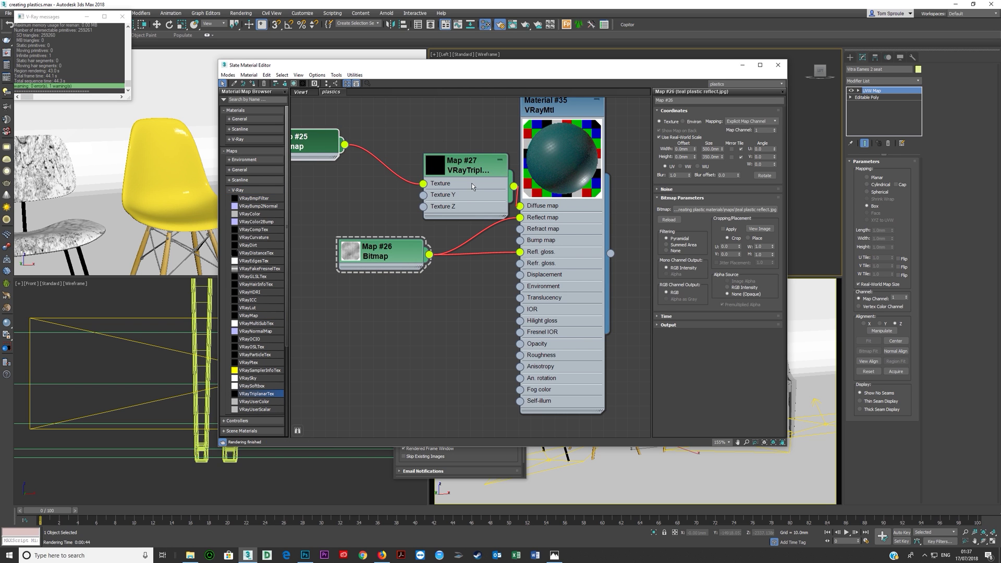
drag(470, 191, 435, 155)
double_click(435, 156)
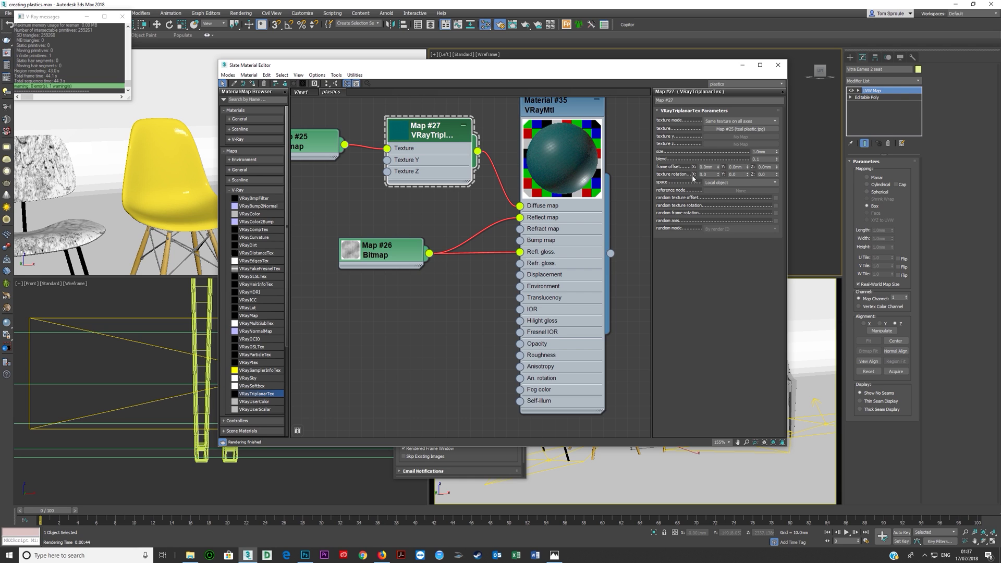
click(763, 158)
key(Return)
- Convert the teal reflect map to VRayTriplanarTex, keeping the bitmap as its sub-map, and lay out the material's child nodes
drag(404, 260, 366, 236)
middle_drag(416, 196, 501, 245)
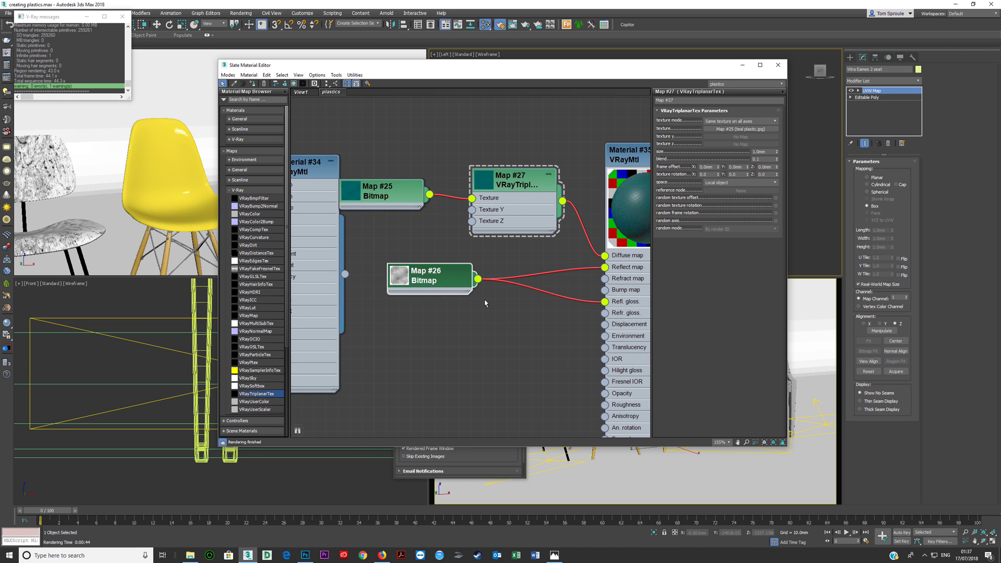
right_click(427, 278)
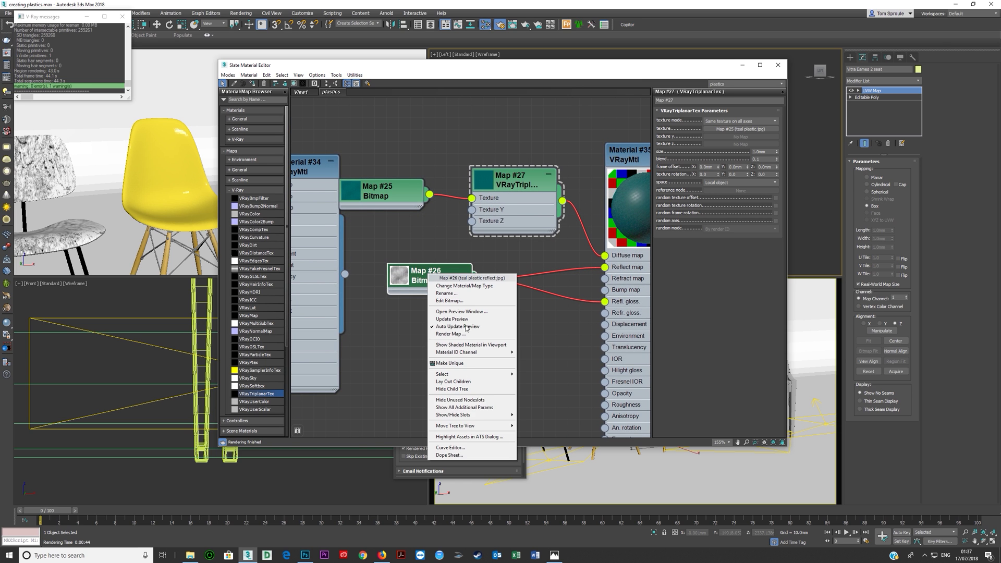
click(464, 285)
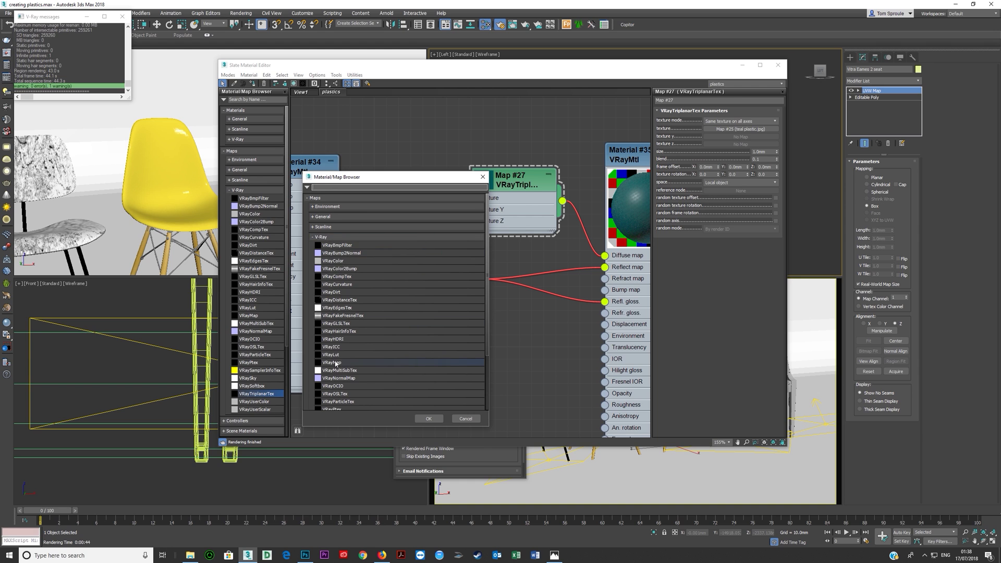
scroll(344, 372, down, 2)
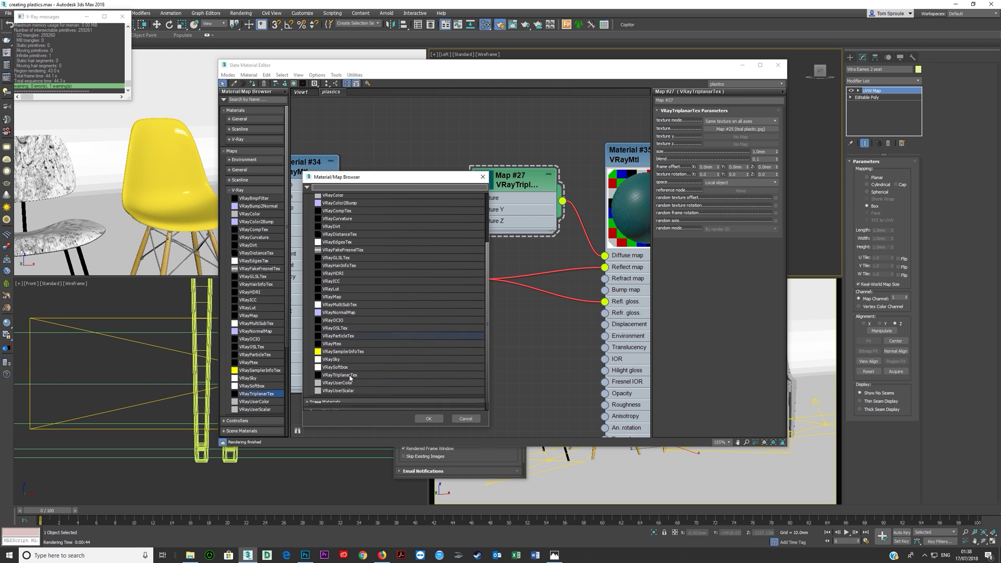
double_click(351, 375)
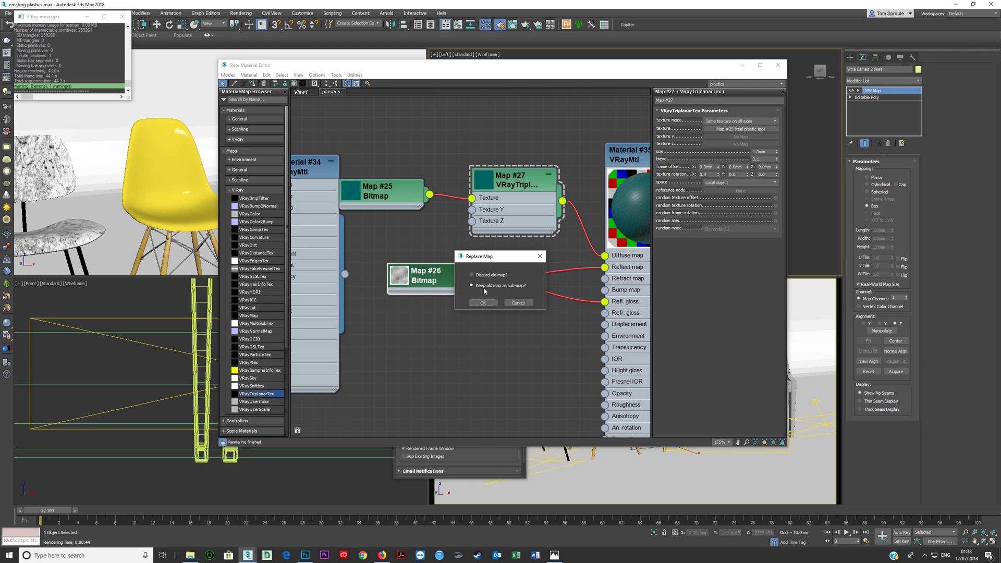
click(483, 303)
scroll(480, 294, down, 1)
drag(567, 288, 648, 278)
key(c)
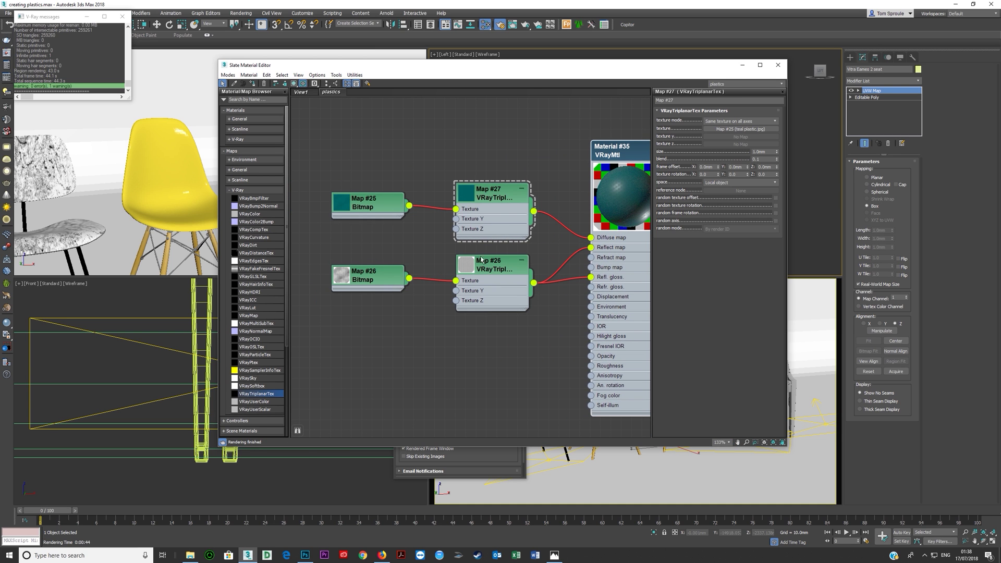
- Close the material editor and render the third chair's region with the triplanar maps
click(778, 65)
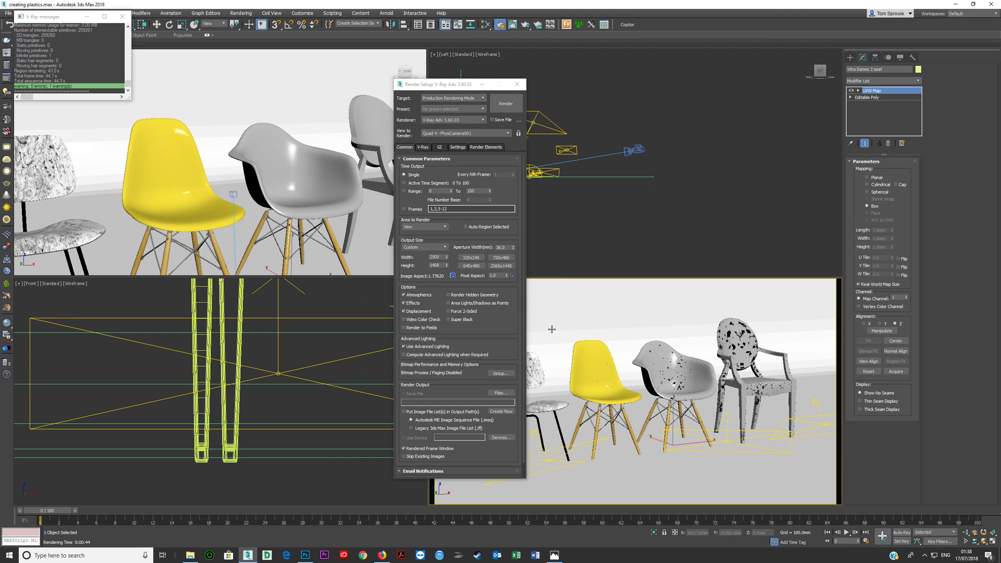
key(shift+q)
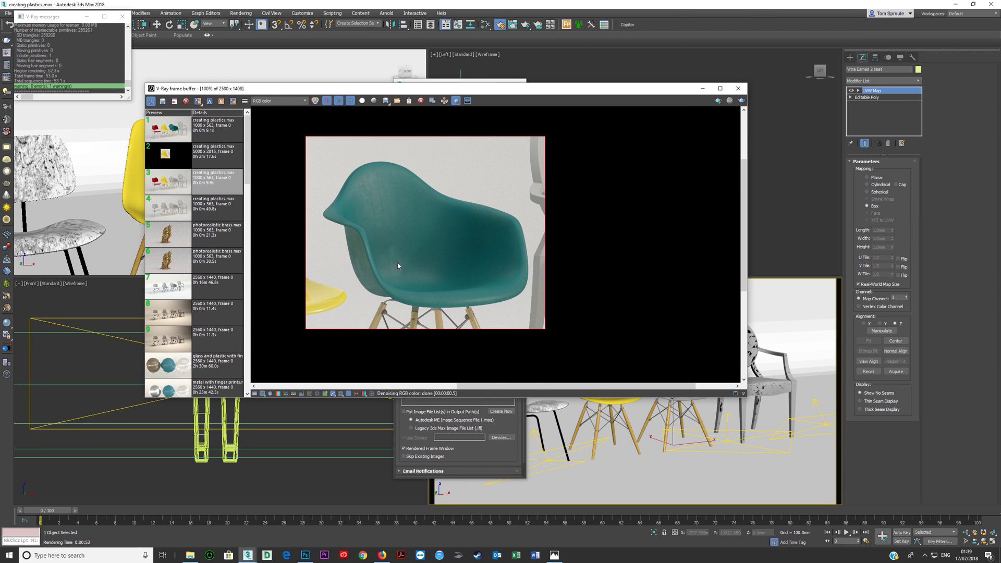
- Examine the rendered teal chair up close for the grain and mapping of its plastic surface
scroll(397, 262, up, 2)
middle_drag(397, 262, 433, 277)
scroll(391, 279, up, 1)
scroll(391, 278, down, 1)
middle_drag(393, 215, 318, 179)
scroll(349, 266, up, 1)
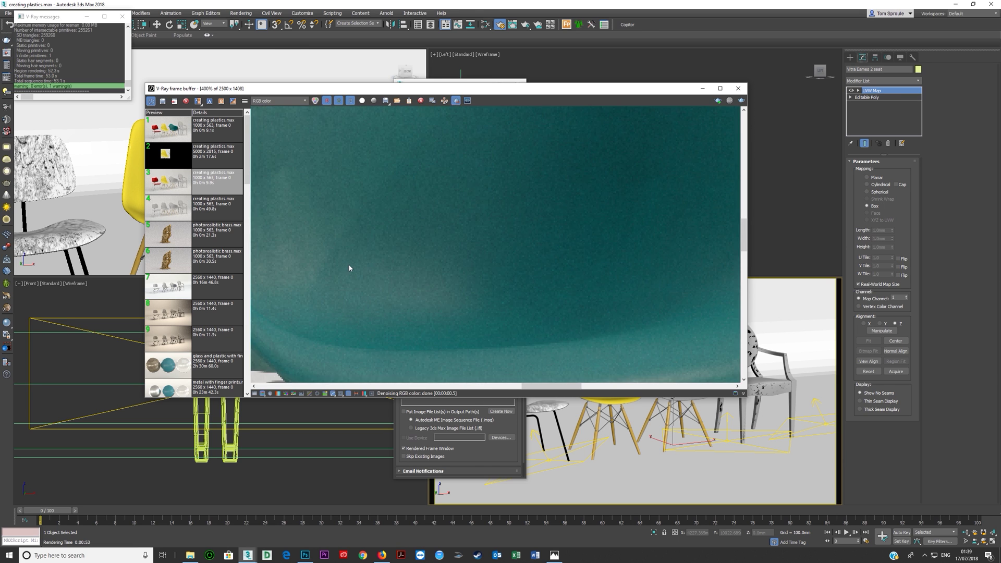
scroll(350, 266, down, 1)
middle_drag(466, 232, 471, 297)
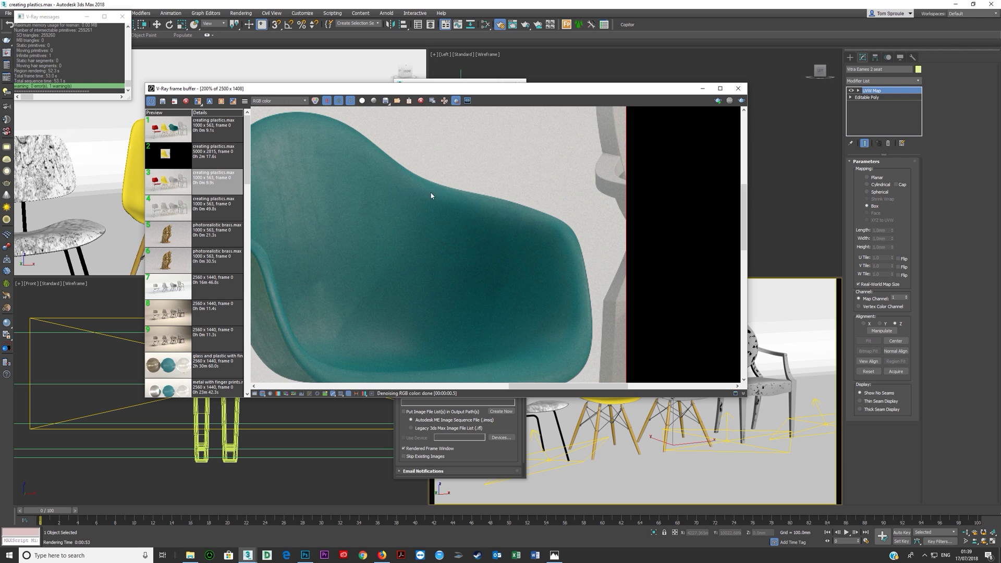
scroll(396, 206, down, 1)
scroll(380, 215, down, 1)
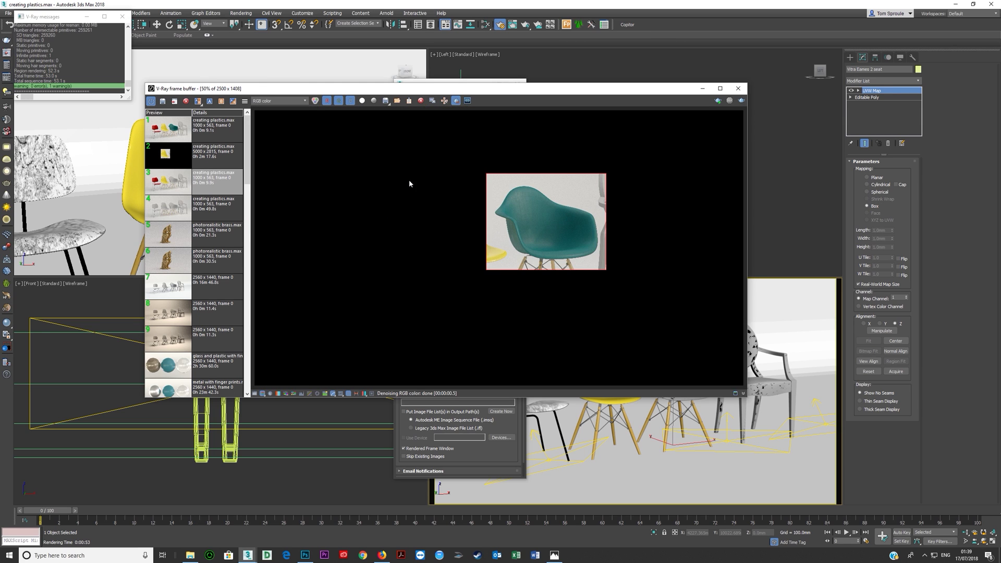
- Save the teal chair render to the frame buffer history, load the earlier 1000 x 563 full-scene render, and close the frame buffer
click(268, 101)
click(268, 108)
click(181, 134)
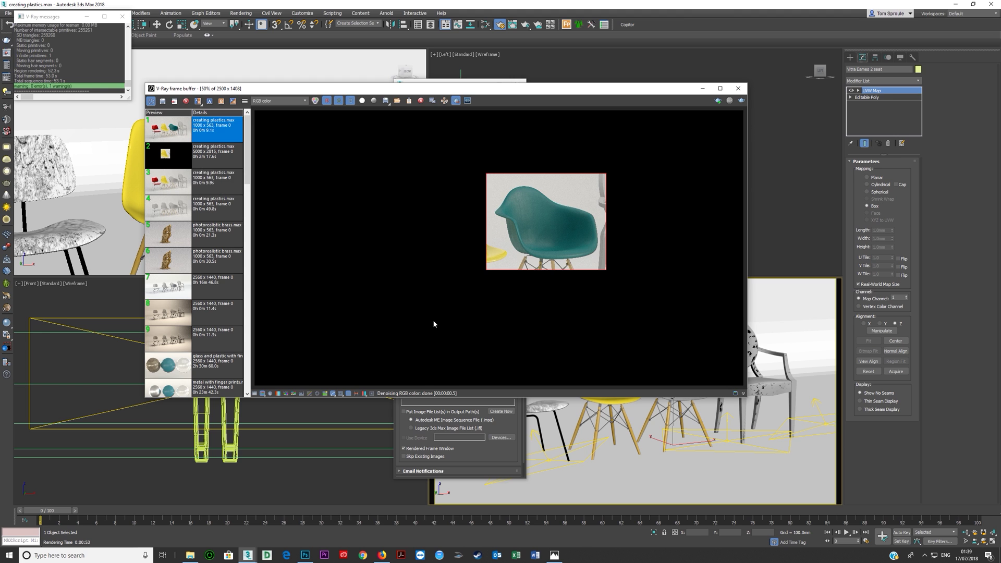
double_click(181, 136)
key(Escape)
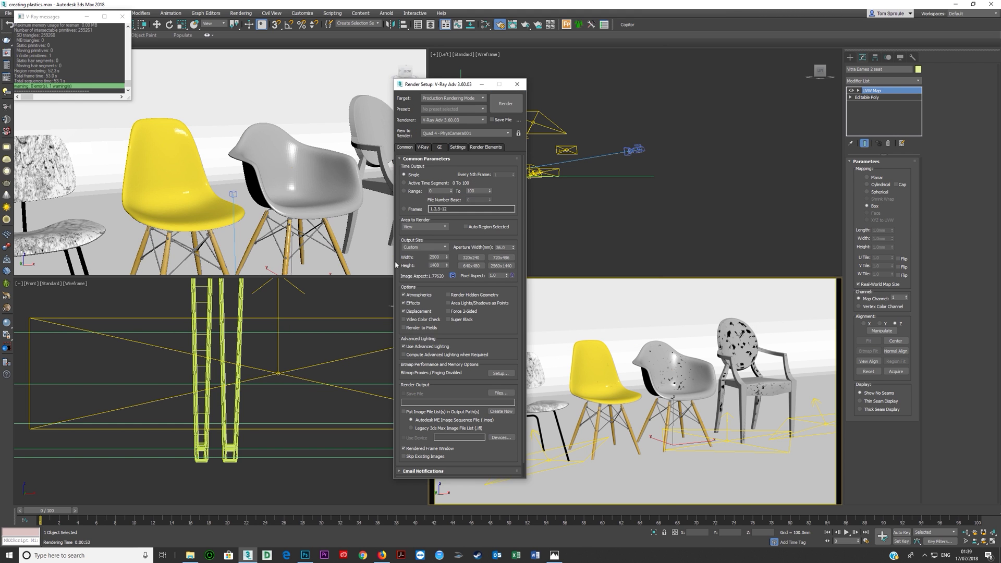
- Set the output width to 1000 and draw a render region around the fourth chair
double_click(436, 257)
text(1000)
key(Return)
key(shift+q)
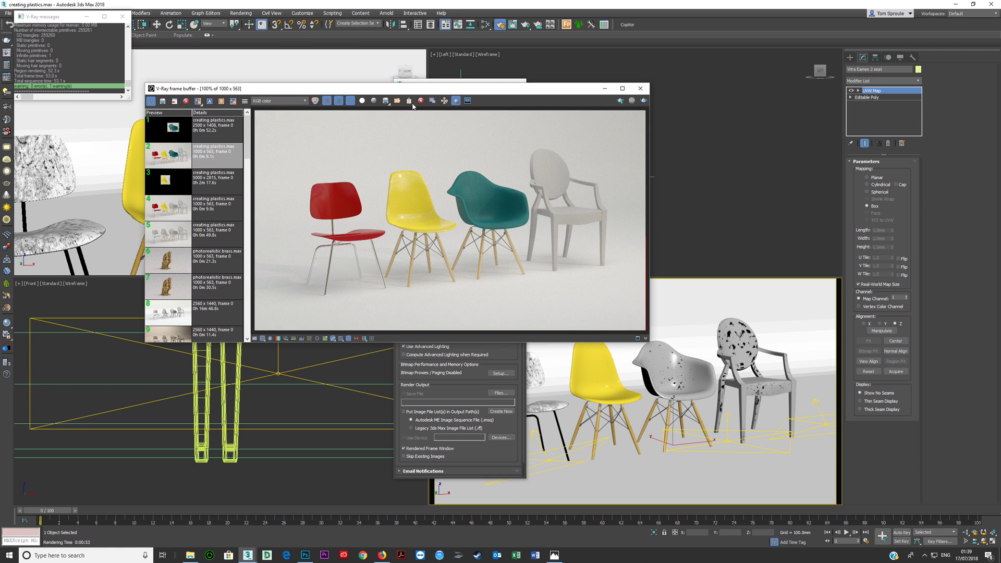
drag(519, 142, 616, 277)
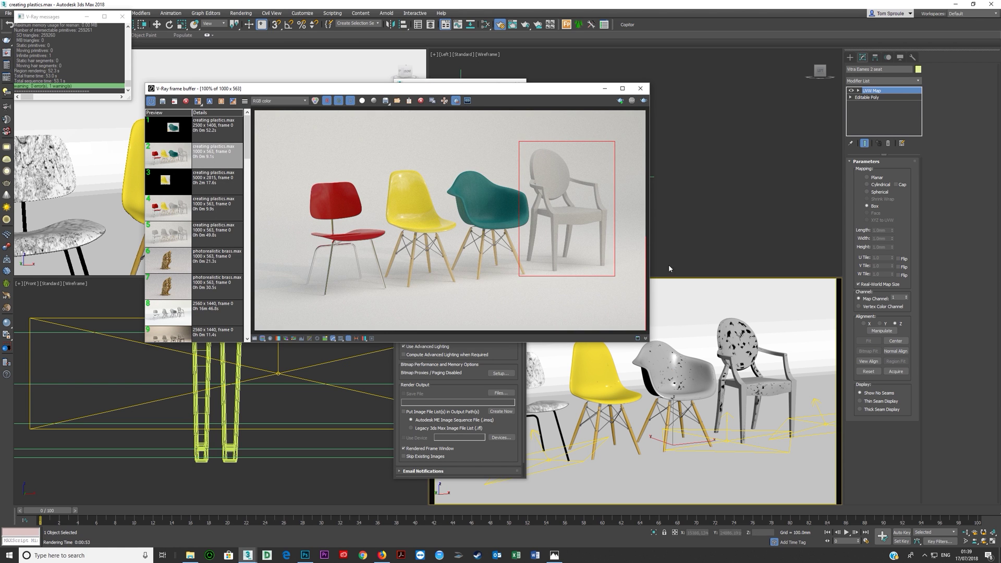
click(640, 88)
- Add a new VRayMtl in an empty area of the plastics node view and assign it to the Louis Ghost armchair
click(486, 26)
middle_drag(705, 232, 373, 238)
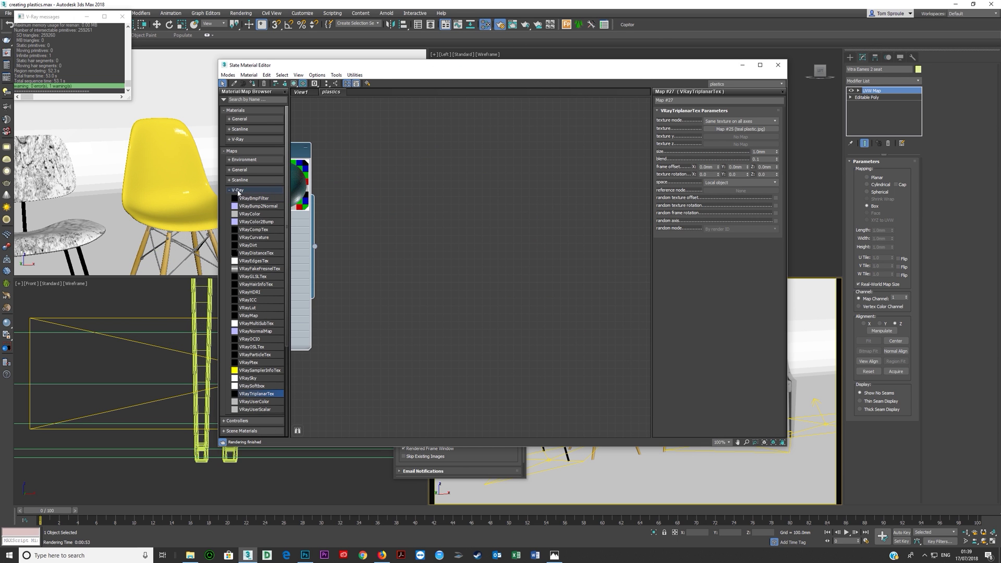
click(237, 189)
click(237, 140)
drag(249, 233, 468, 219)
drag(595, 66, 366, 55)
middle_drag(160, 202, 307, 206)
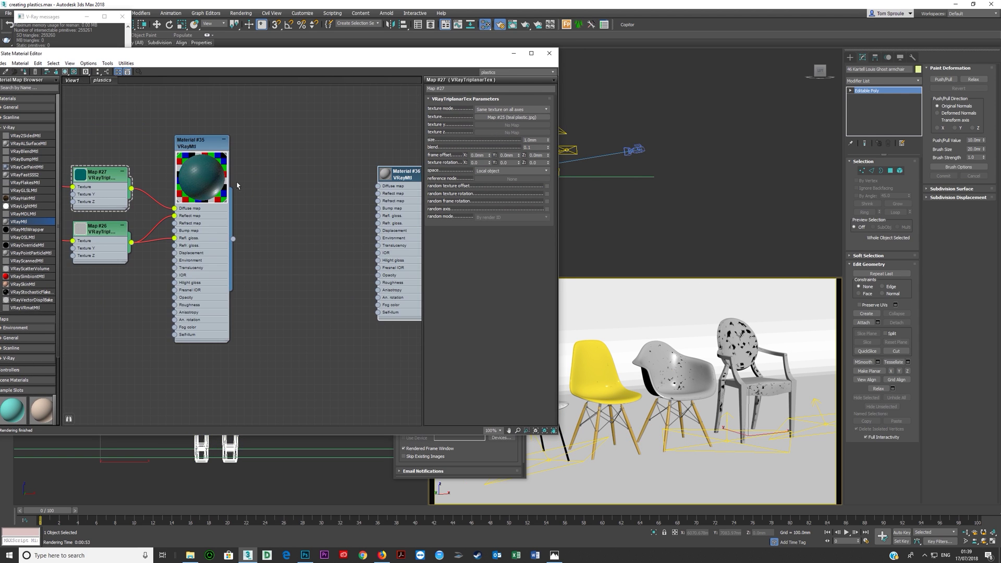
click(23, 72)
- Open the new VRayMtl's parameters, enlarge its preview, and place its node beside the teal material
middle_drag(396, 243, 336, 246)
double_click(326, 176)
drag(343, 245, 359, 207)
double_click(358, 207)
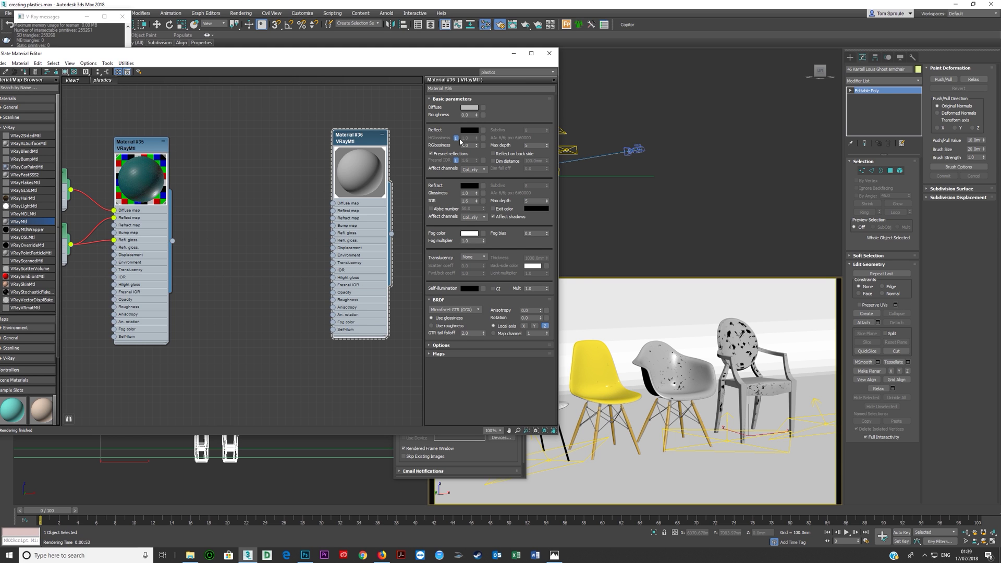
- Set the new material's Refract color to white and turn on its preview background
click(472, 186)
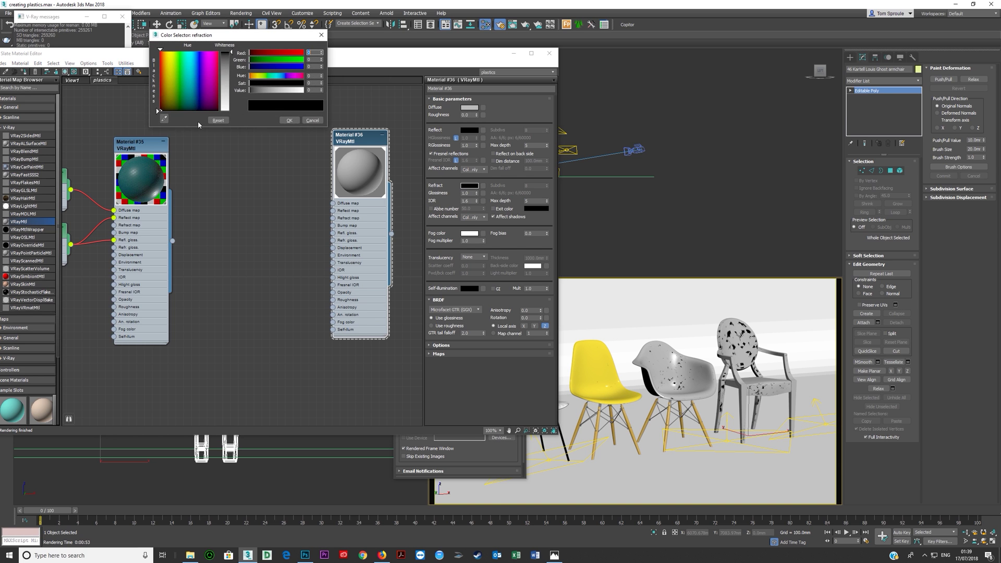
drag(266, 92, 306, 91)
click(290, 120)
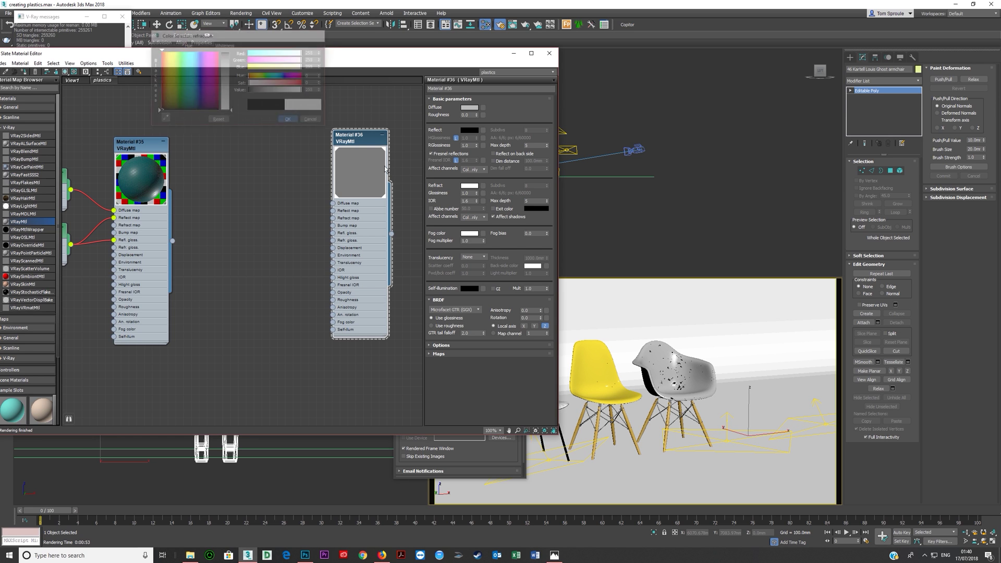
click(72, 71)
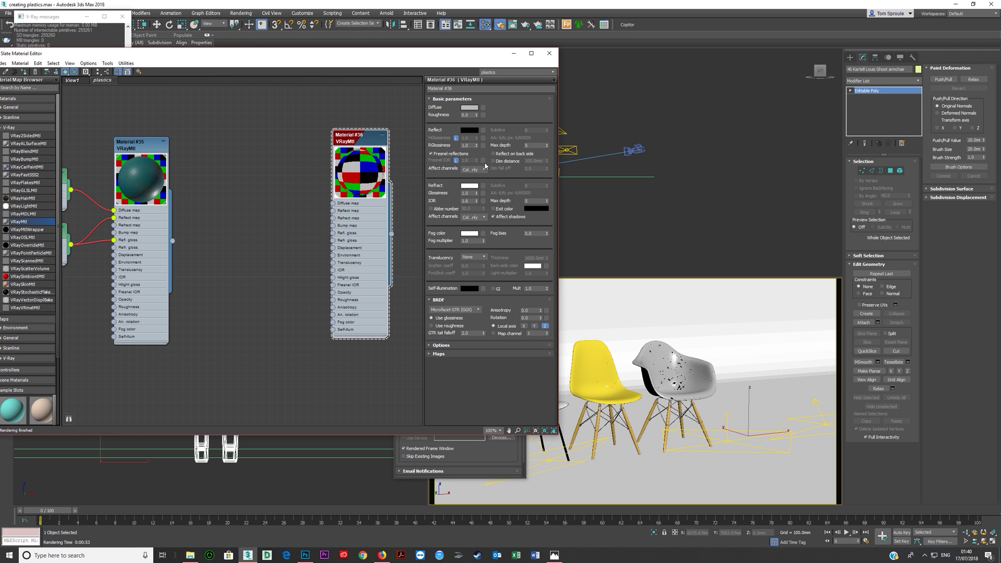
- Set the armchair material's Reflect color to light grey and its RGlossiness to 0.9
click(470, 130)
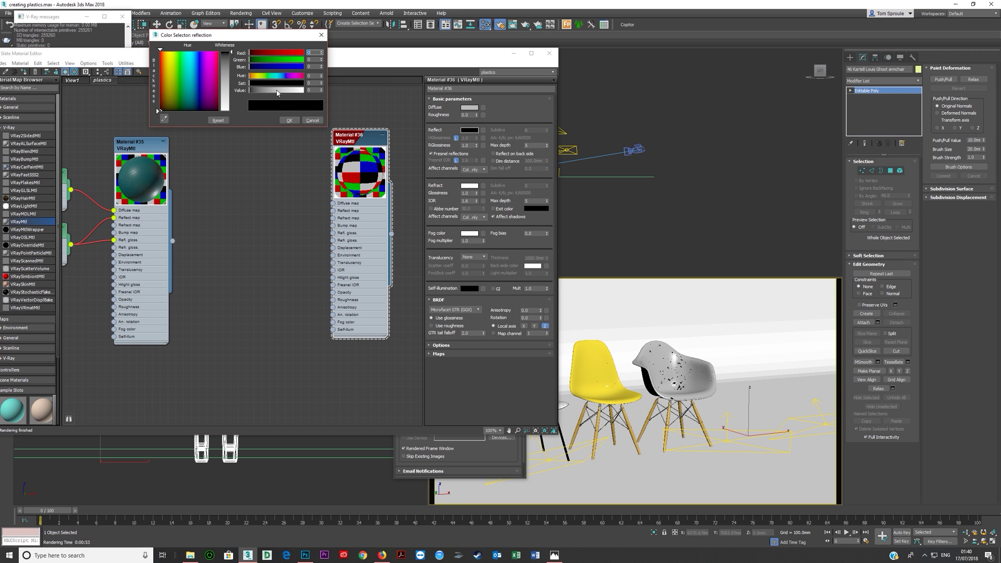
drag(277, 92, 293, 92)
click(290, 120)
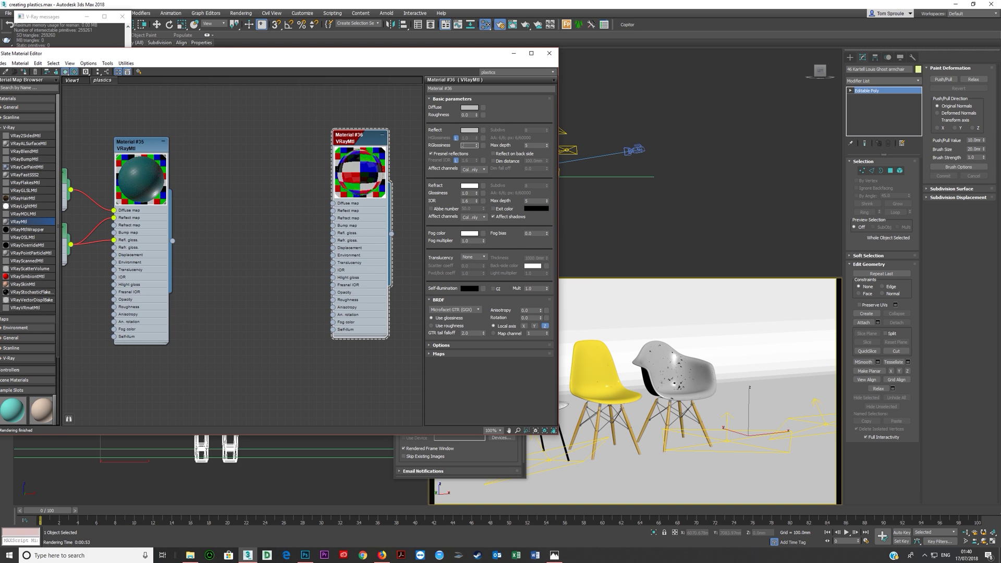
text(.9)
key(Return)
- Set the armchair material's Fog color to a darkened magenta
click(468, 234)
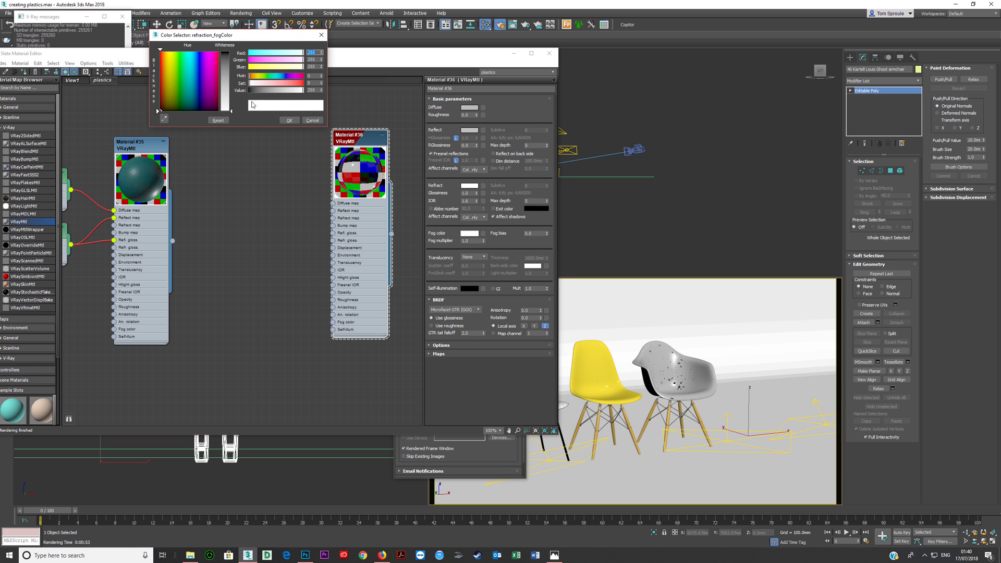
click(295, 76)
drag(292, 83, 299, 83)
click(289, 90)
click(282, 91)
click(288, 121)
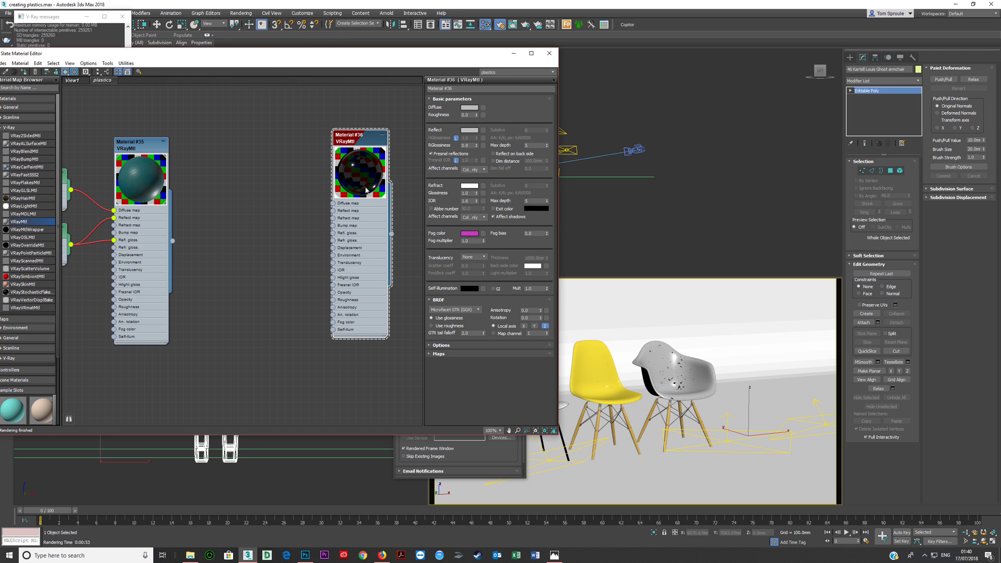
click(470, 234)
click(268, 90)
click(288, 120)
- Set the Fog multiplier to 0.5 and render the fourth chair's region as a test
text(0.23)
key(Return)
click(474, 241)
text(0.5)
key(Return)
key(shift+q)
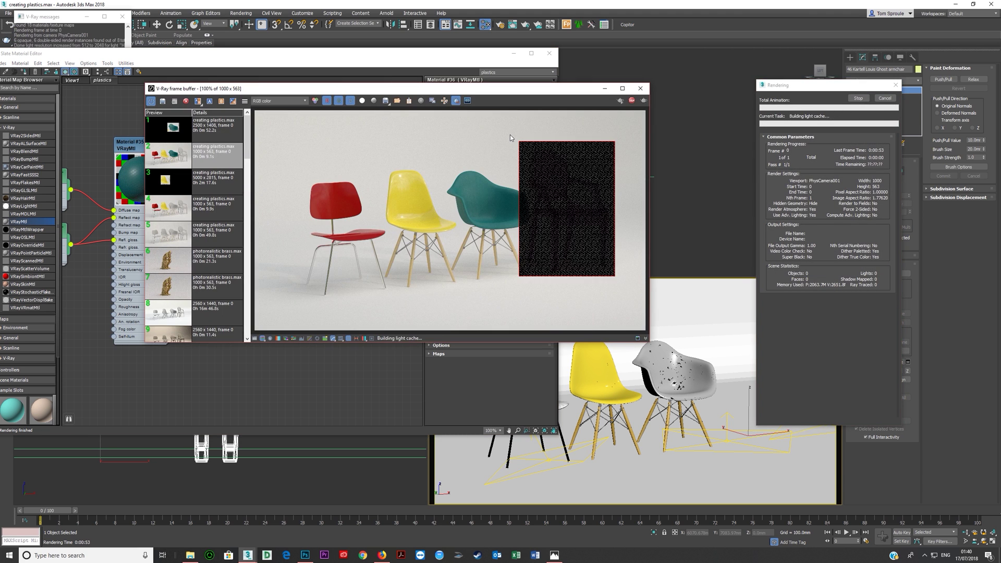
scroll(538, 179, up, 1)
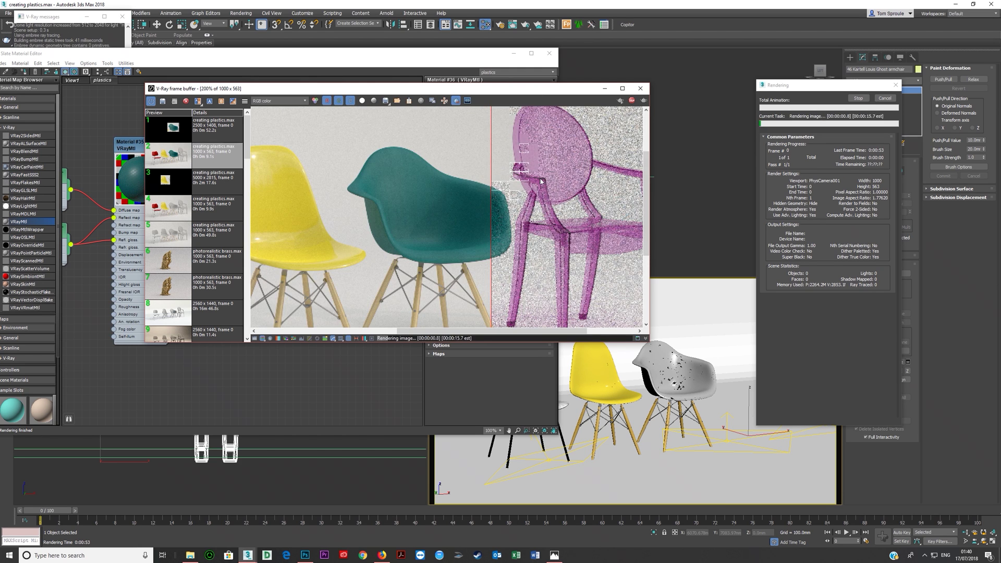
scroll(538, 177, down, 1)
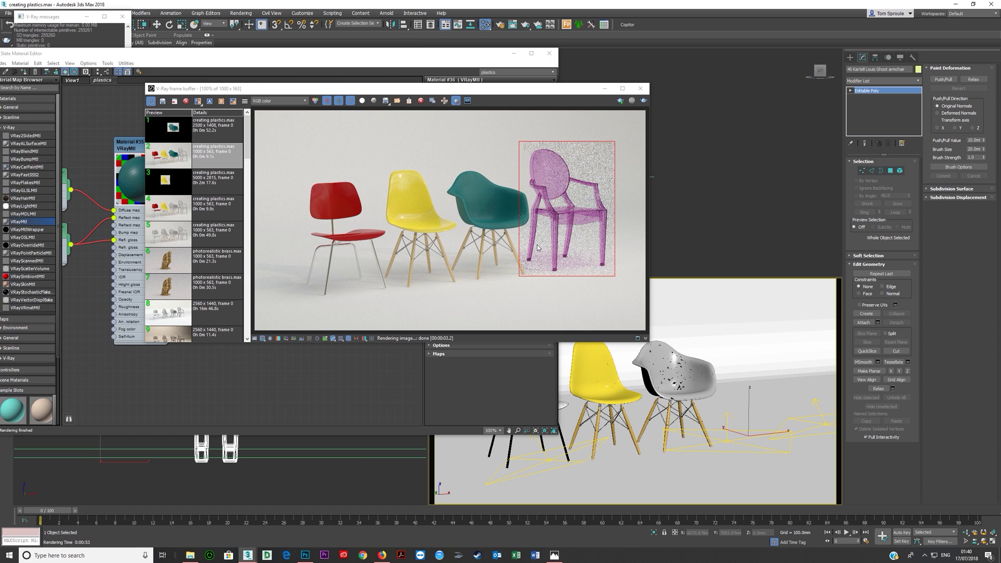
- Set the armchair material's Fog multiplier to 1 and render the fourth chair's region again
key(m)
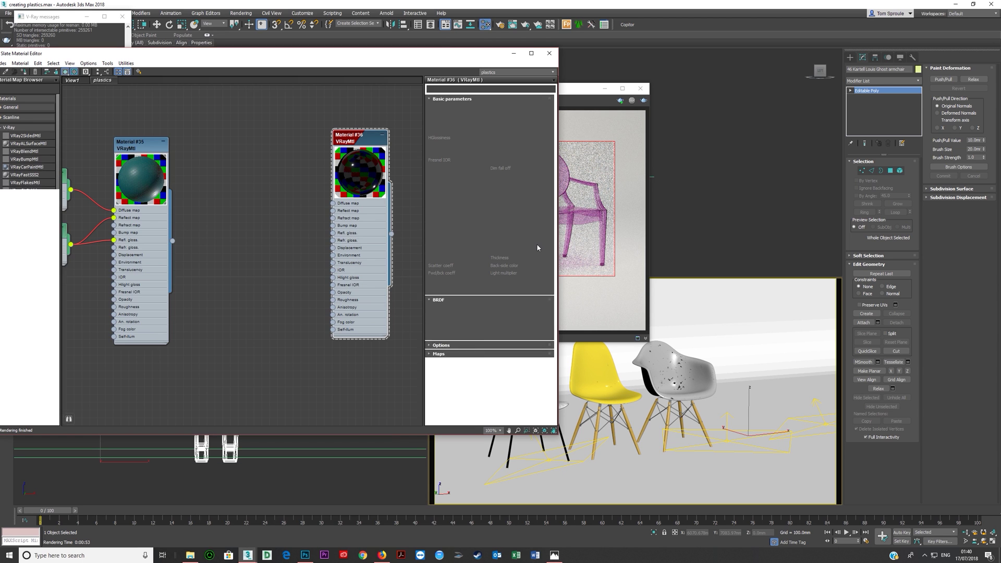
drag(473, 241, 417, 243)
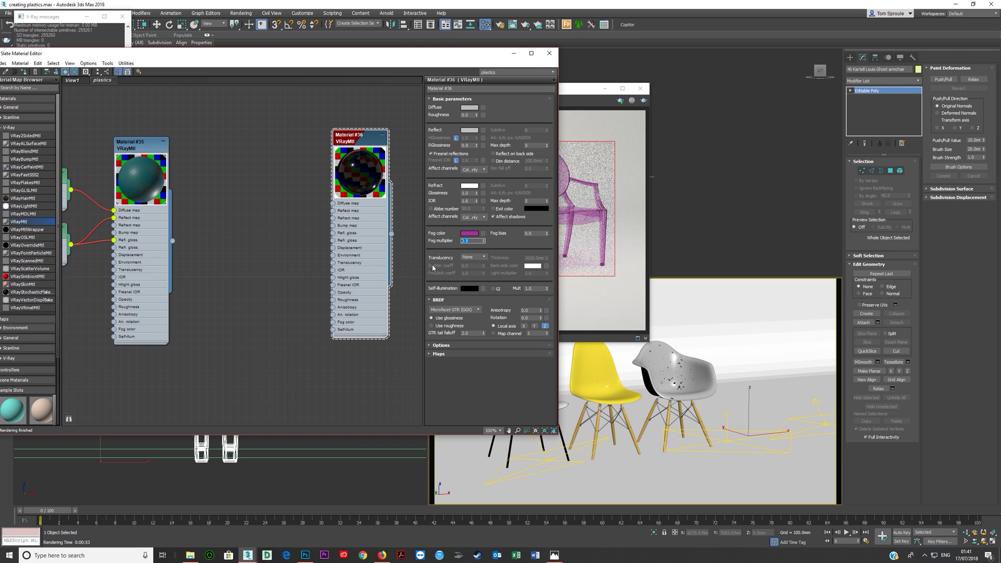
text(1)
key(Return)
click(576, 91)
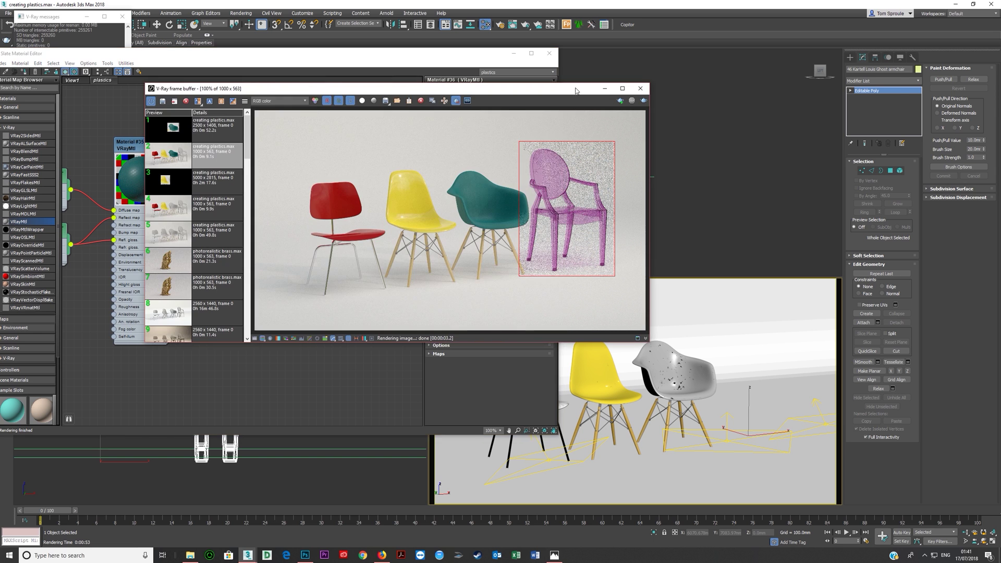
click(642, 104)
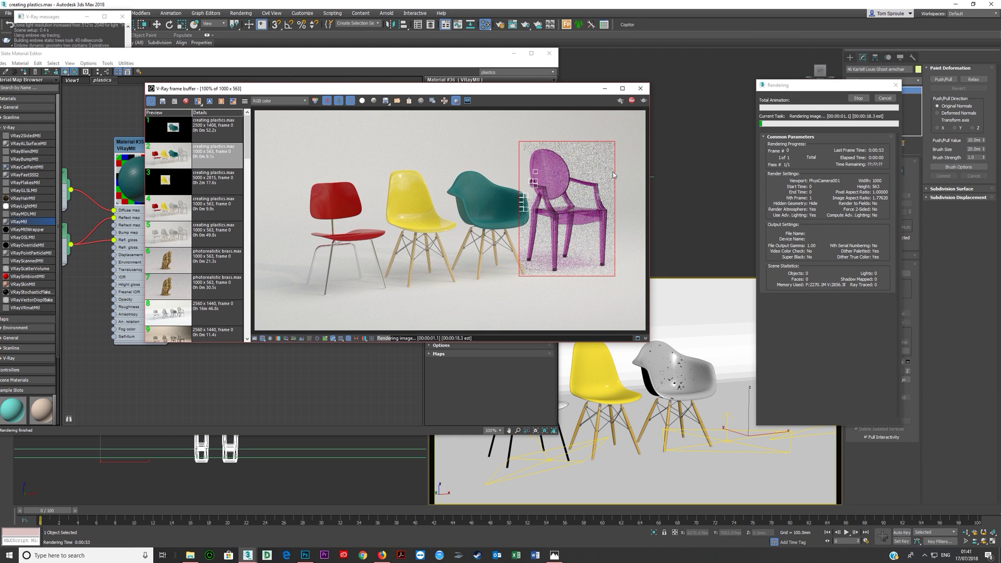
- Inspect the armchair's transparent backrest, seat and legs up close as they render, and turn off the region render
scroll(534, 174, up, 2)
scroll(526, 177, down, 1)
middle_drag(527, 177, 436, 182)
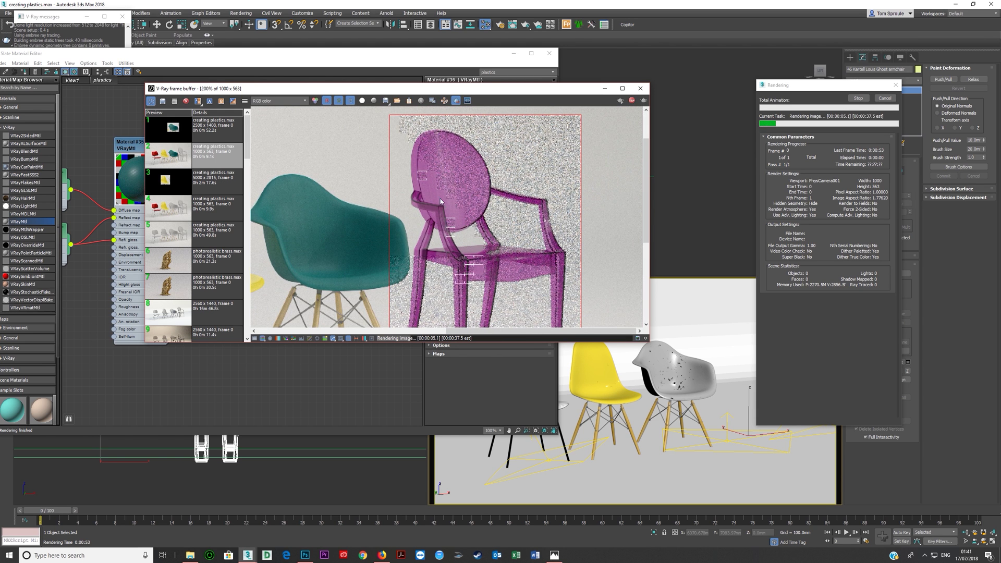
scroll(439, 222, up, 1)
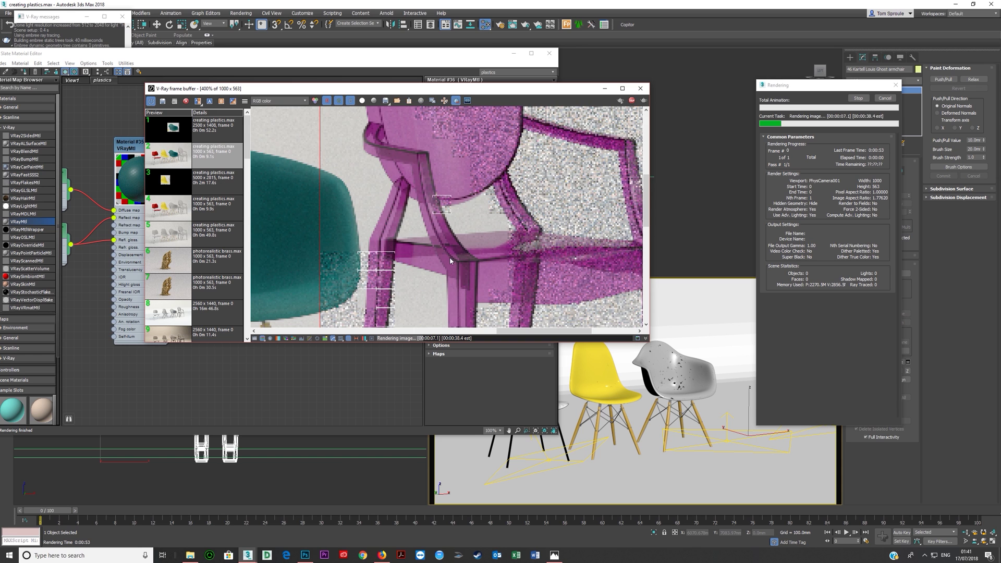
scroll(436, 252, down, 1)
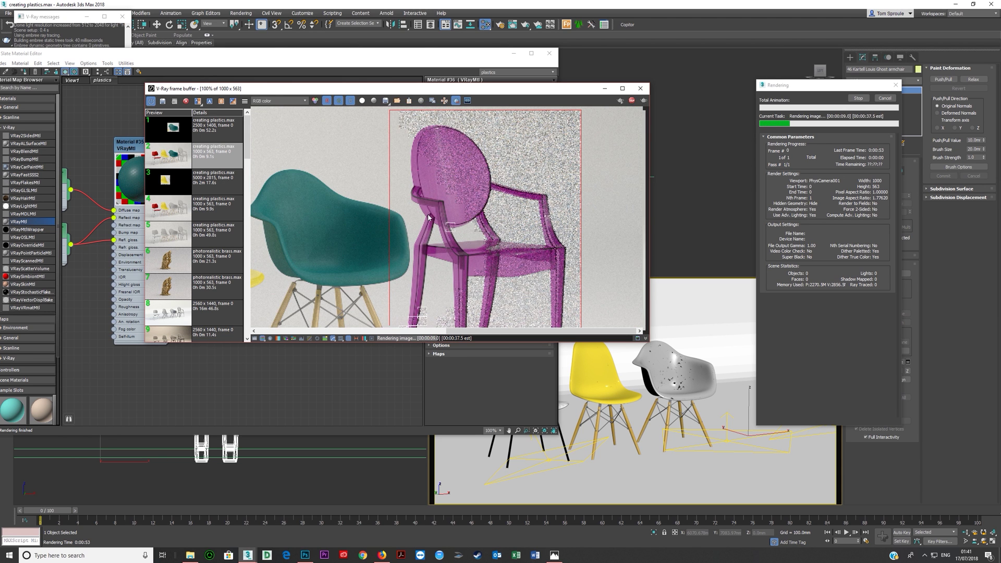
scroll(483, 241, down, 1)
scroll(483, 241, up, 3)
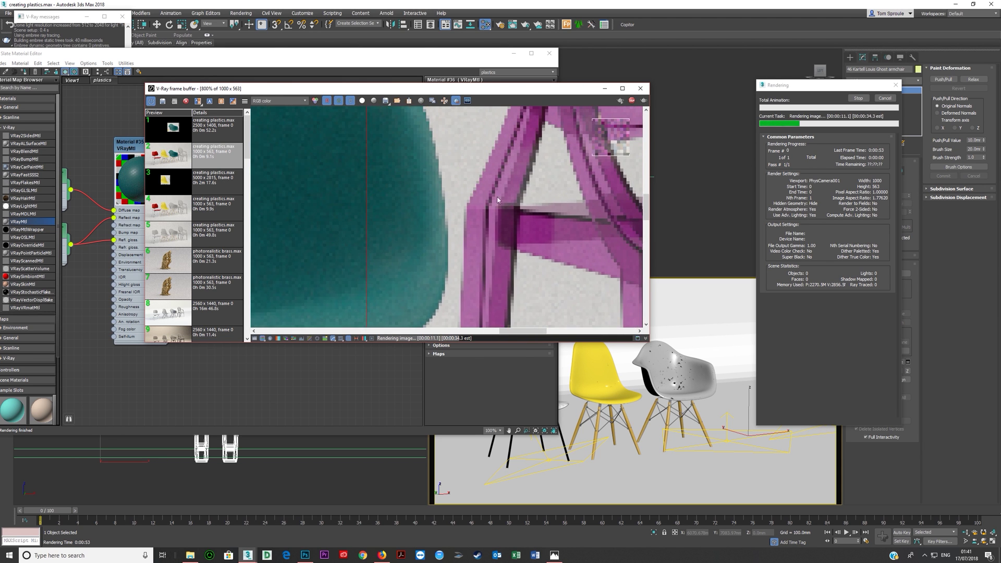
scroll(460, 220, down, 2)
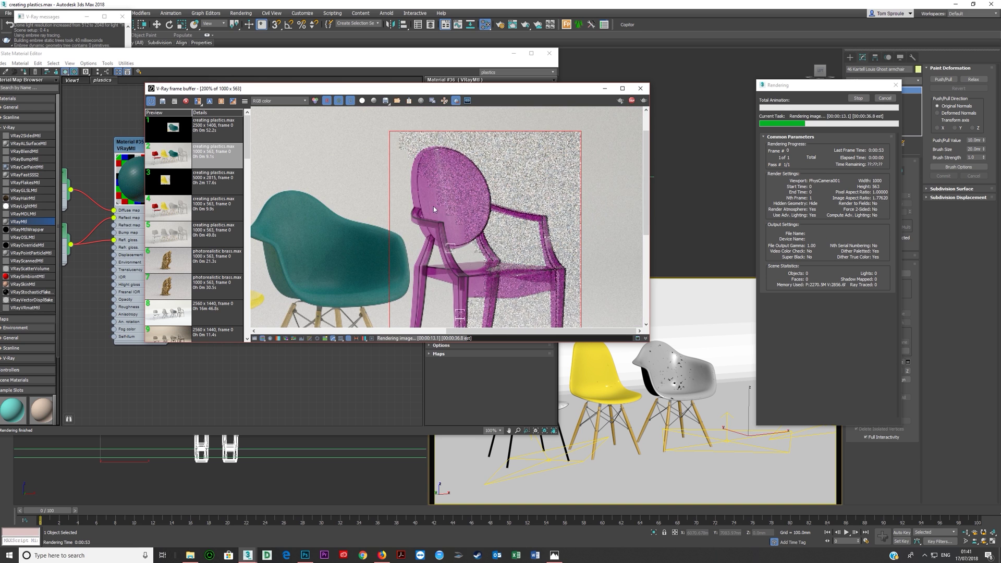
scroll(525, 207, down, 1)
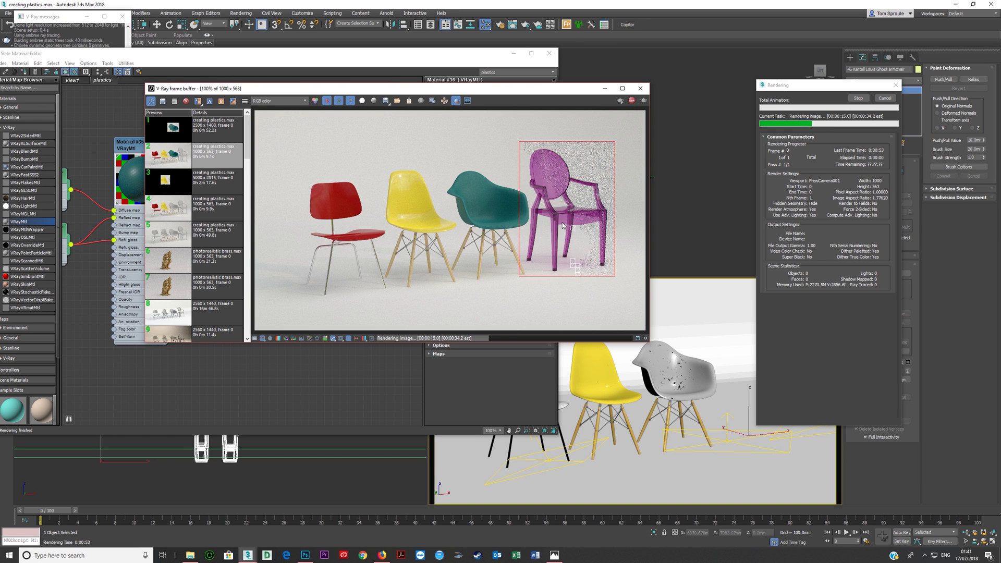
scroll(525, 207, up, 2)
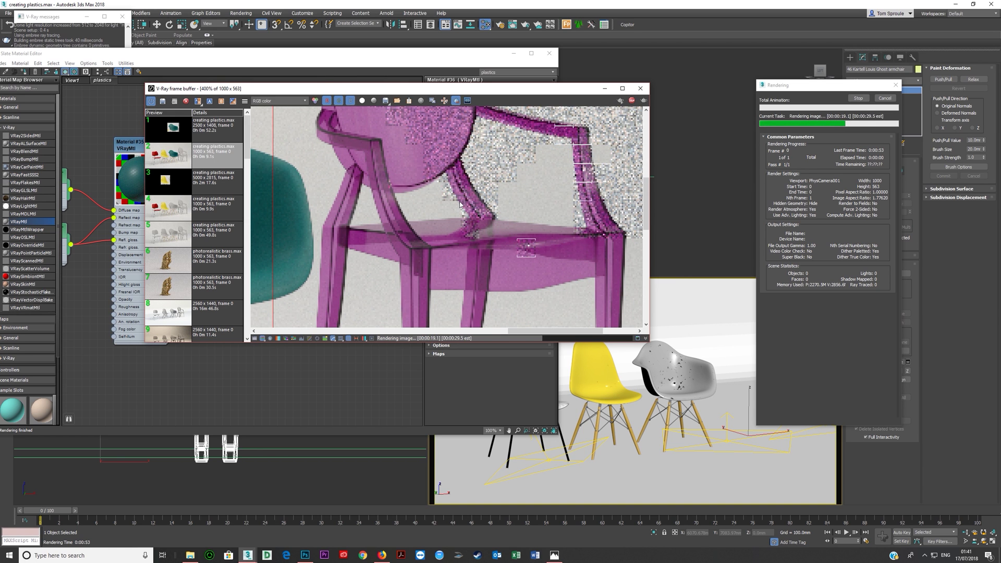
scroll(469, 200, down, 1)
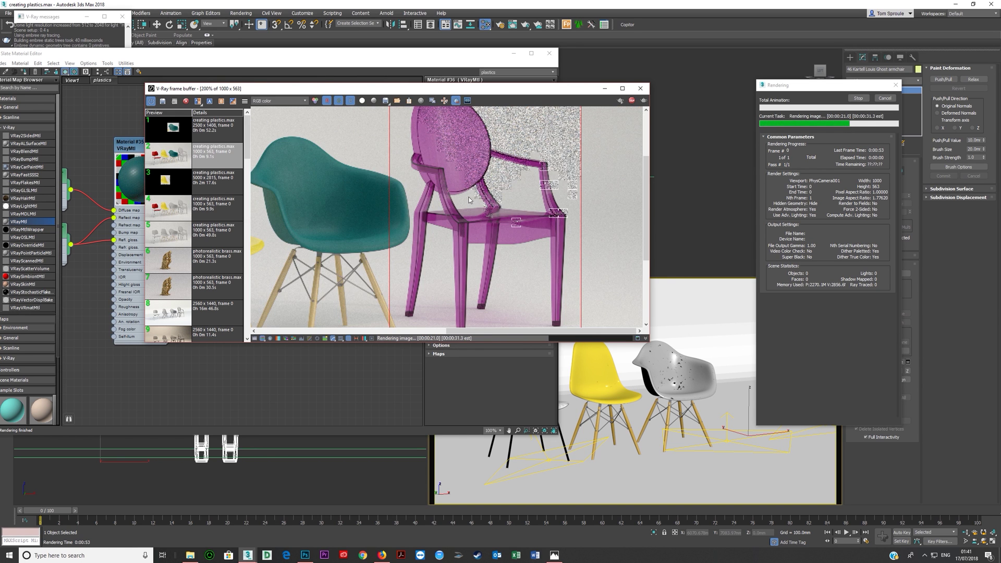
scroll(469, 201, down, 1)
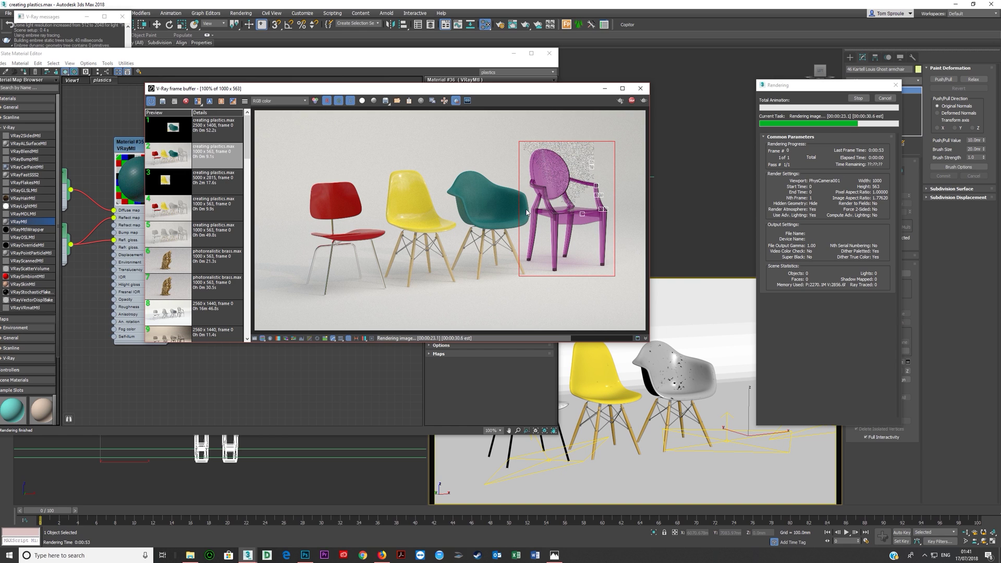
click(455, 102)
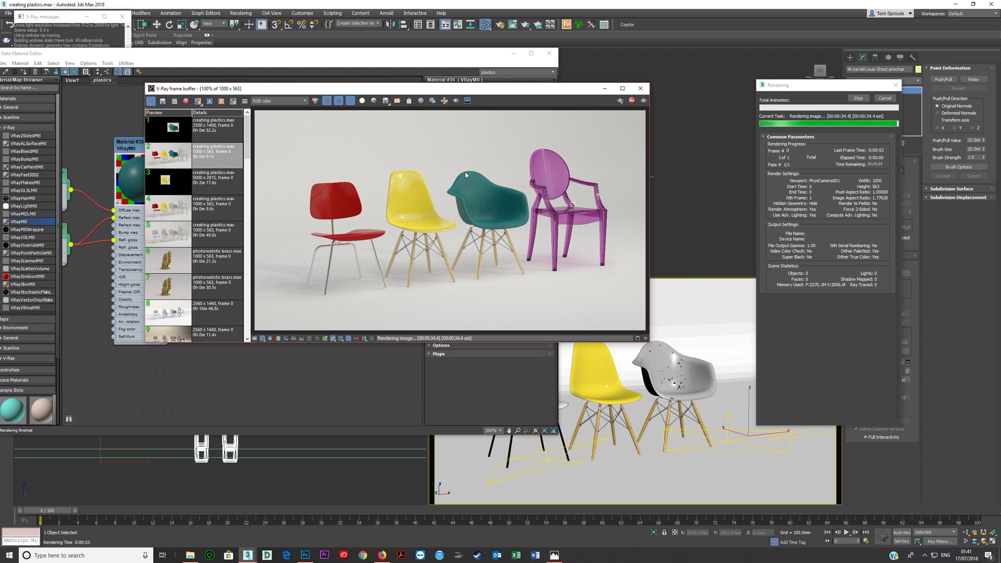